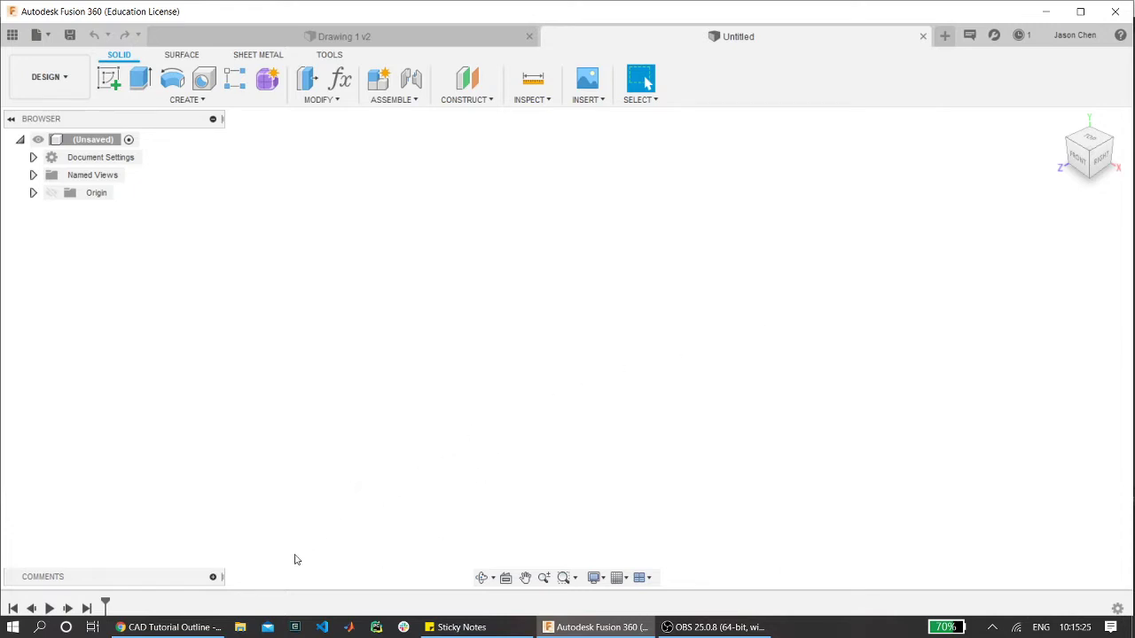
- Close the 'Your access has expired' notice on the CAD Tutorial Outline and go back to the Untitled Fusion 360 design
{"action": "left_click", "coordinate": [169, 627]}
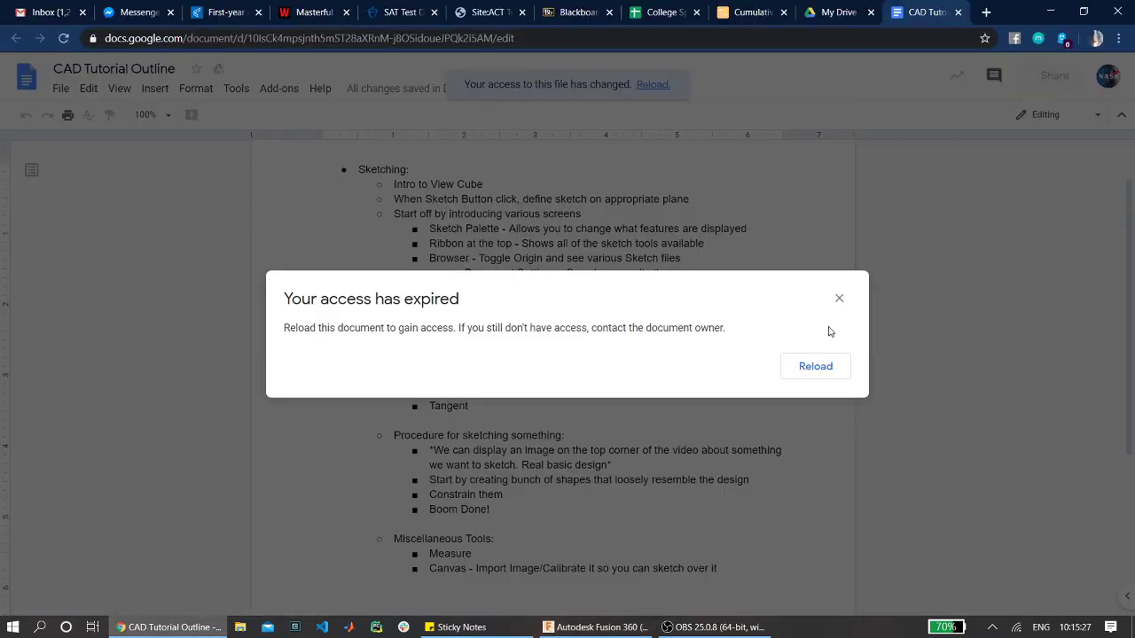
{"action": "left_click", "coordinate": [839, 298]}
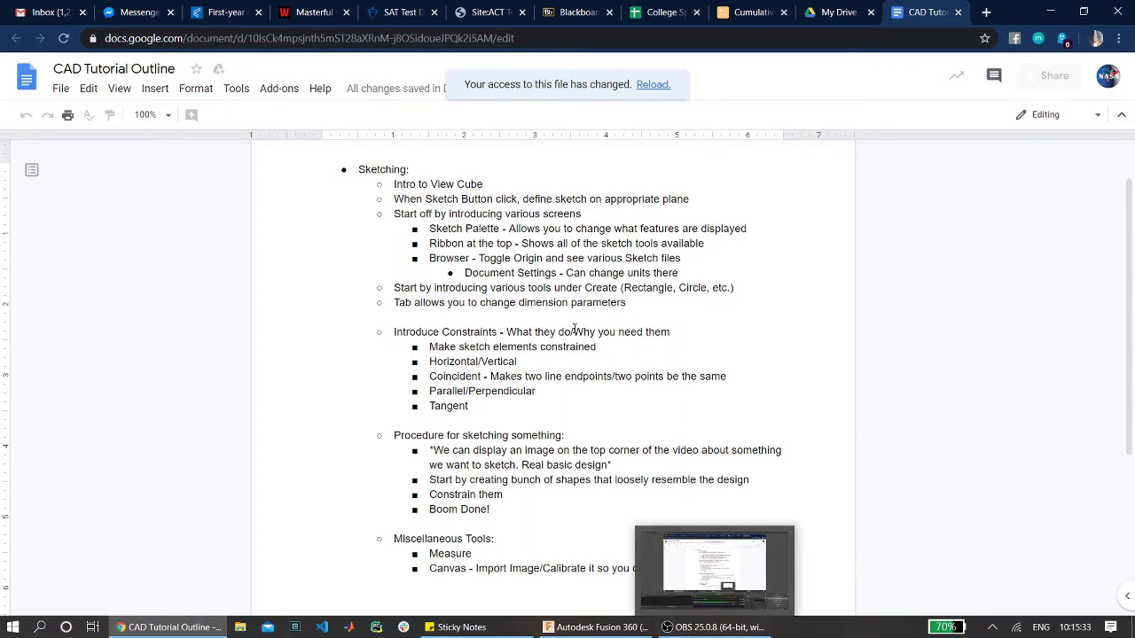
{"action": "mouse_move", "coordinate": [584, 632]}
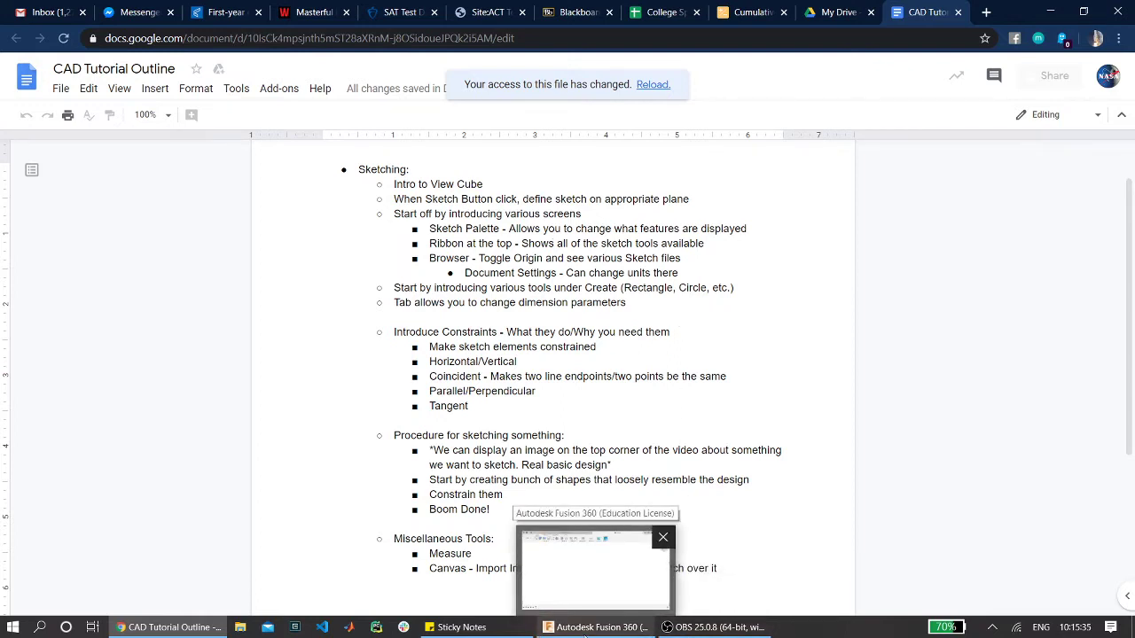
{"action": "left_click", "coordinate": [585, 632]}
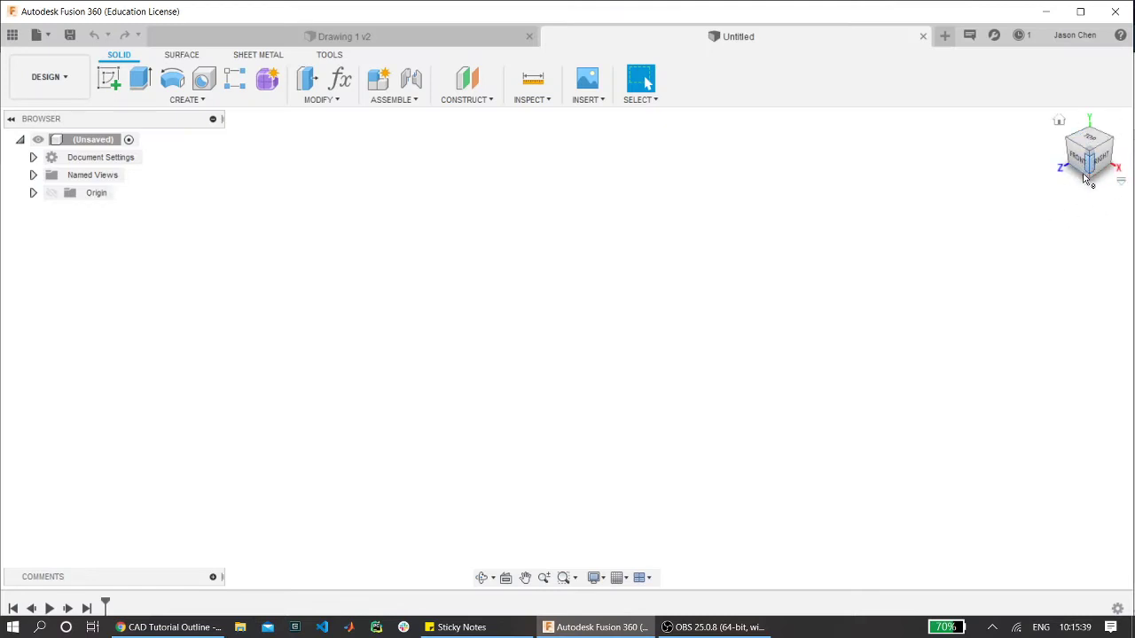
{"action": "left_click_drag", "start_coordinate": [1097, 161], "coordinate": [1088, 132]}
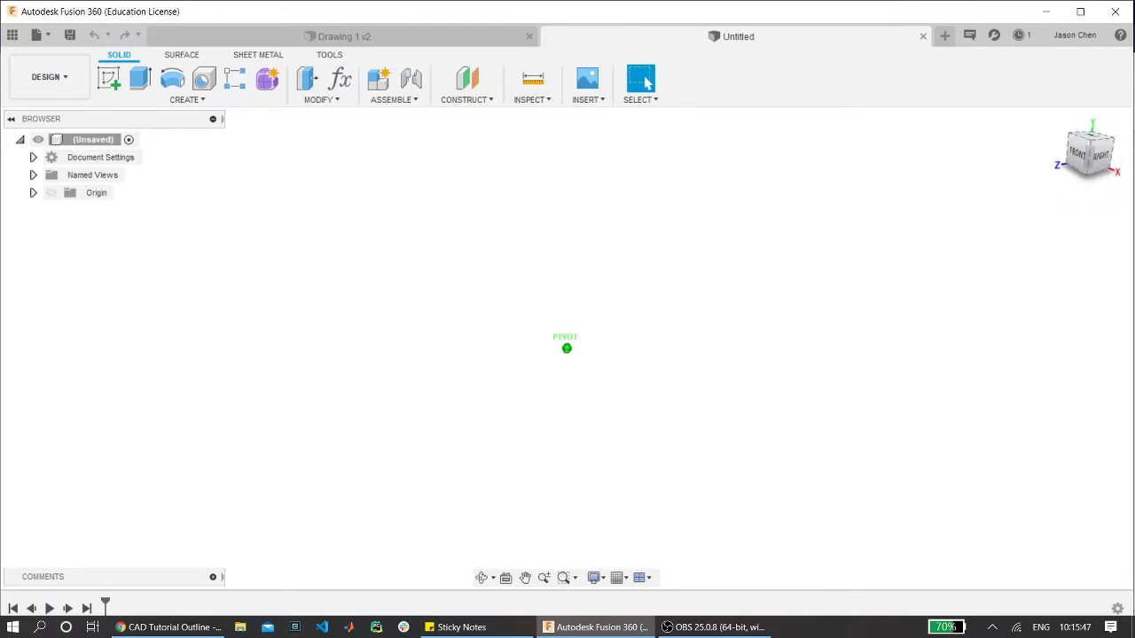
{"action": "left_click_drag", "start_coordinate": [1096, 159], "coordinate": [1099, 174]}
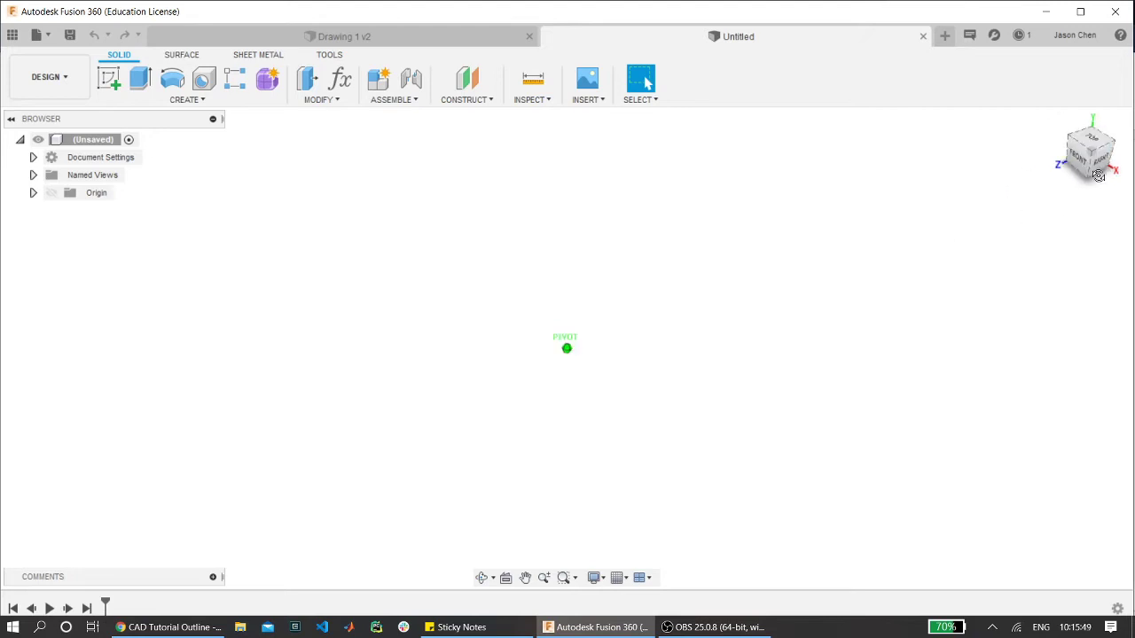
{"action": "left_click", "coordinate": [396, 39]}
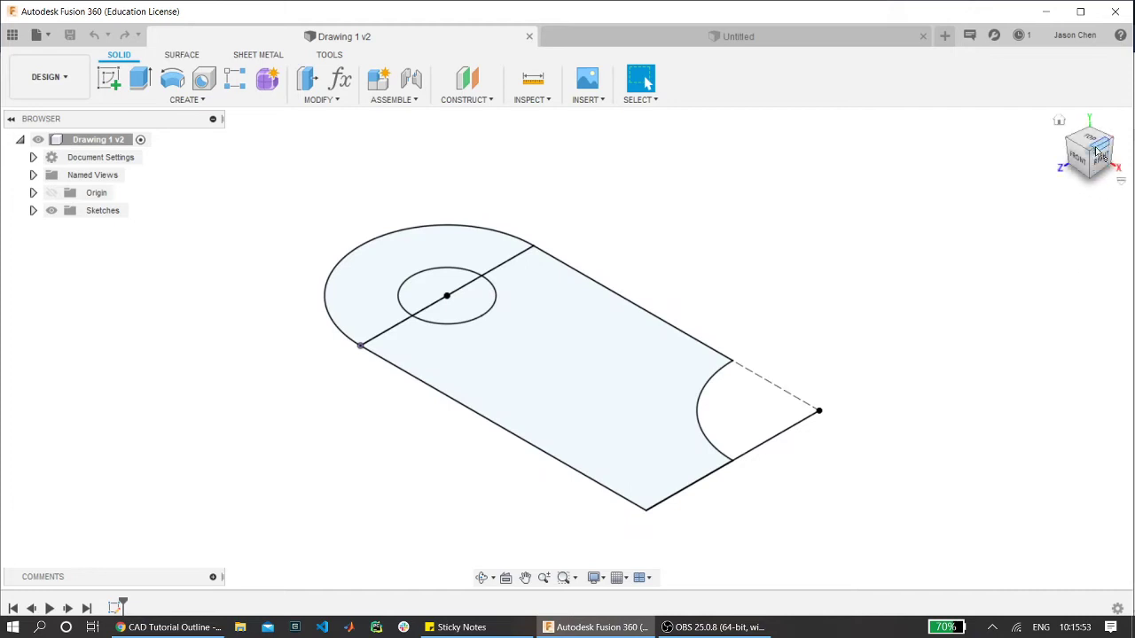
{"action": "mouse_move", "coordinate": [1096, 153]}
{"action": "left_mouse_down"}
{"action": "mouse_move", "coordinate": [1115, 173]}
{"action": "mouse_move", "coordinate": [1094, 206]}
{"action": "left_mouse_up"}
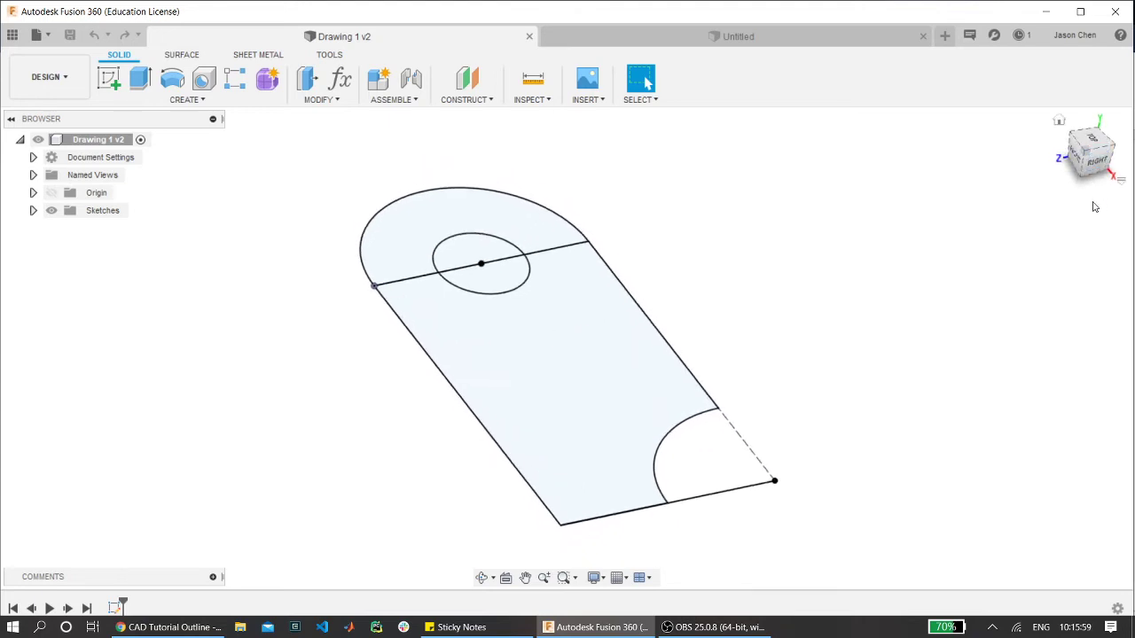
{"action": "left_click", "coordinate": [1096, 147]}
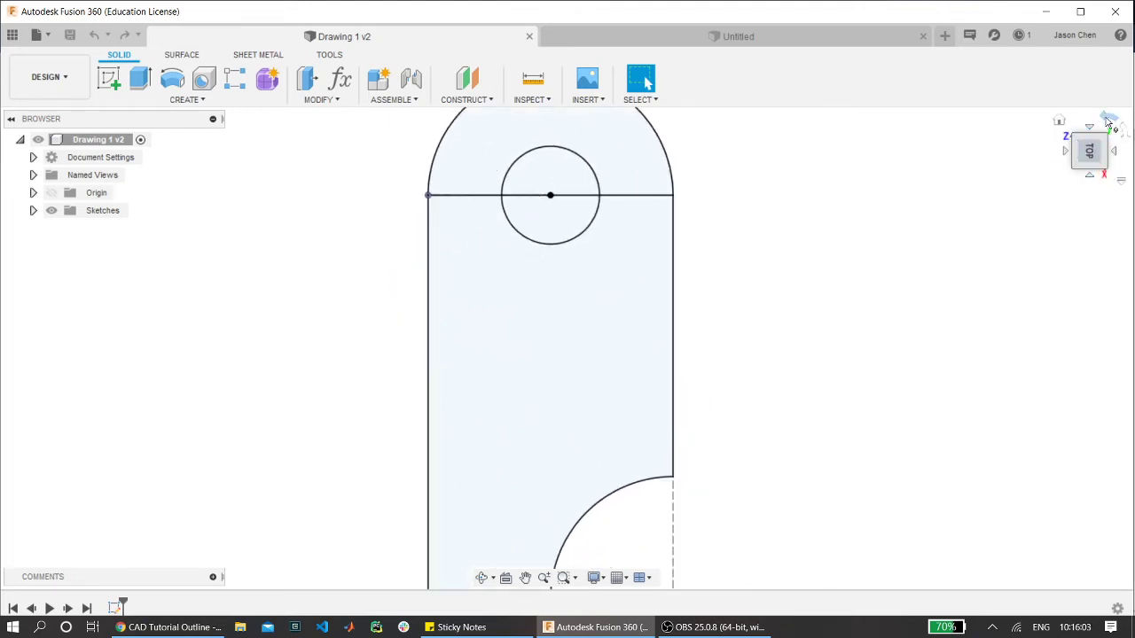
{"action": "left_click", "coordinate": [1108, 121]}
{"action": "left_click", "coordinate": [1109, 122]}
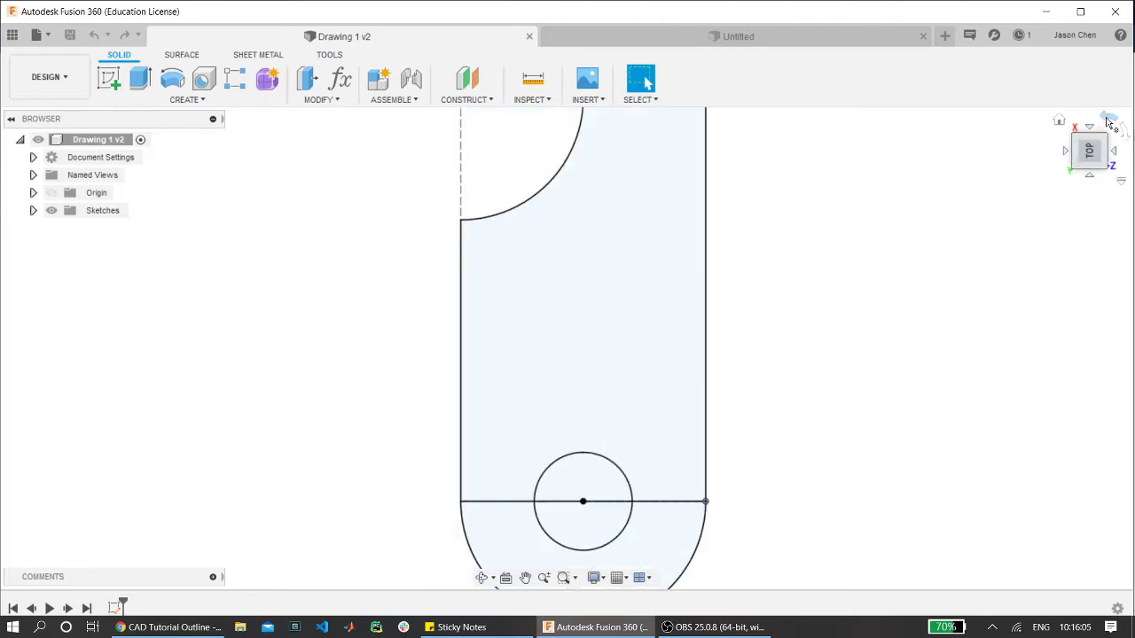
{"action": "left_click", "coordinate": [1109, 122]}
{"action": "left_click", "coordinate": [1108, 121]}
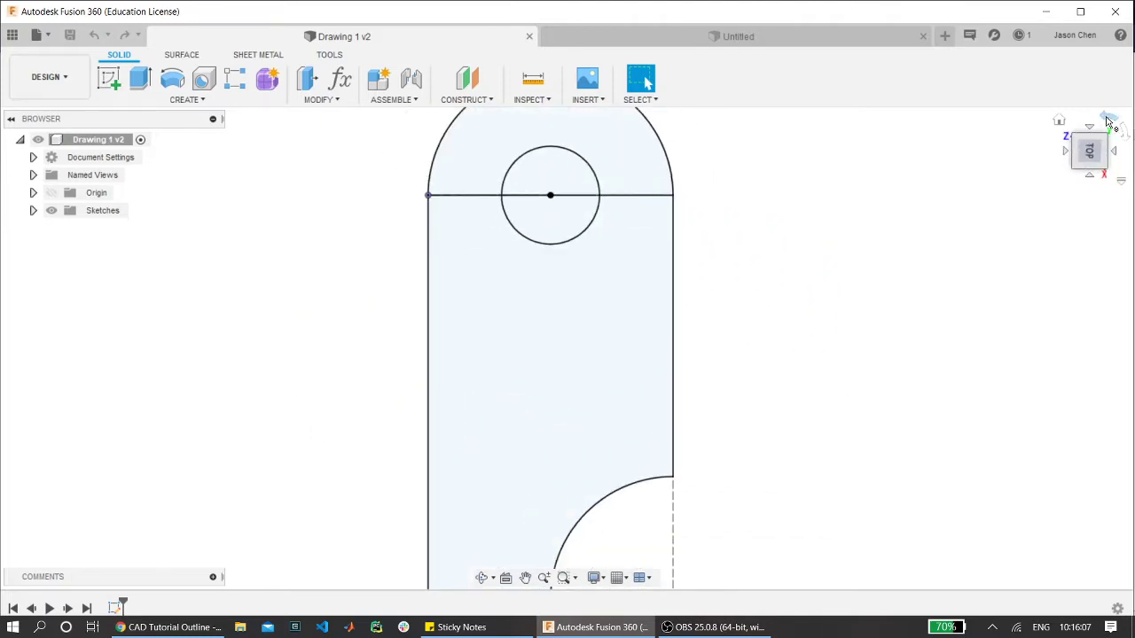
{"action": "left_click", "coordinate": [1108, 122]}
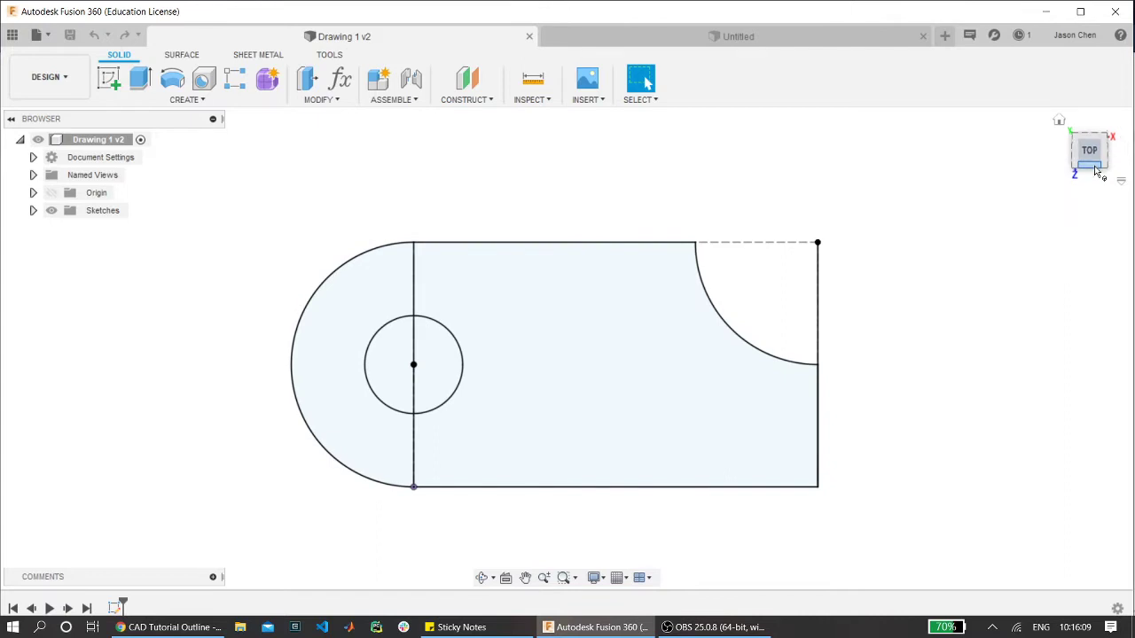
{"action": "left_click", "coordinate": [1097, 171]}
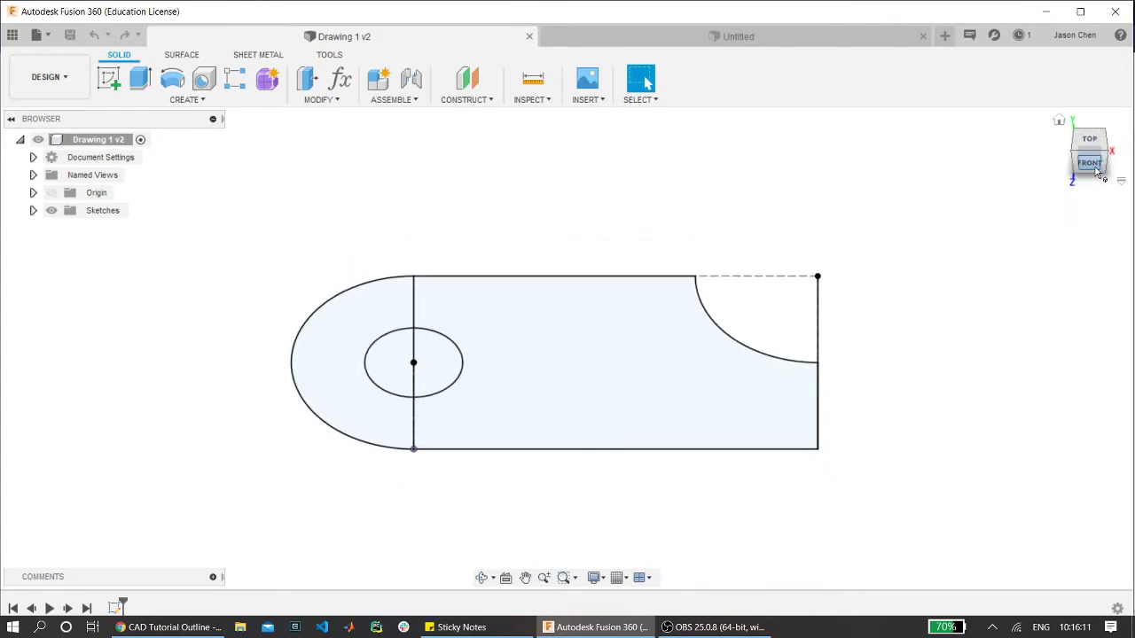
{"action": "left_click", "coordinate": [1098, 172]}
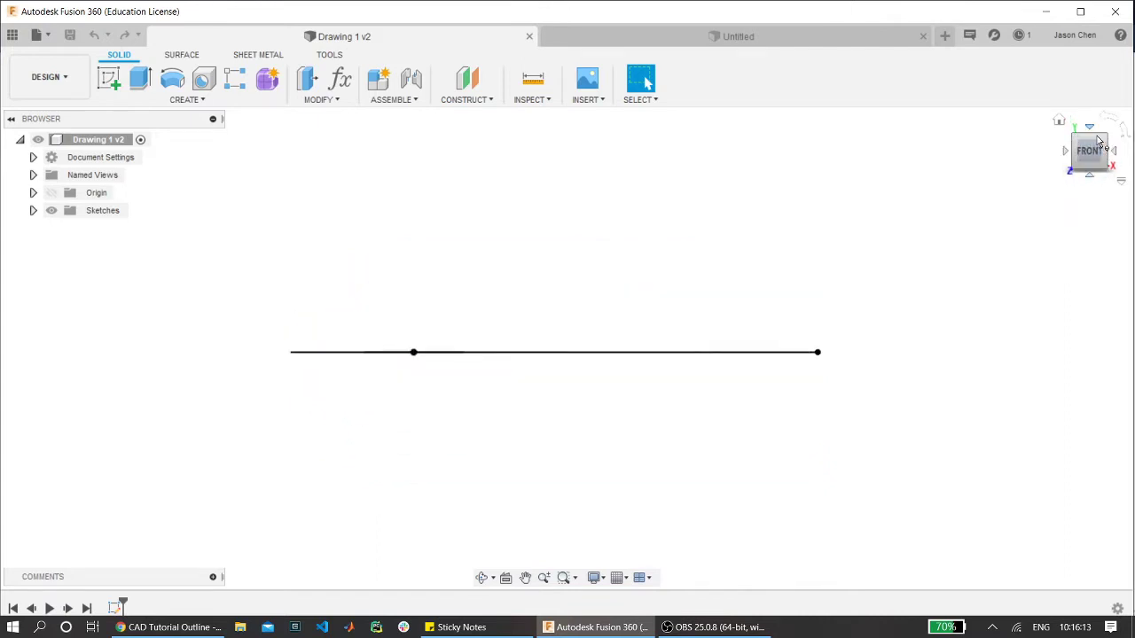
{"action": "left_click", "coordinate": [1099, 140]}
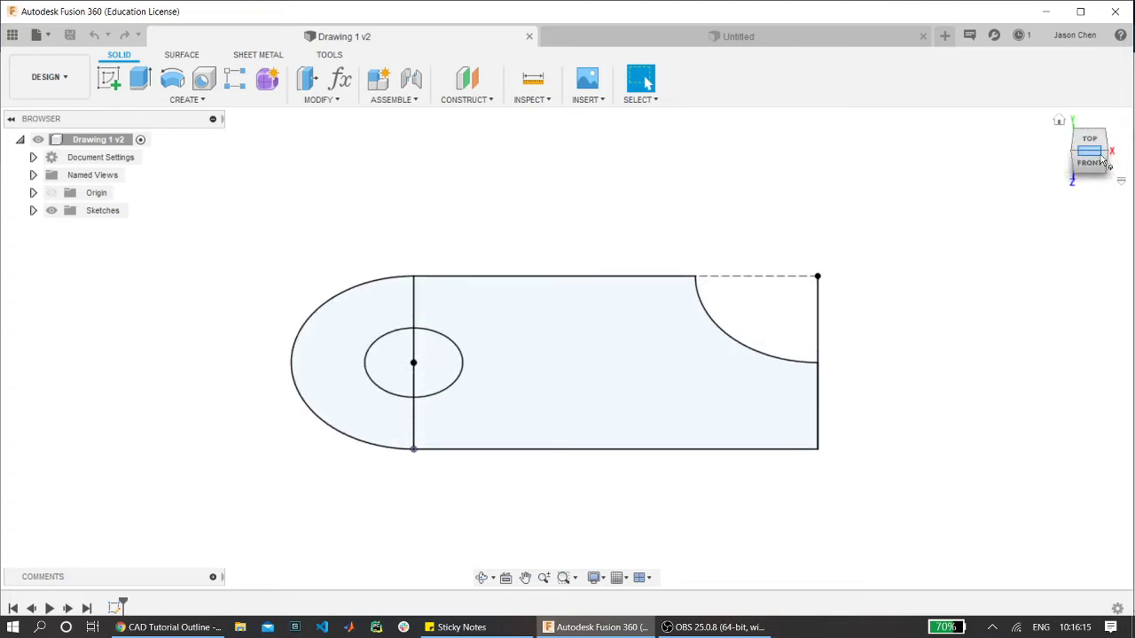
{"action": "left_click", "coordinate": [1106, 158]}
{"action": "left_click", "coordinate": [773, 38]}
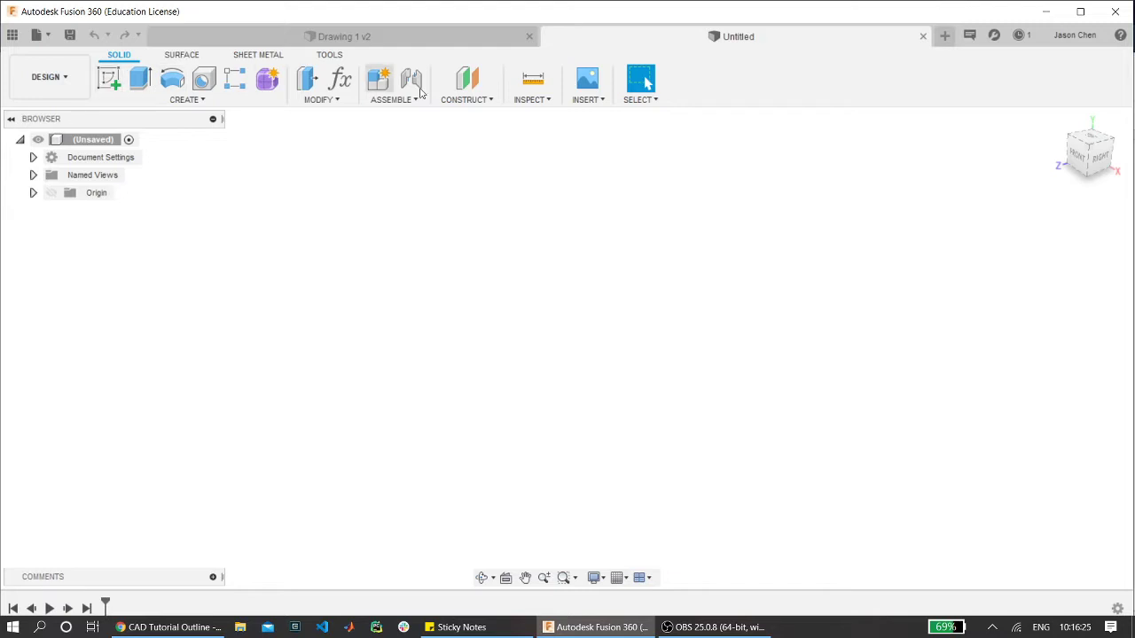
- Start a new sketch on the horizontal top origin plane of the Untitled design
{"action": "left_click", "coordinate": [110, 80]}
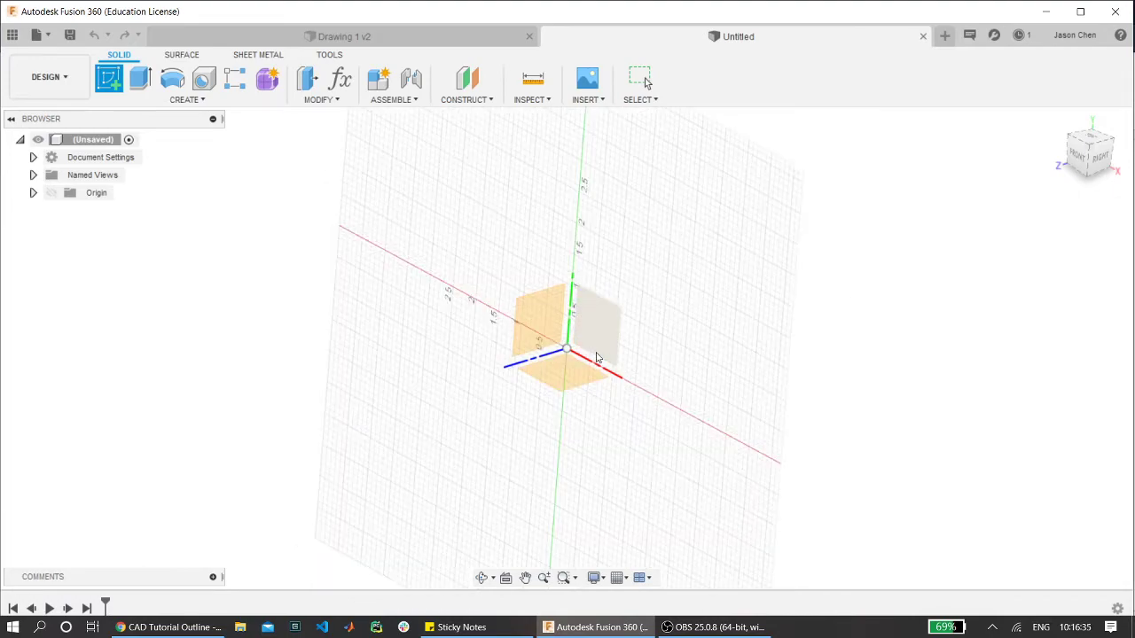
{"action": "left_click", "coordinate": [578, 387]}
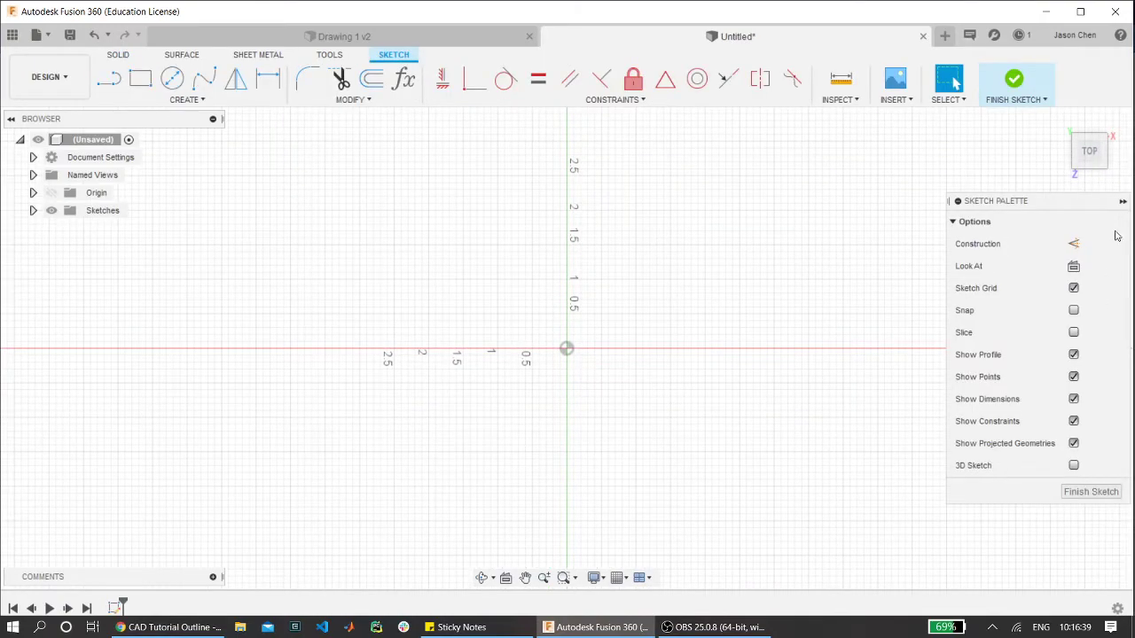
{"action": "mouse_move", "coordinate": [1100, 157]}
{"action": "scroll", "coordinate": [568, 352], "scroll_direction": "down", "scroll_amount": 5}
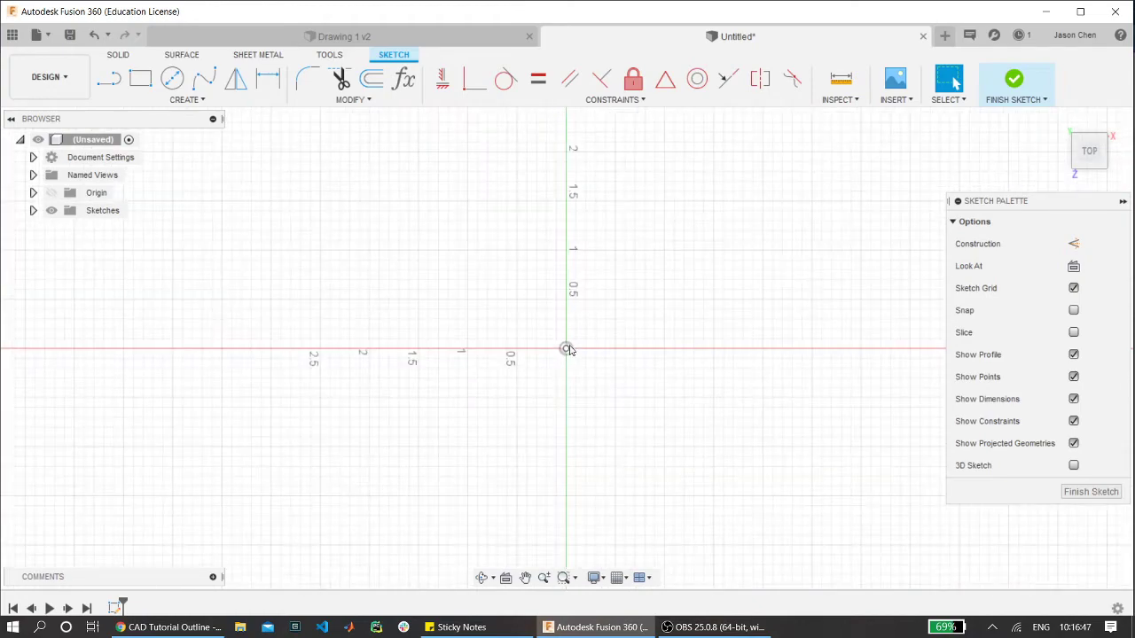
{"action": "scroll", "coordinate": [588, 344], "scroll_direction": "up", "scroll_amount": 5}
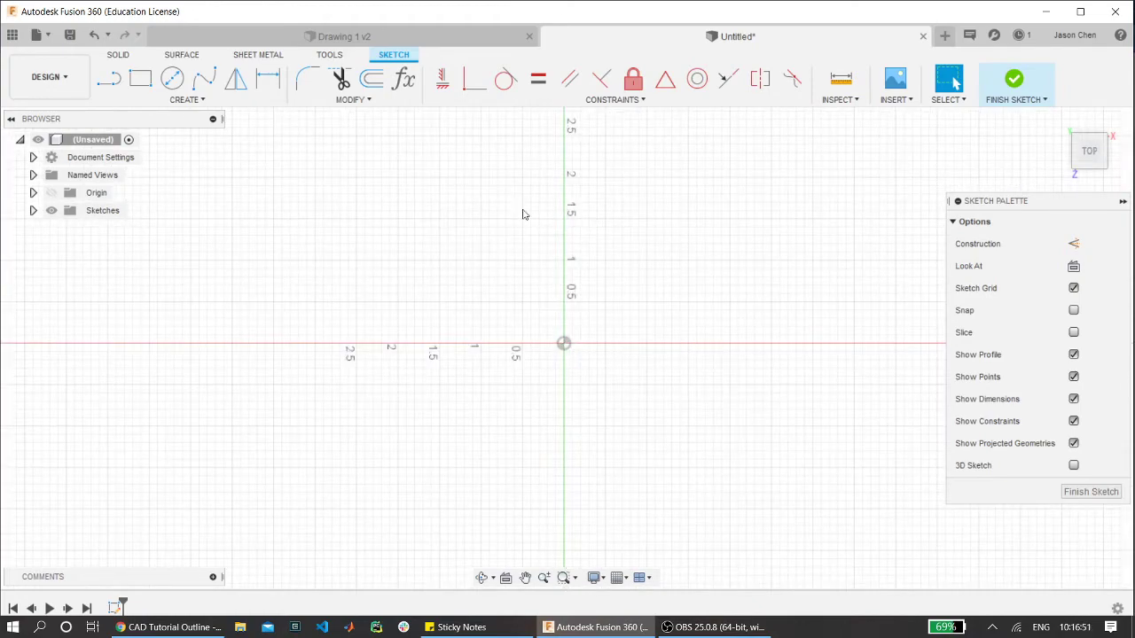
{"action": "left_click", "coordinate": [112, 86]}
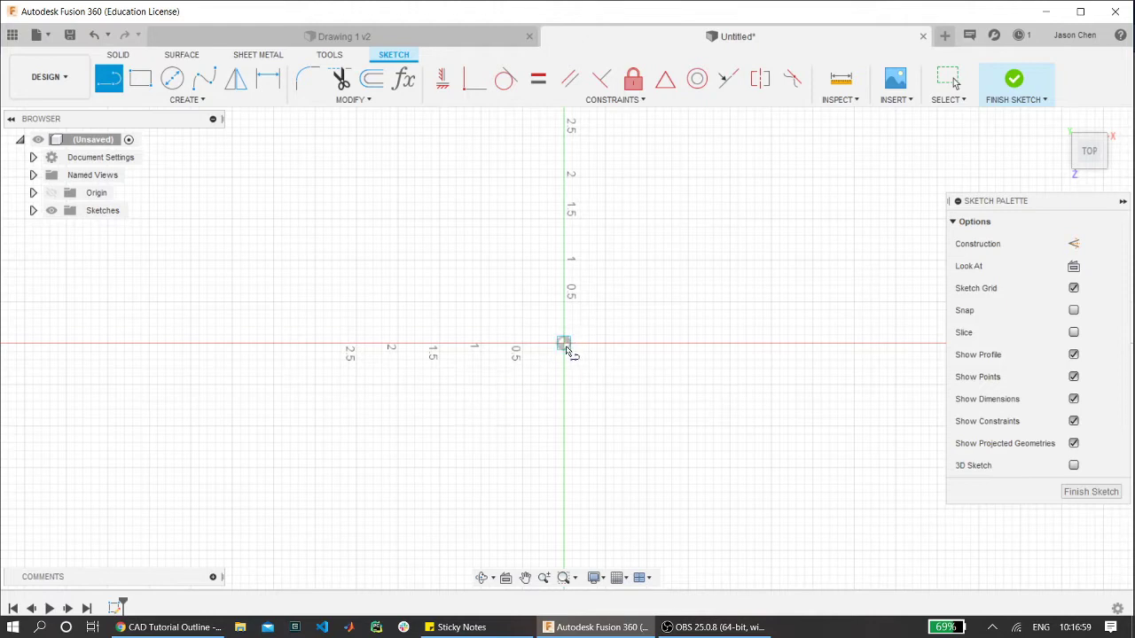
- Draw a closed six-sided line outline from the origin through five corners and back to the origin
{"action": "left_click", "coordinate": [565, 345]}
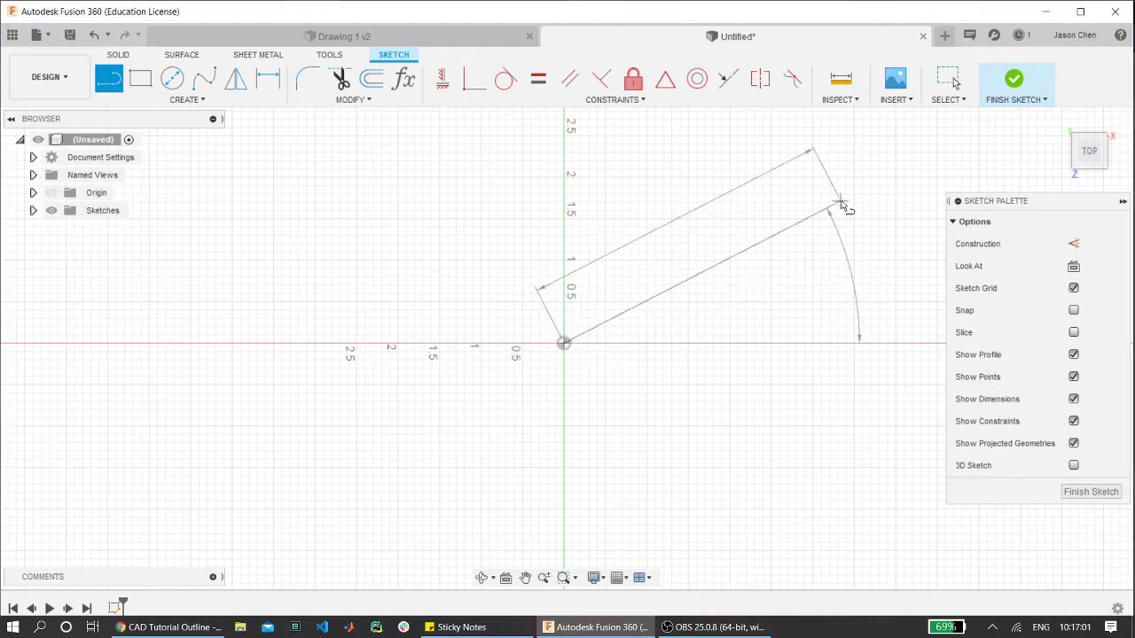
{"action": "left_click", "coordinate": [842, 203]}
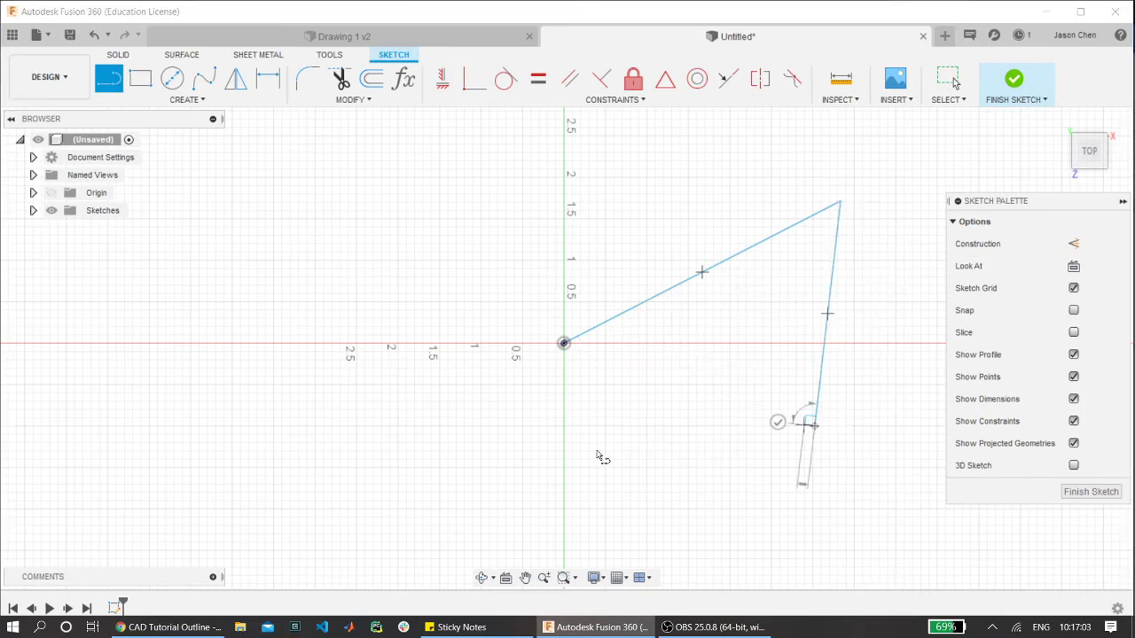
{"action": "left_click", "coordinate": [815, 426]}
{"action": "left_click", "coordinate": [488, 440]}
{"action": "left_click", "coordinate": [273, 190]}
{"action": "left_click", "coordinate": [502, 201]}
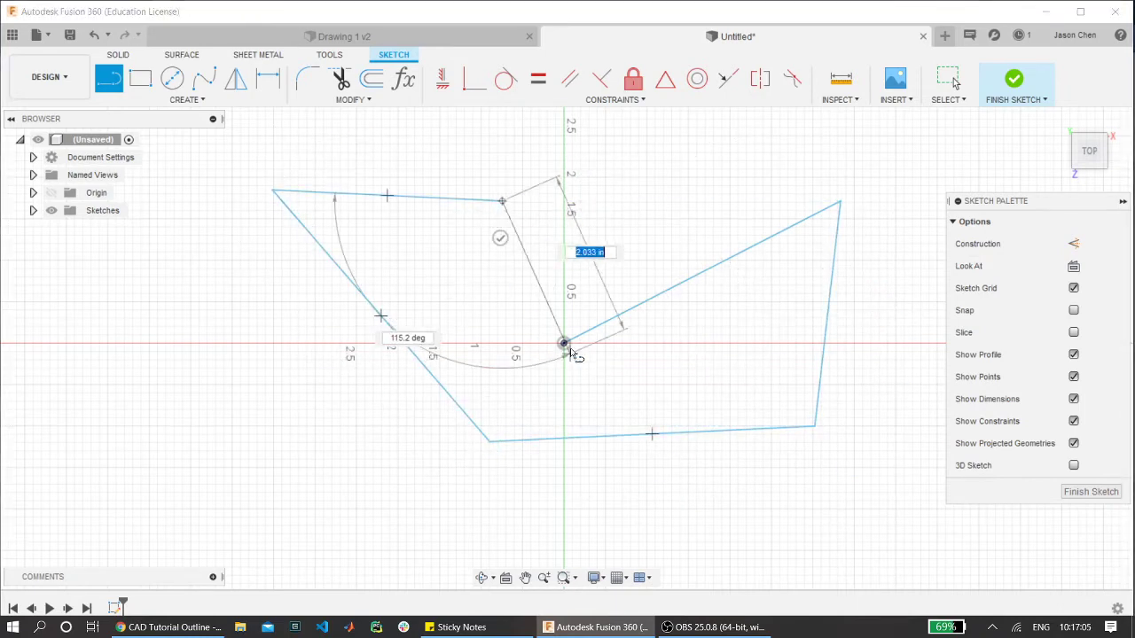
{"action": "left_click", "coordinate": [566, 345]}
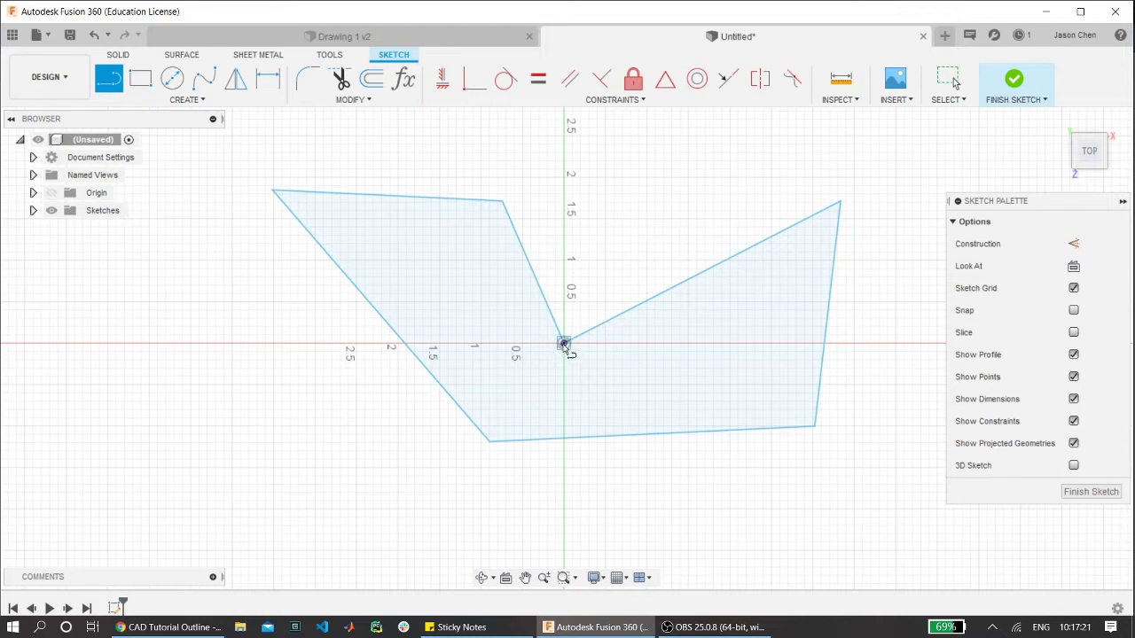
{"action": "left_click", "coordinate": [564, 343]}
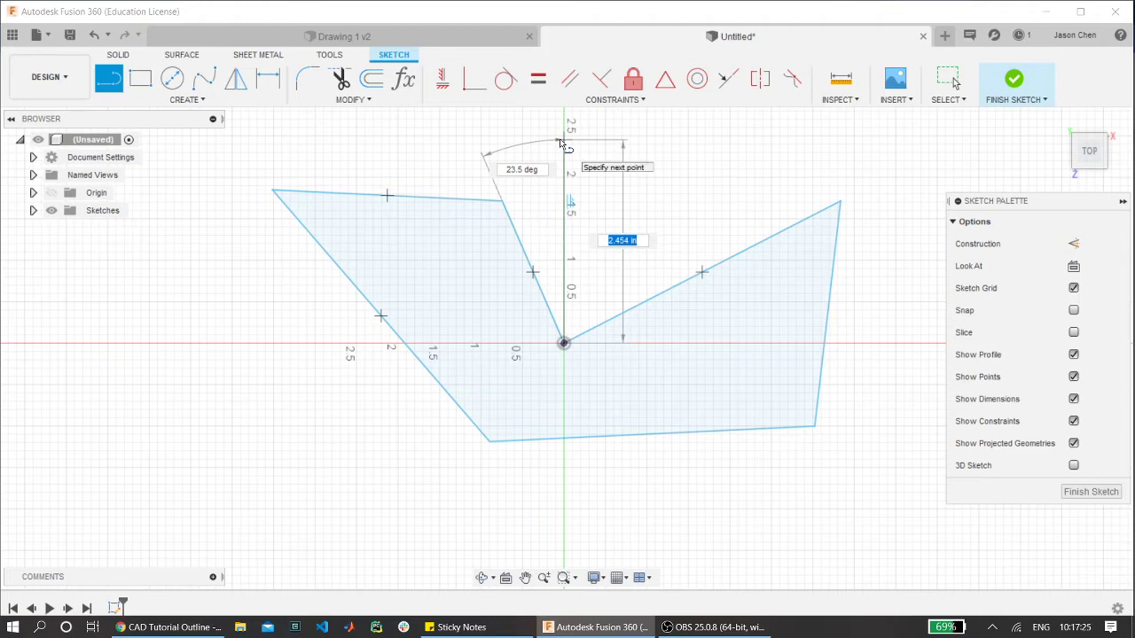
- Finish the vertical line from the origin at a length of 2.5 in
{"action": "type", "text": "2.5"}
{"action": "key", "text": "Tab"}
{"action": "key", "text": "Return"}
{"action": "key", "text": "Escape"}
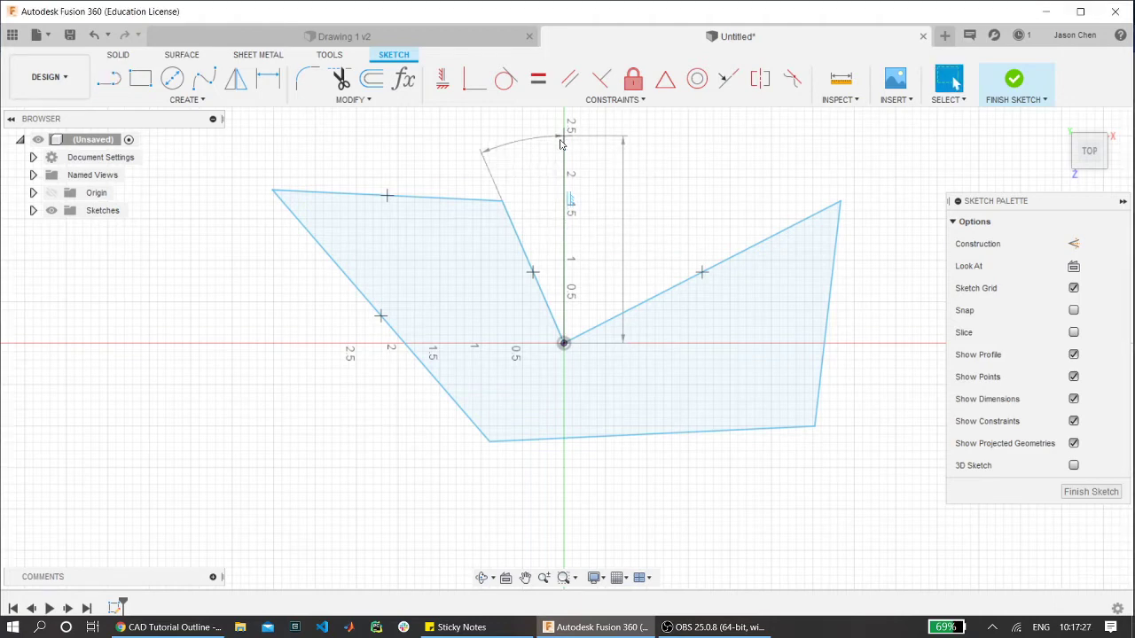
- Move the 2.50 dimension closer to the vertical line
{"action": "left_click_drag", "start_coordinate": [623, 204], "coordinate": [600, 204]}
{"action": "scroll", "coordinate": [559, 275], "scroll_direction": "up", "scroll_amount": 3}
{"action": "scroll", "coordinate": [560, 275], "scroll_direction": "up", "scroll_amount": 2}
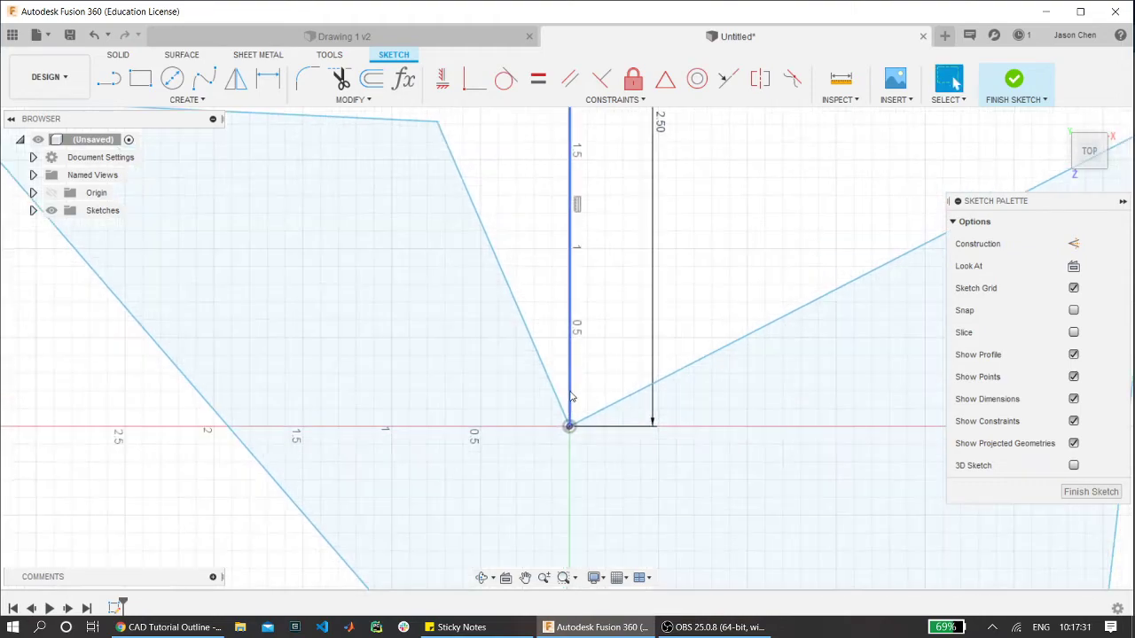
{"action": "scroll", "coordinate": [576, 319], "scroll_direction": "down", "scroll_amount": 4}
{"action": "scroll", "coordinate": [579, 328], "scroll_direction": "up", "scroll_amount": 4}
{"action": "scroll", "coordinate": [579, 328], "scroll_direction": "up", "scroll_amount": 2}
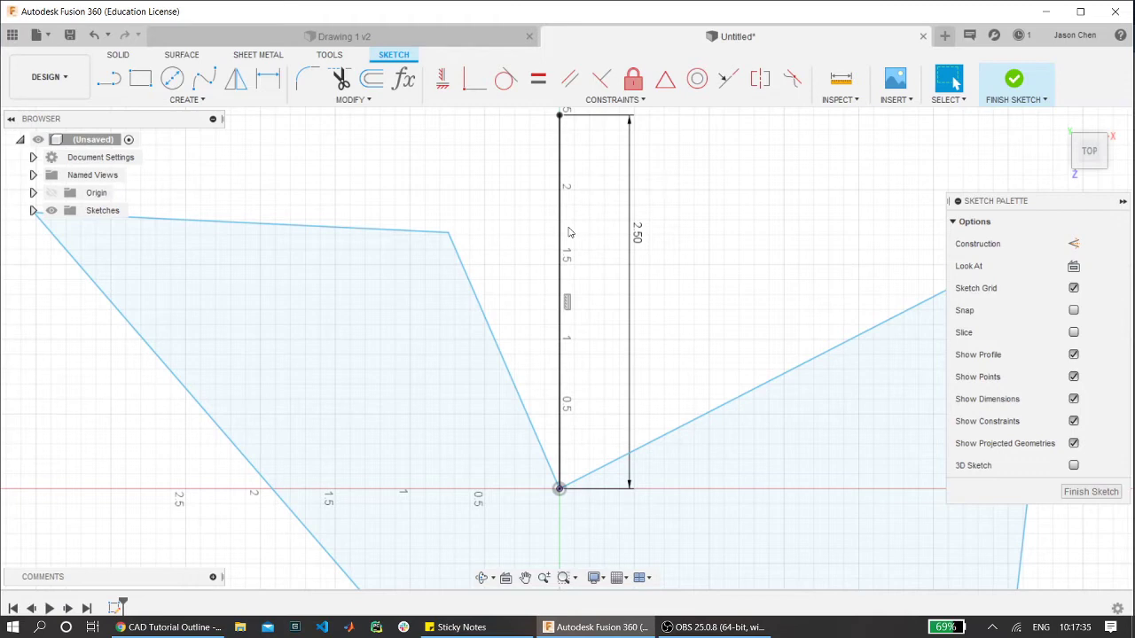
{"action": "scroll", "coordinate": [610, 260], "scroll_direction": "down", "scroll_amount": 2}
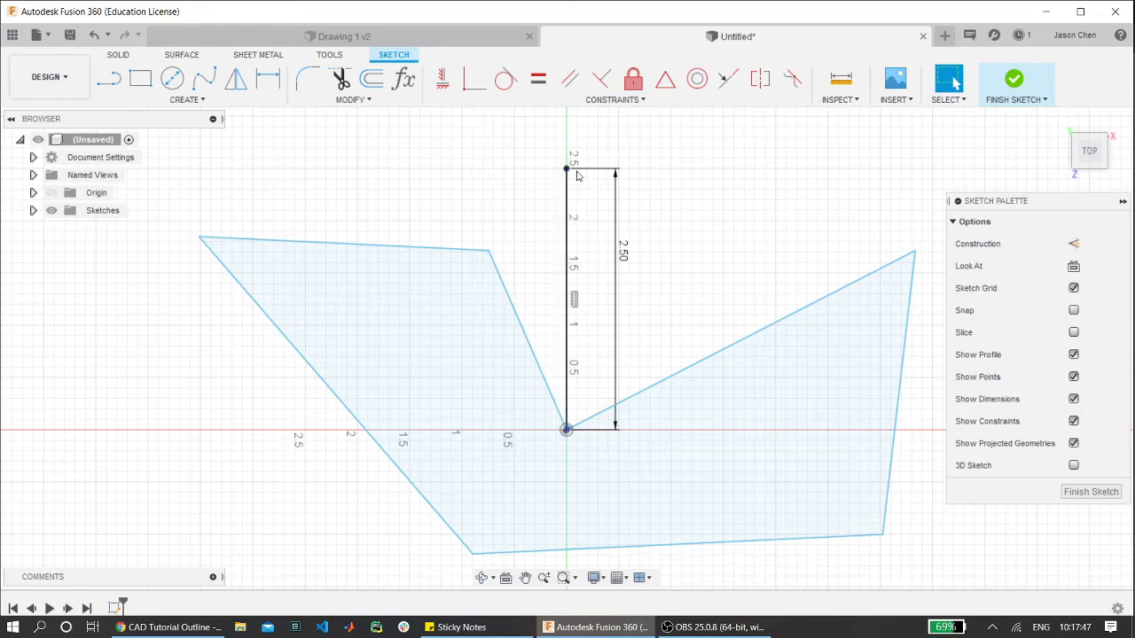
{"action": "left_click", "coordinate": [569, 202]}
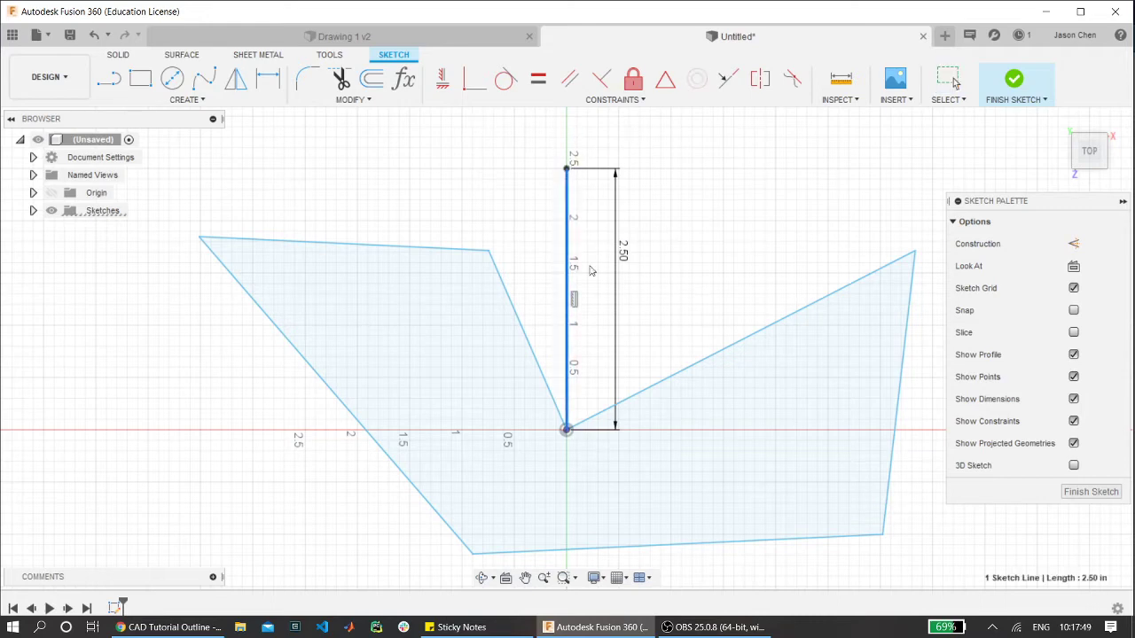
{"action": "left_click", "coordinate": [759, 206]}
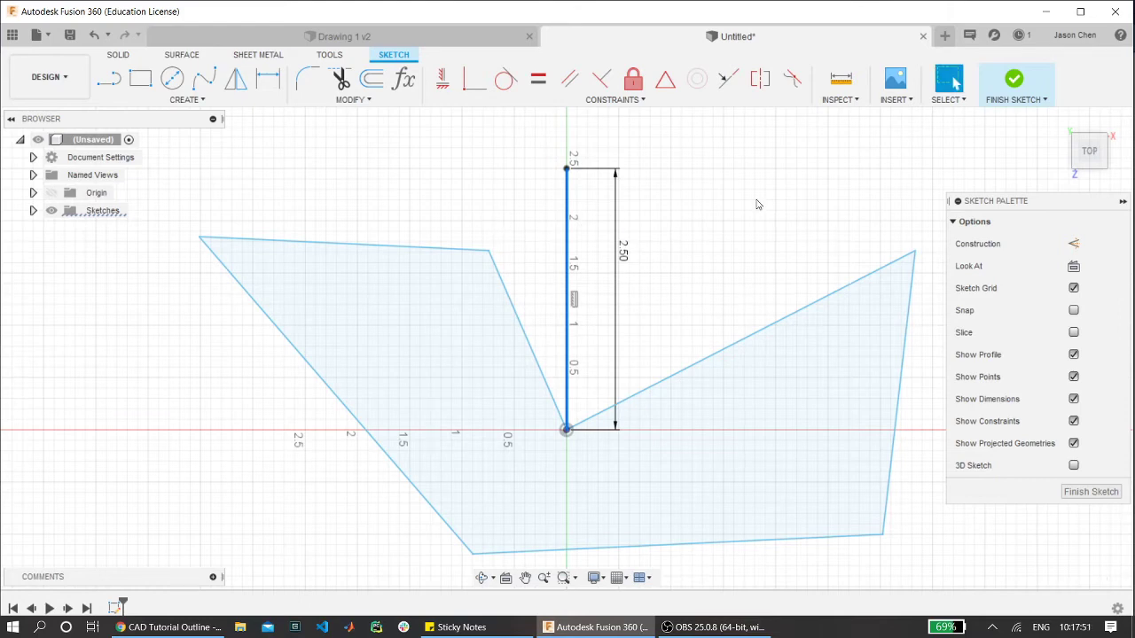
{"action": "scroll", "coordinate": [605, 330], "scroll_direction": "up", "scroll_amount": 2}
{"action": "left_click_drag", "start_coordinate": [632, 225], "coordinate": [596, 300]}
{"action": "scroll", "coordinate": [664, 293], "scroll_direction": "down", "scroll_amount": 3}
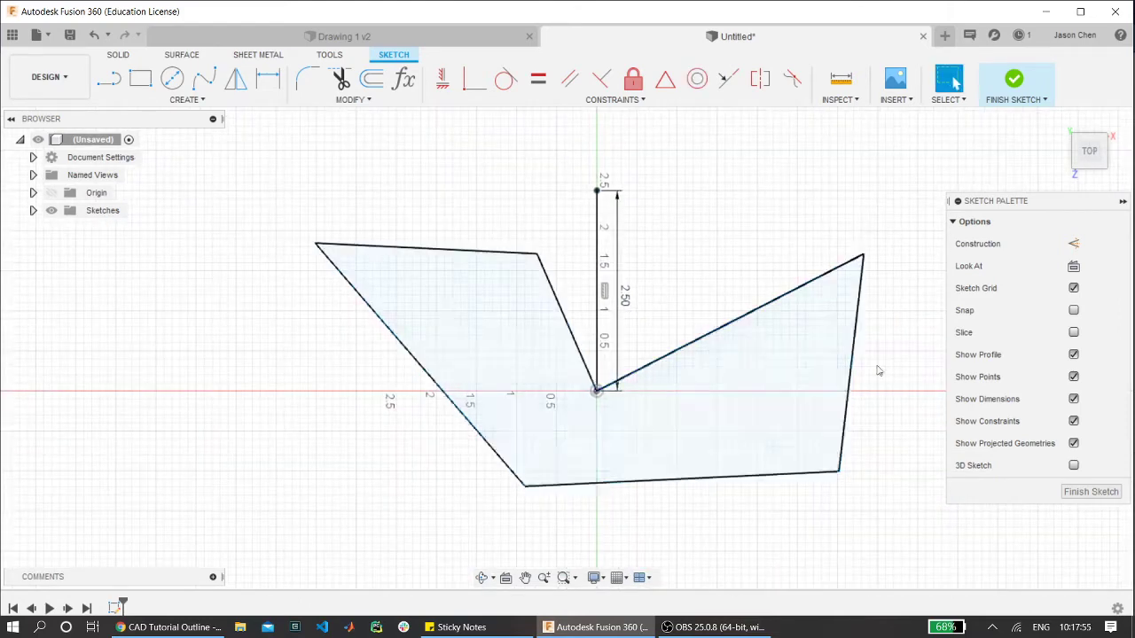
{"action": "scroll", "coordinate": [874, 363], "scroll_direction": "up", "scroll_amount": 2}
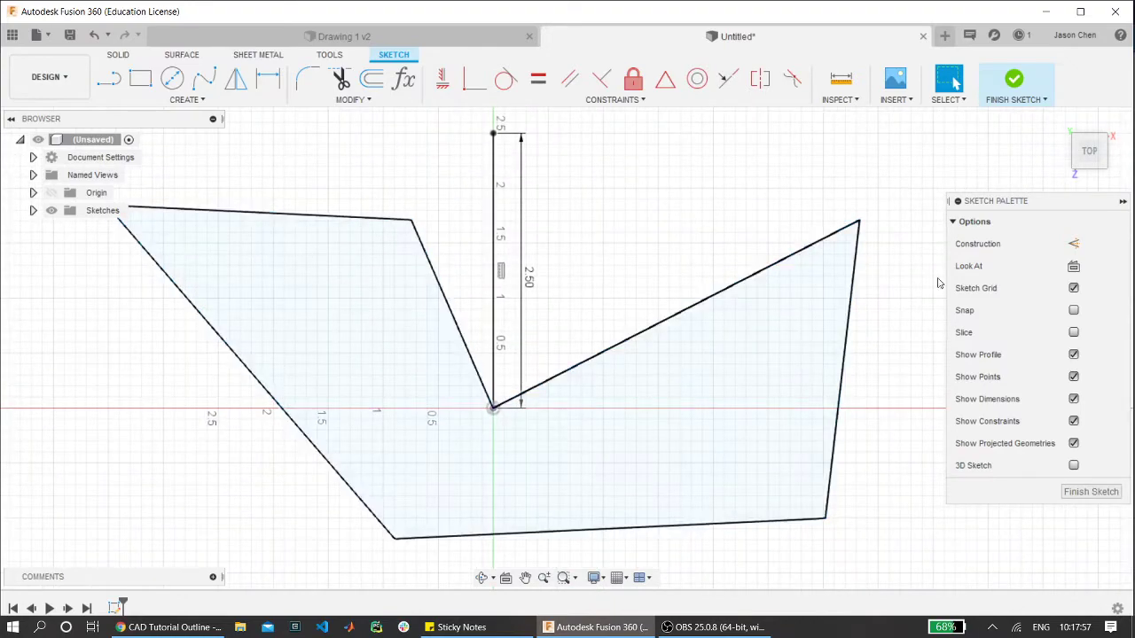
- Drag the profile's lower-right corners inward to reshape it
{"action": "left_click", "coordinate": [842, 426]}
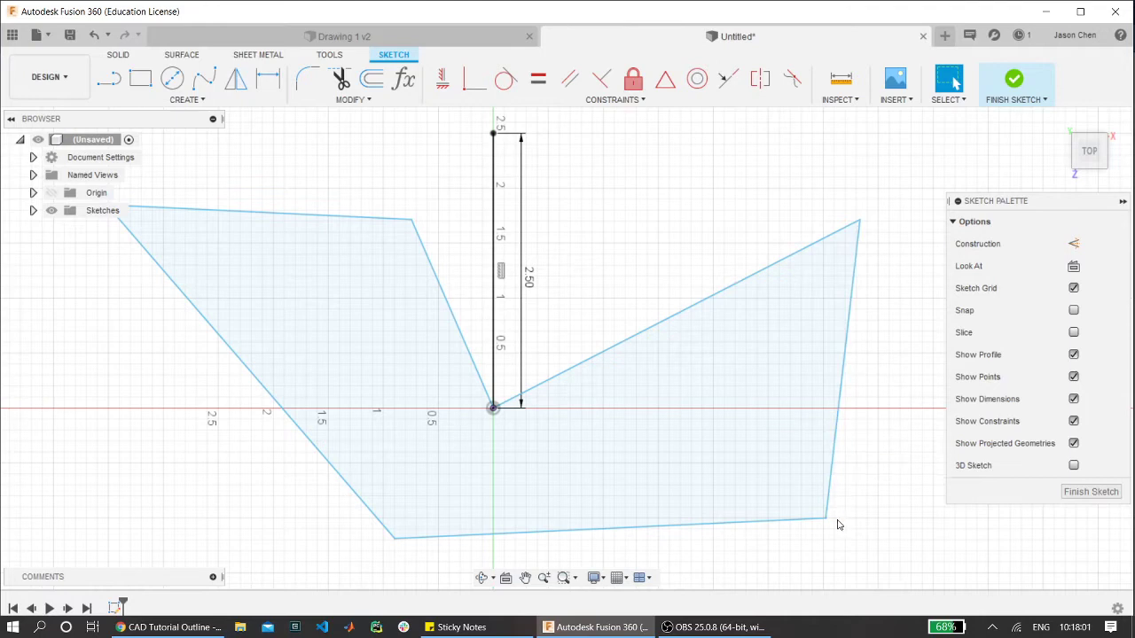
{"action": "mouse_move", "coordinate": [825, 519]}
{"action": "left_mouse_down"}
{"action": "mouse_move", "coordinate": [829, 527]}
{"action": "mouse_move", "coordinate": [603, 491]}
{"action": "mouse_move", "coordinate": [722, 458]}
{"action": "mouse_move", "coordinate": [875, 467]}
{"action": "mouse_move", "coordinate": [696, 410]}
{"action": "mouse_move", "coordinate": [694, 524]}
{"action": "mouse_move", "coordinate": [750, 489]}
{"action": "left_mouse_up"}
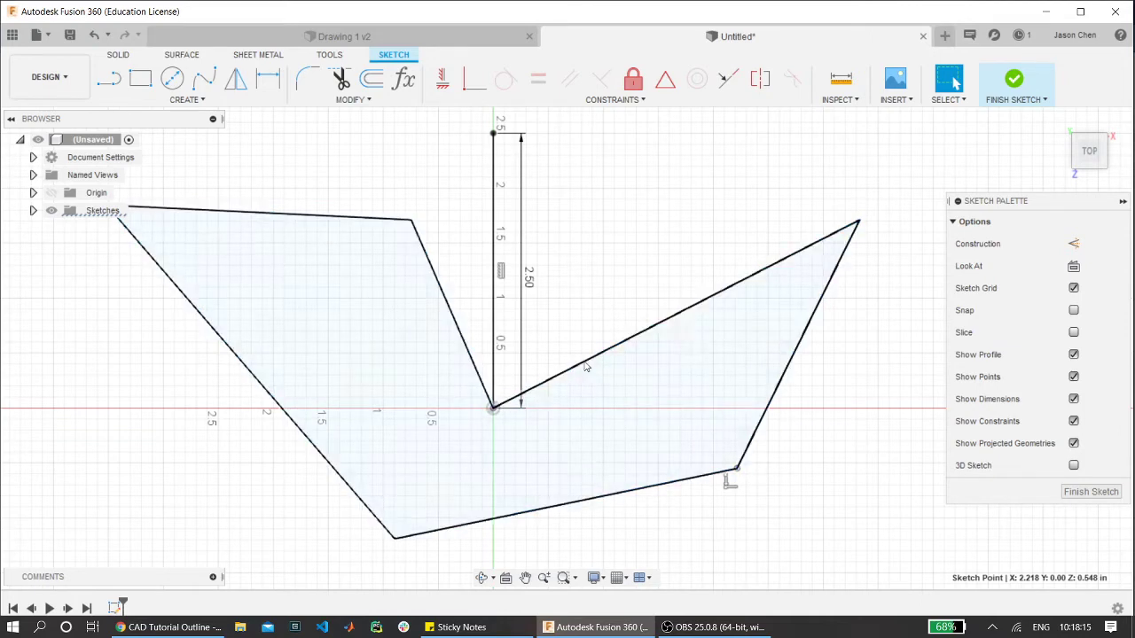
{"action": "mouse_move", "coordinate": [738, 470]}
{"action": "left_mouse_down"}
{"action": "mouse_move", "coordinate": [760, 544]}
{"action": "mouse_move", "coordinate": [689, 524]}
{"action": "mouse_move", "coordinate": [704, 509]}
{"action": "left_mouse_up"}
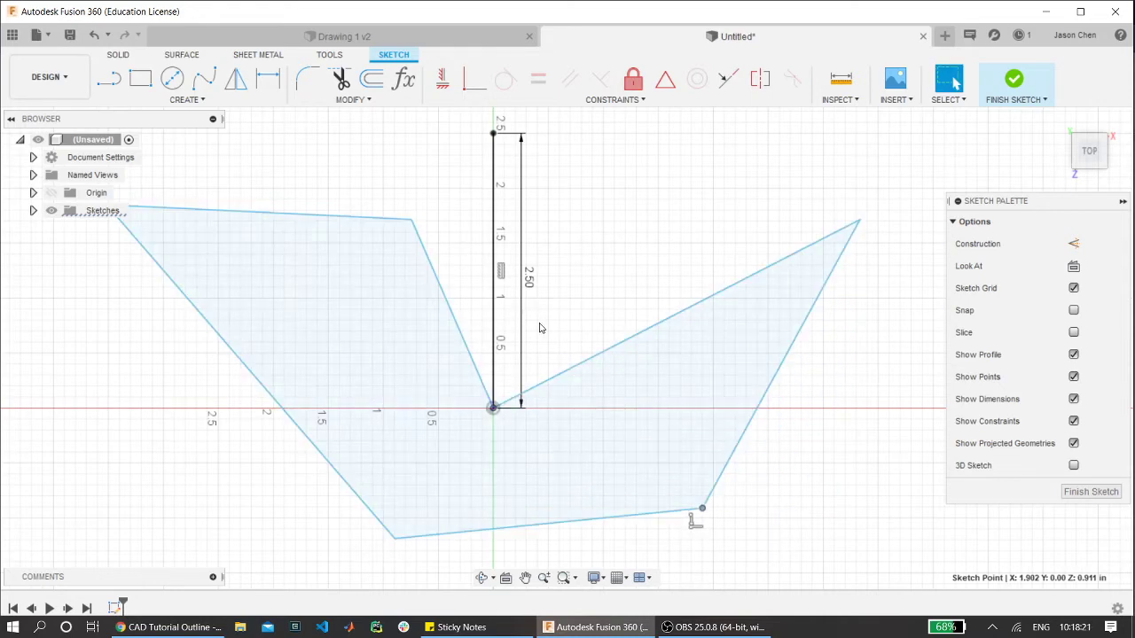
- Delete the six profile lines: origin diagonal, right edge, bottom, left diagonal, top and short diagonal
{"action": "left_click", "coordinate": [625, 345]}
{"action": "key", "text": "Delete"}
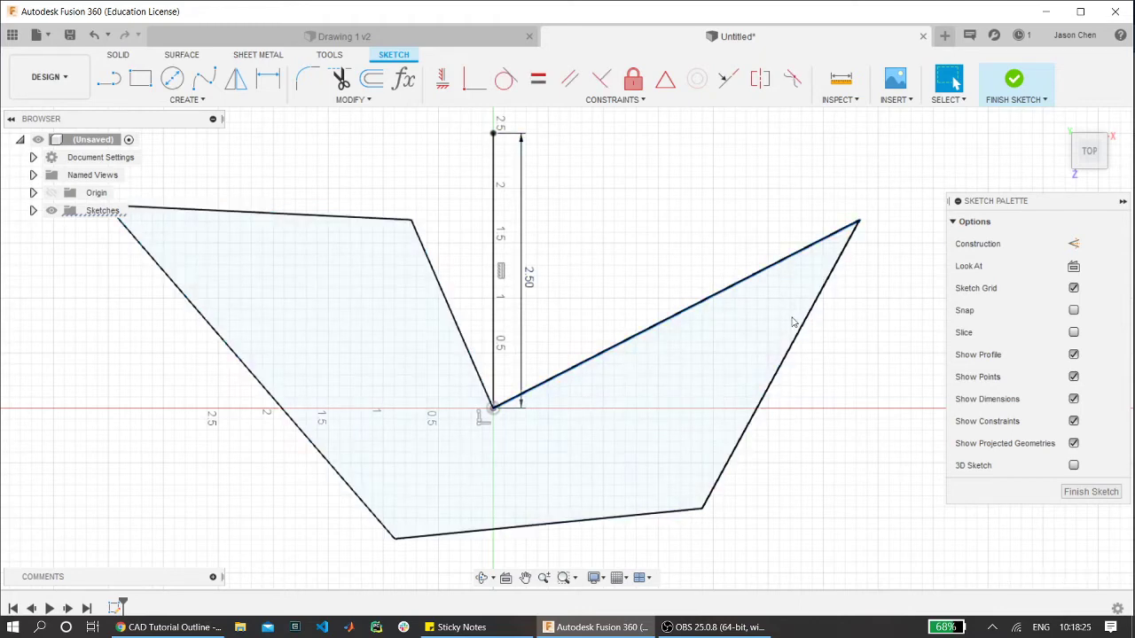
{"action": "left_click", "coordinate": [782, 370]}
{"action": "key", "text": "Delete"}
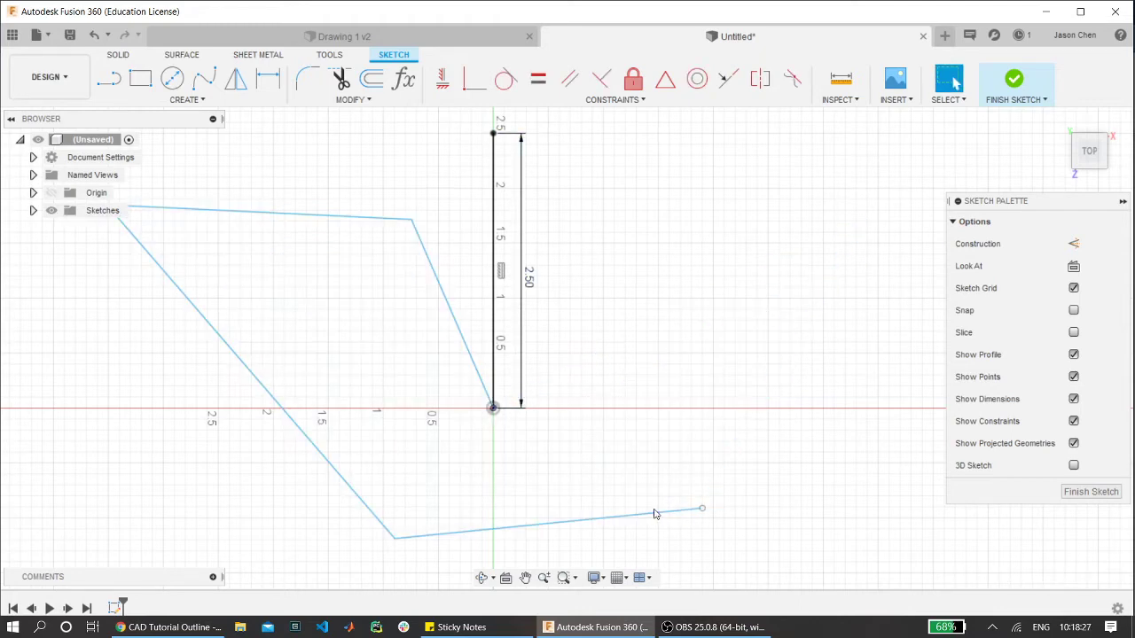
{"action": "left_click", "coordinate": [656, 513]}
{"action": "key", "text": "Delete"}
{"action": "left_click", "coordinate": [335, 471]}
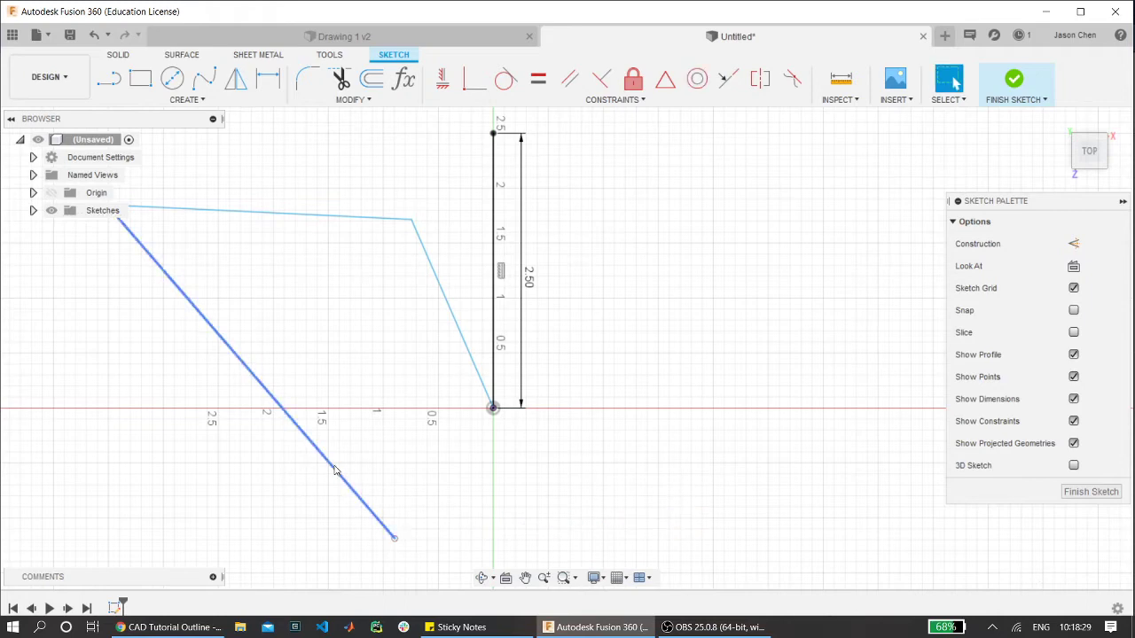
{"action": "key", "text": "Delete"}
{"action": "left_click", "coordinate": [322, 216]}
{"action": "key", "text": "Delete"}
{"action": "left_click", "coordinate": [452, 315]}
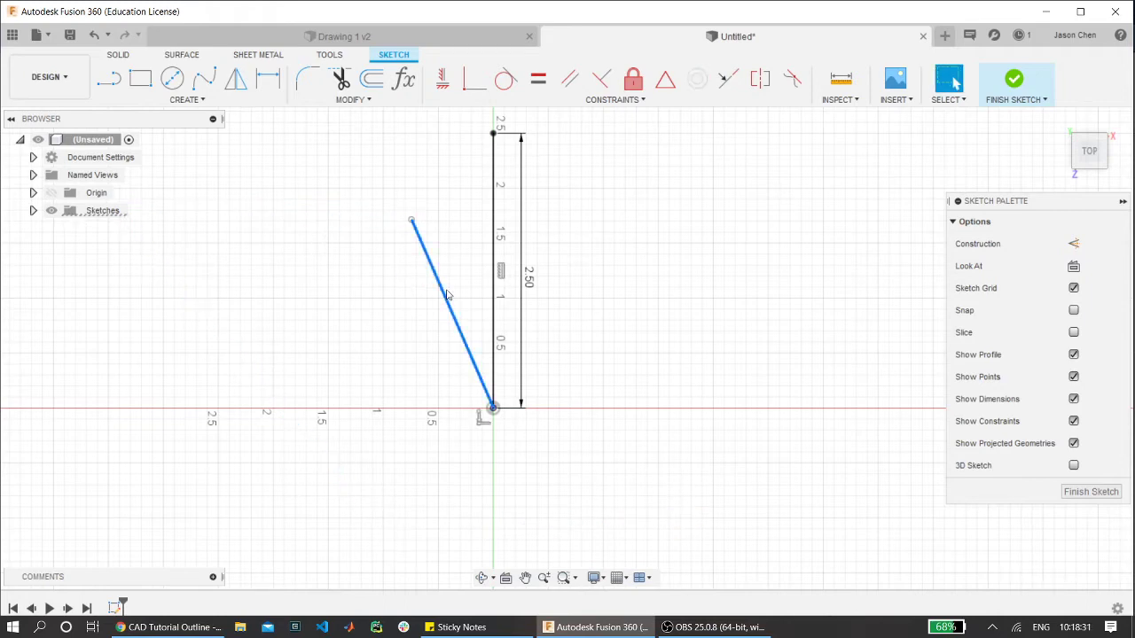
{"action": "key", "text": "Delete"}
- Check the vertical constraint on the remaining line
{"action": "scroll", "coordinate": [521, 309], "scroll_direction": "up", "scroll_amount": 3}
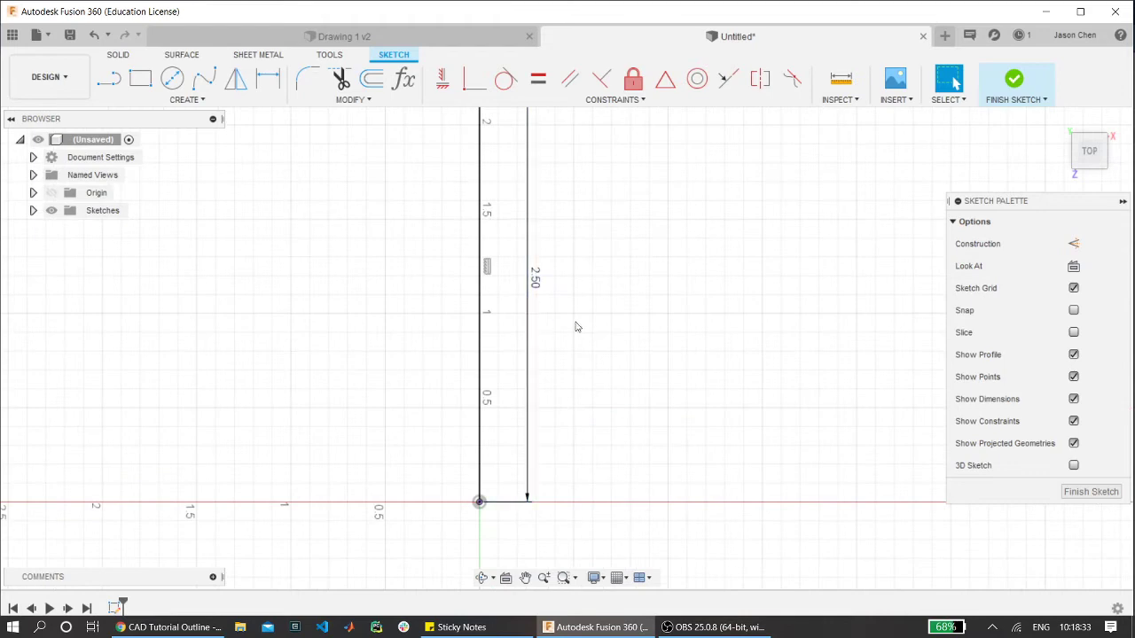
{"action": "scroll", "coordinate": [575, 490], "scroll_direction": "down", "scroll_amount": 2}
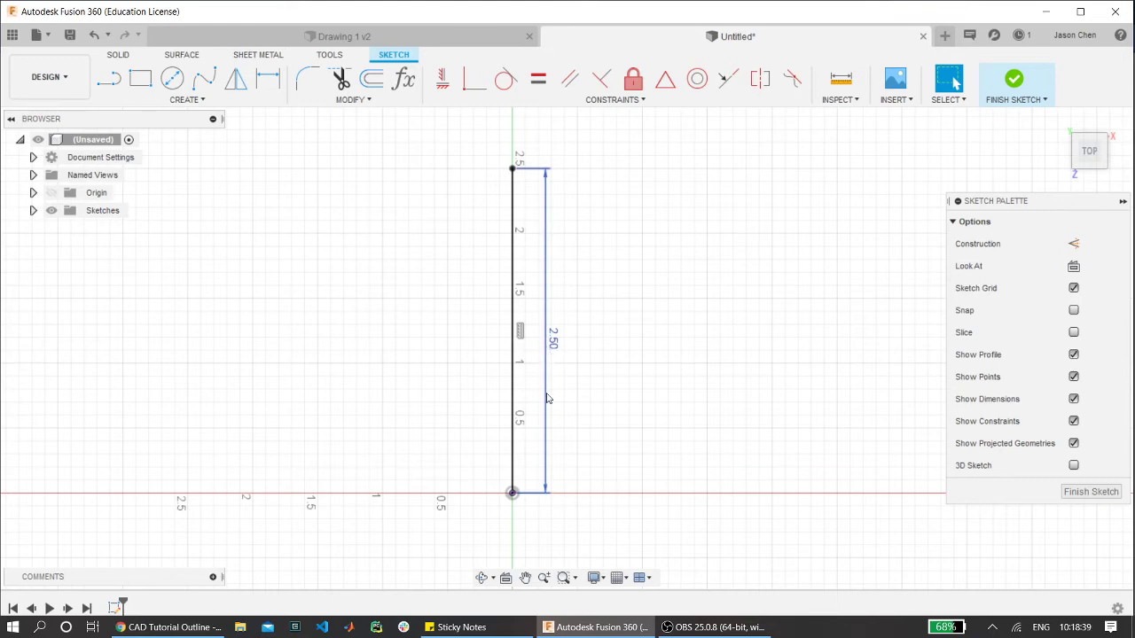
{"action": "scroll", "coordinate": [517, 329], "scroll_direction": "up", "scroll_amount": 2}
{"action": "left_click", "coordinate": [508, 323]}
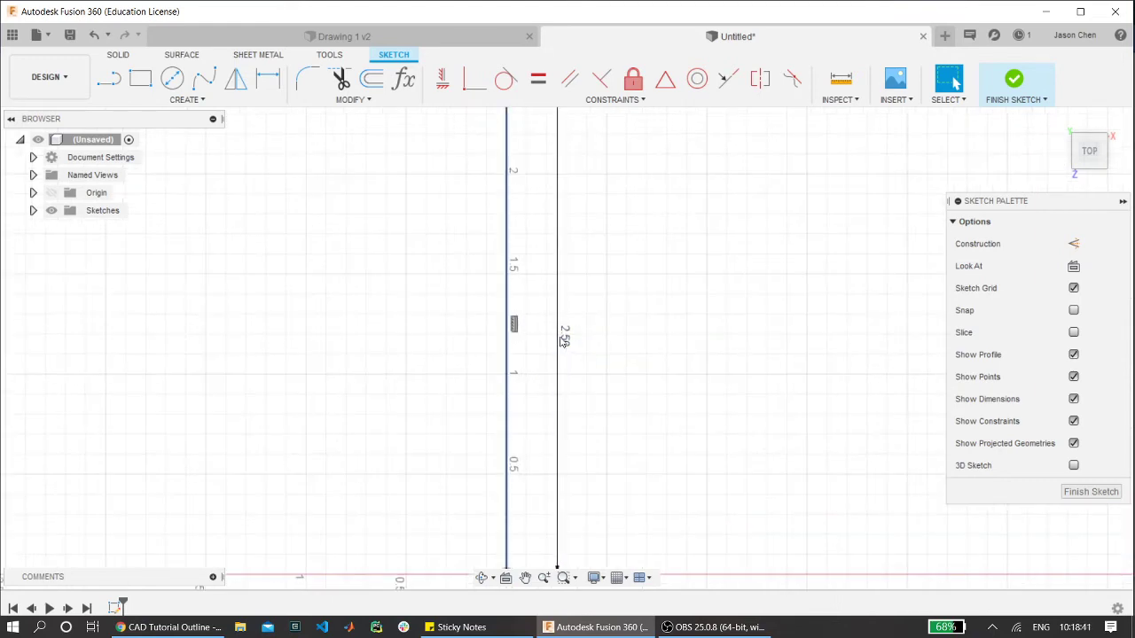
{"action": "left_click", "coordinate": [515, 324]}
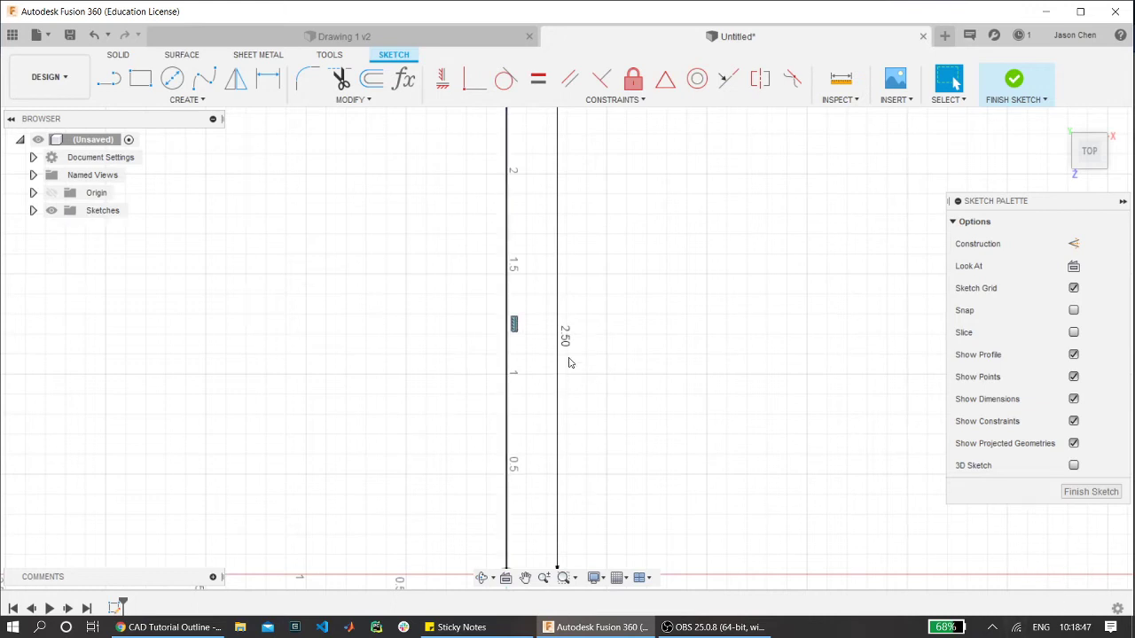
{"action": "left_click", "coordinate": [509, 330]}
{"action": "left_click", "coordinate": [514, 325]}
- Place the 2.50 dimension beside the line and confirm its value of 2.5 in
{"action": "scroll", "coordinate": [612, 343], "scroll_direction": "down", "scroll_amount": 2}
{"action": "left_click_drag", "start_coordinate": [587, 343], "coordinate": [558, 333]}
{"action": "left_click", "coordinate": [572, 329]}
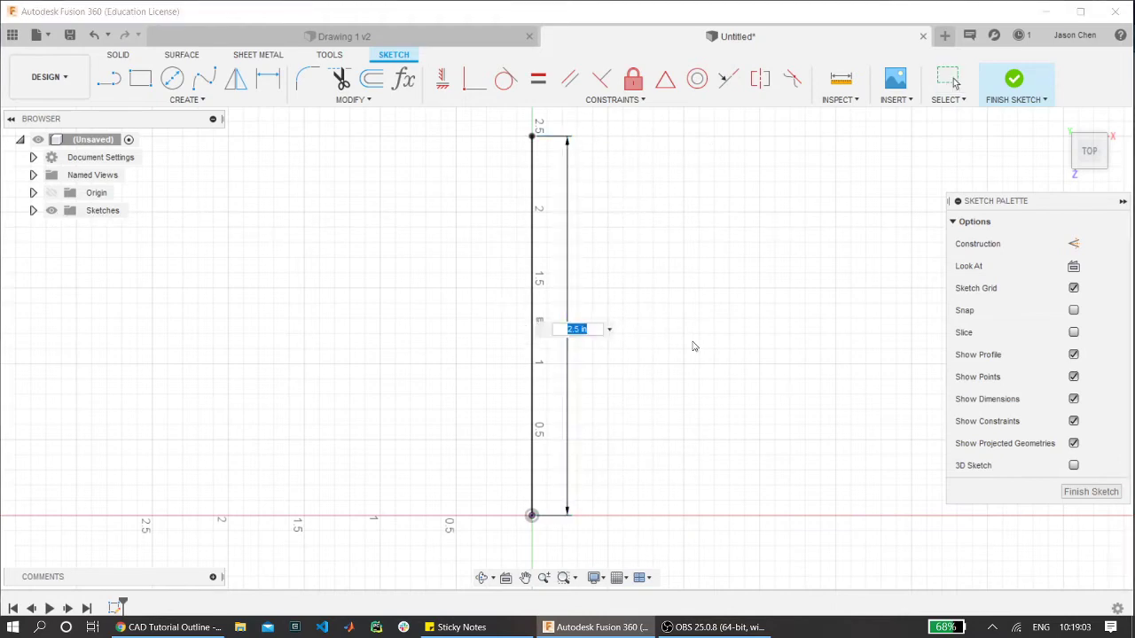
{"action": "key", "text": "Return"}
{"action": "scroll", "coordinate": [683, 301], "scroll_direction": "down", "scroll_amount": 1}
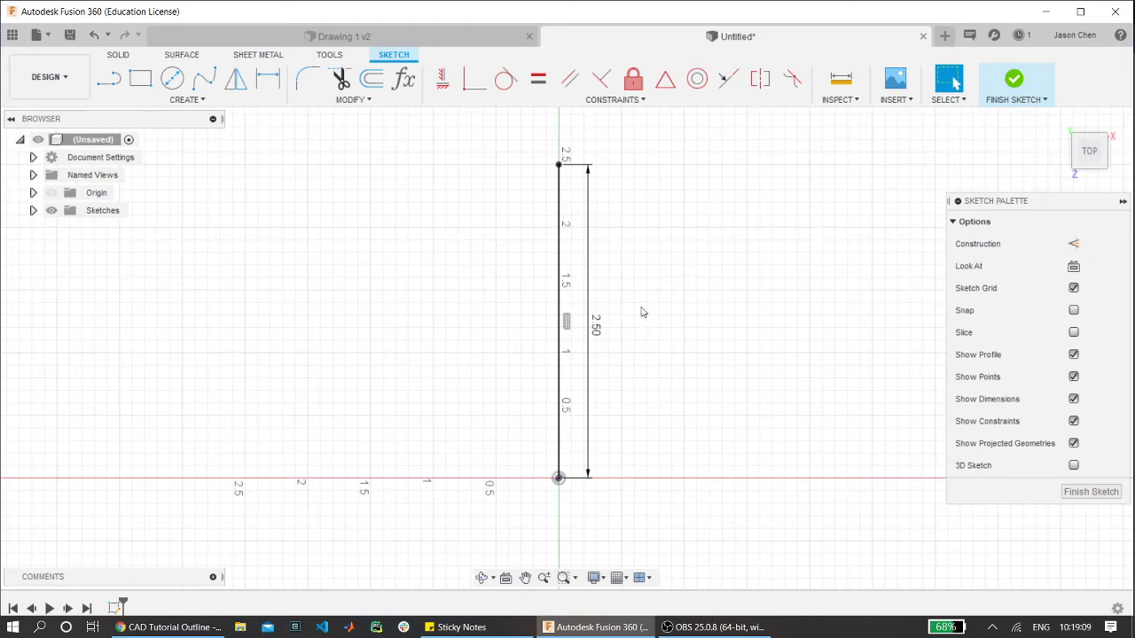
{"action": "left_click", "coordinate": [568, 322]}
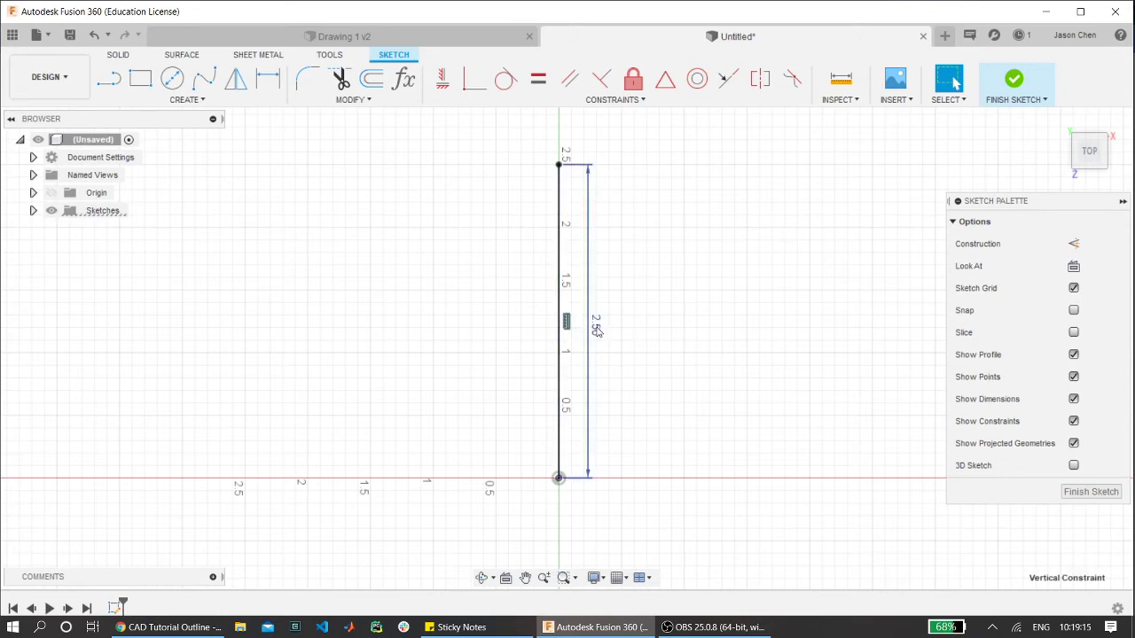
{"action": "left_click", "coordinate": [642, 278]}
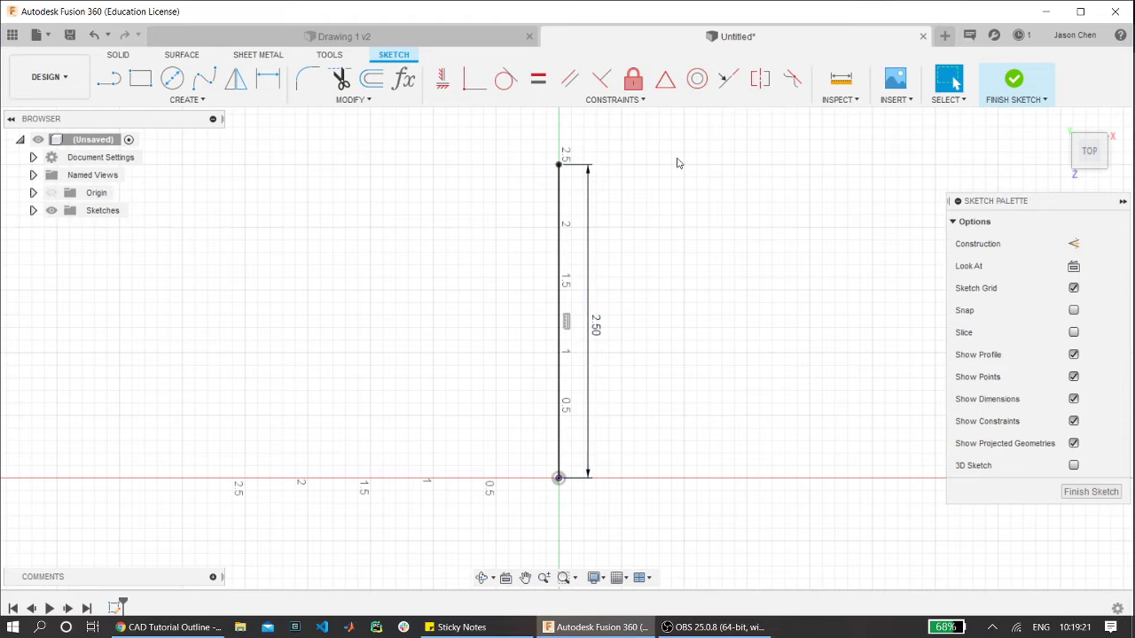
{"action": "scroll", "coordinate": [670, 223], "scroll_direction": "down", "scroll_amount": 2}
{"action": "scroll", "coordinate": [798, 382], "scroll_direction": "up", "scroll_amount": 4}
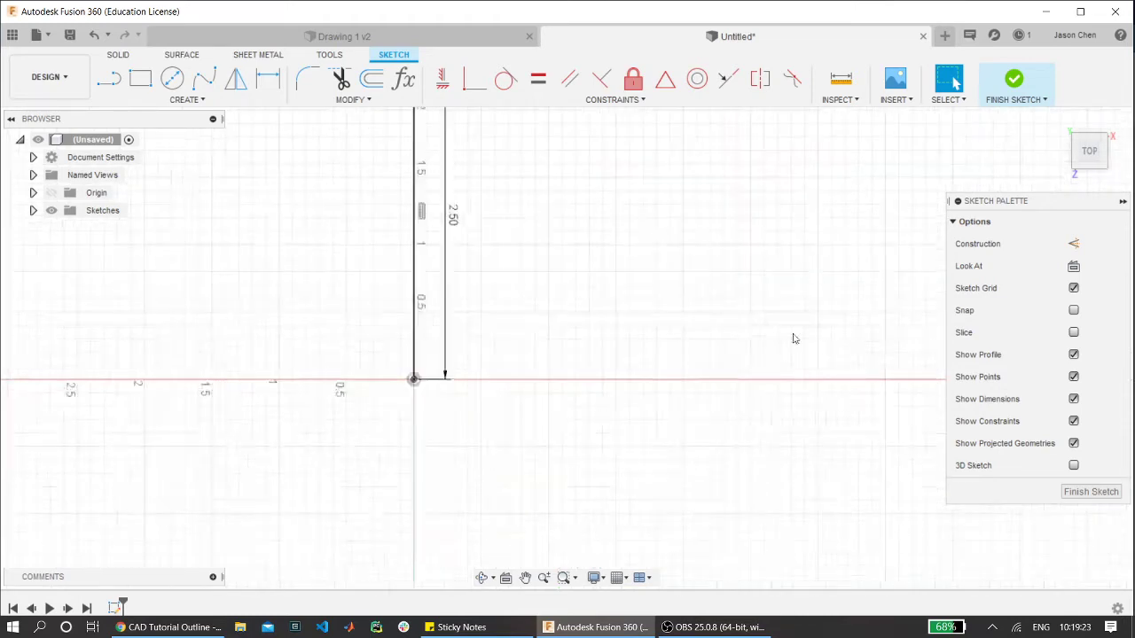
{"action": "scroll", "coordinate": [603, 383], "scroll_direction": "down", "scroll_amount": 3}
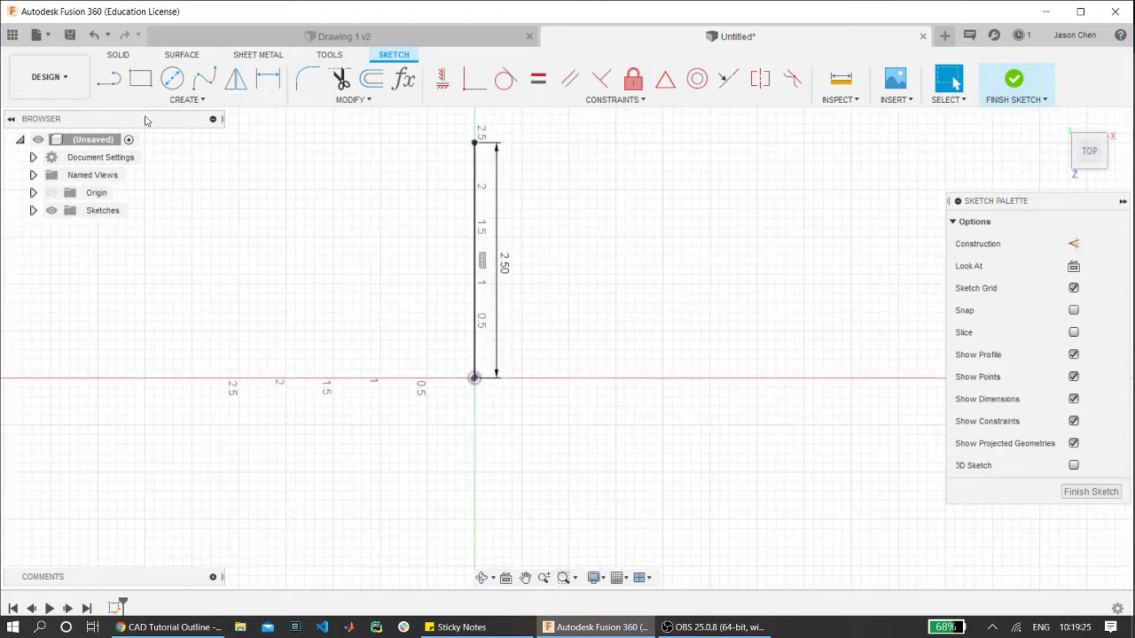
- Draw a 3.5 in line from the origin at 45°, moving the 45.0° dimension near the vertex
{"action": "left_click", "coordinate": [109, 80]}
{"action": "left_click", "coordinate": [475, 379]}
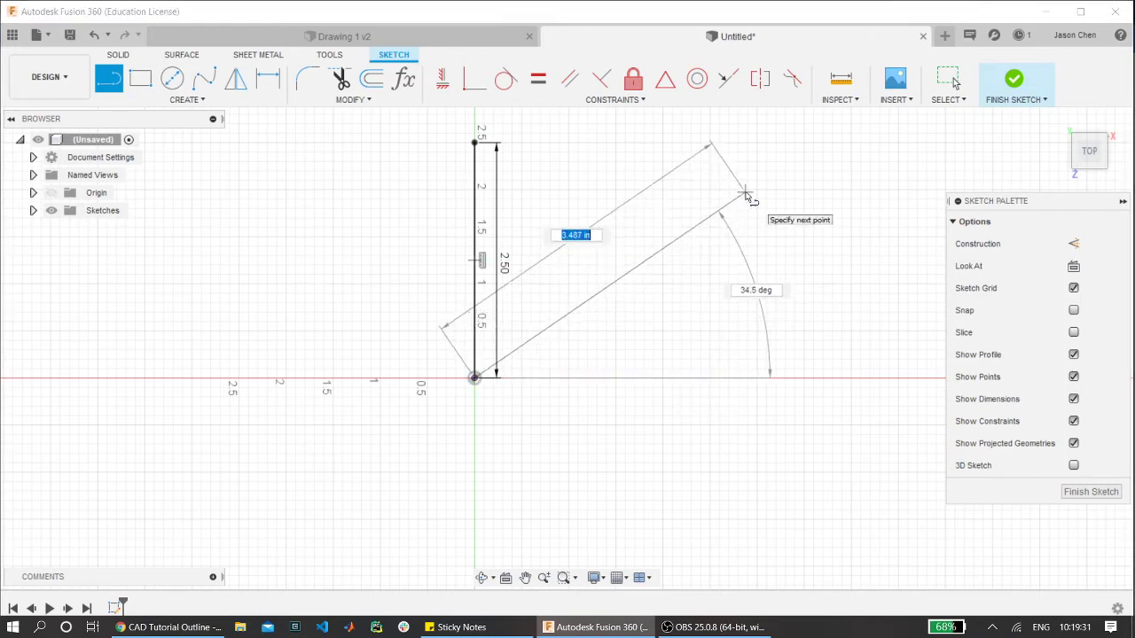
{"action": "type", "text": "3.5"}
{"action": "key", "text": "Tab"}
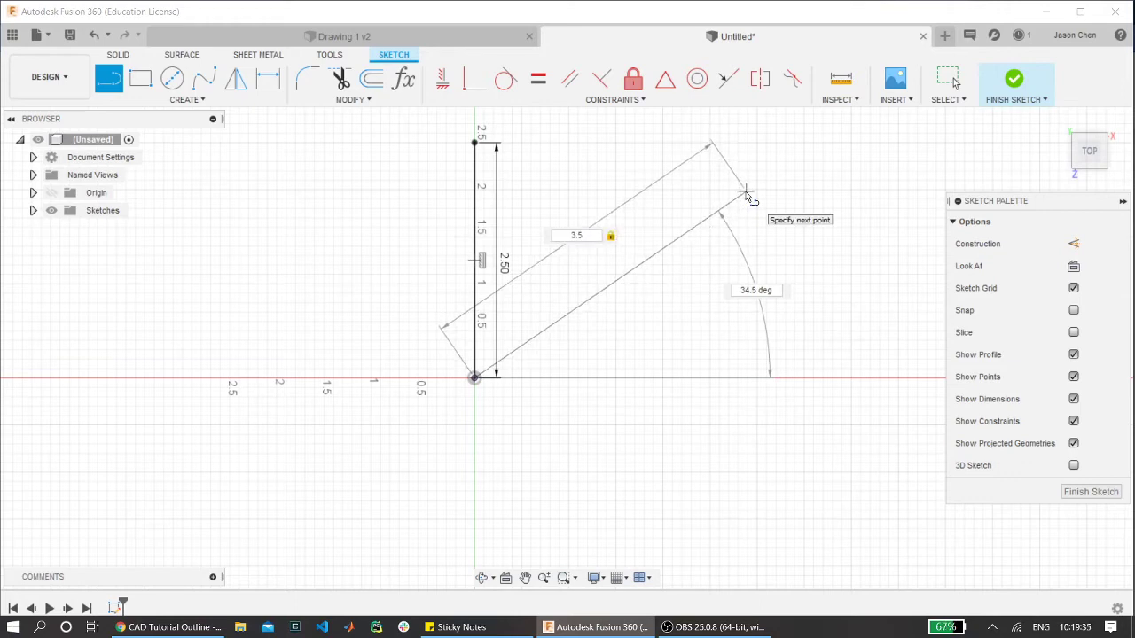
{"action": "key", "text": "Tab"}
{"action": "type", "text": "45"}
{"action": "key", "text": "Tab"}
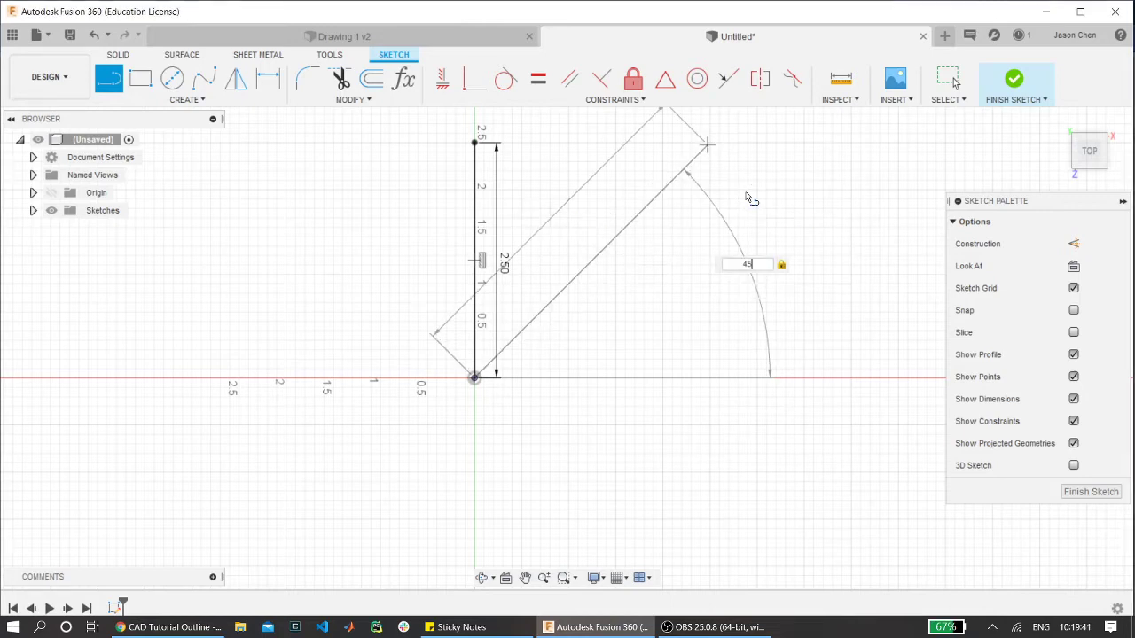
{"action": "key", "text": "Return"}
{"action": "key", "text": "Escape"}
{"action": "left_click_drag", "start_coordinate": [745, 244], "coordinate": [651, 266]}
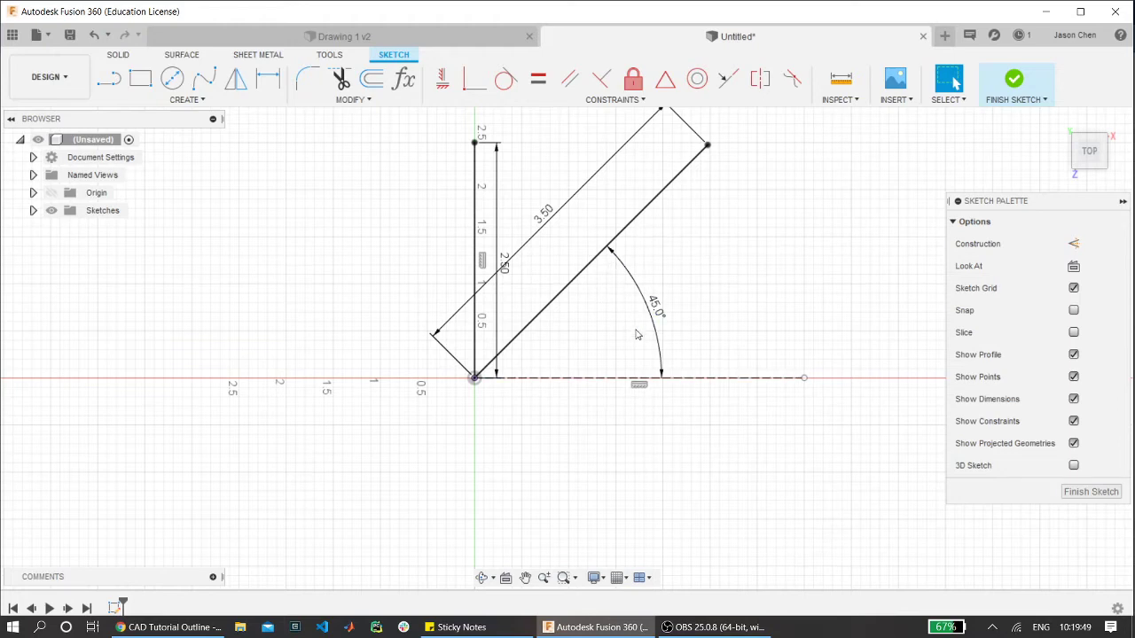
{"action": "left_click", "coordinate": [614, 238]}
{"action": "left_click", "coordinate": [600, 213]}
{"action": "scroll", "coordinate": [642, 391], "scroll_direction": "up", "scroll_amount": 5}
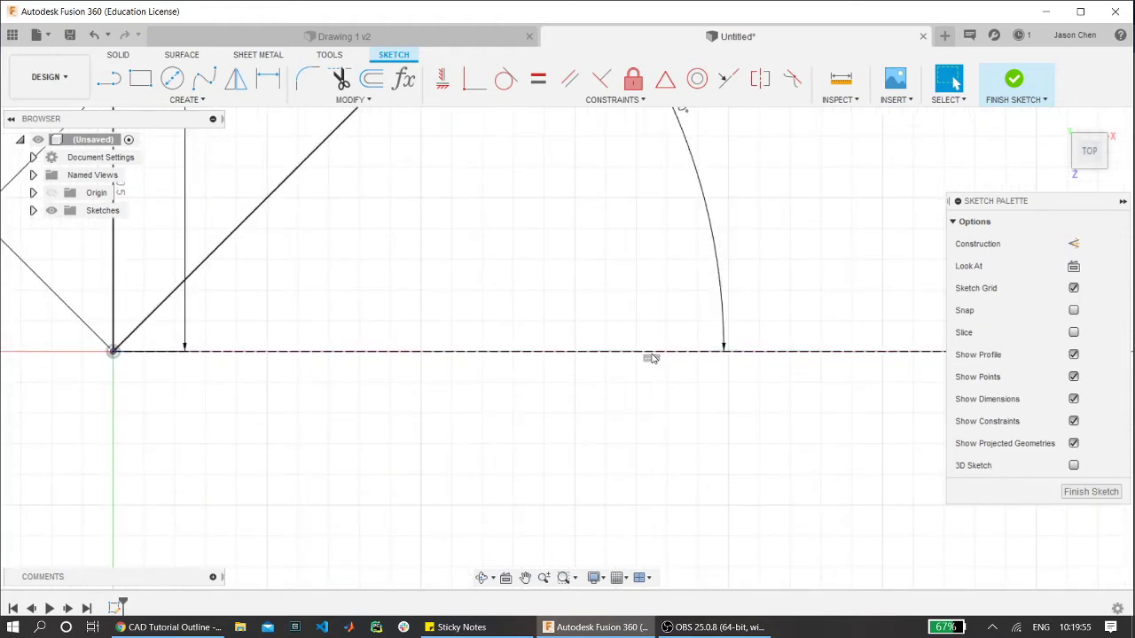
{"action": "left_click", "coordinate": [653, 356]}
{"action": "key", "text": "x"}
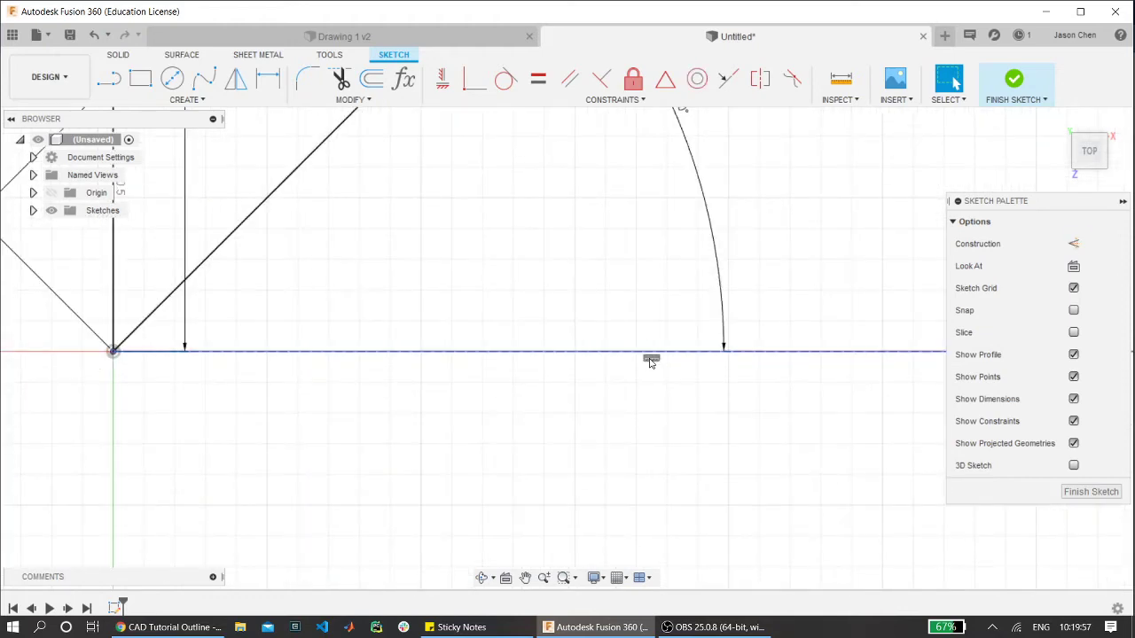
{"action": "left_click", "coordinate": [651, 360]}
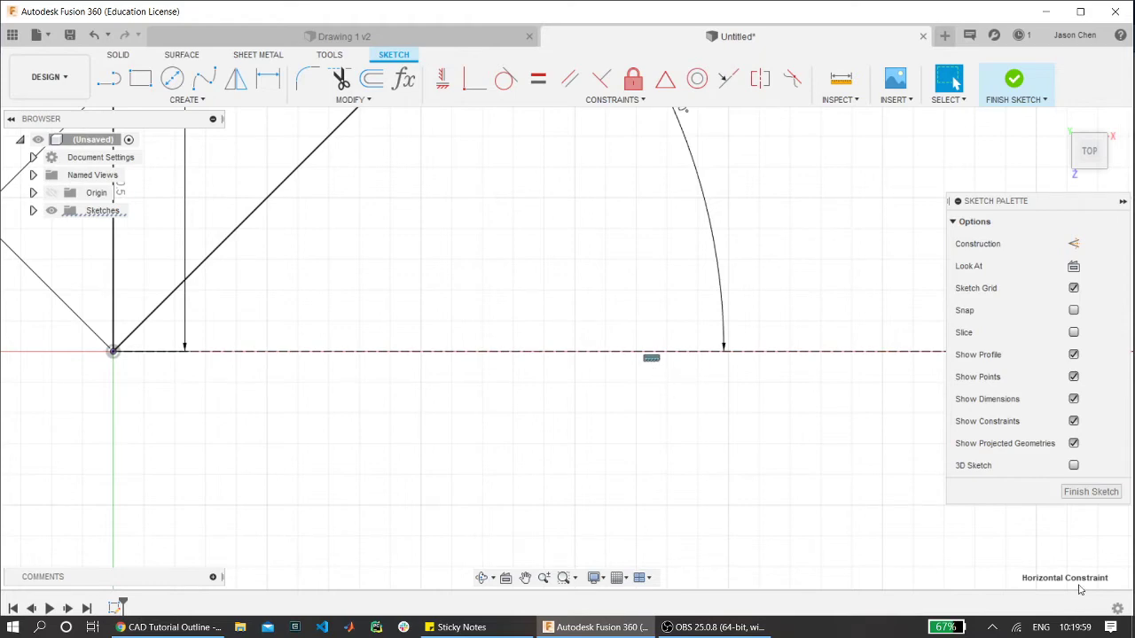
{"action": "scroll", "coordinate": [483, 293], "scroll_direction": "down", "scroll_amount": 3}
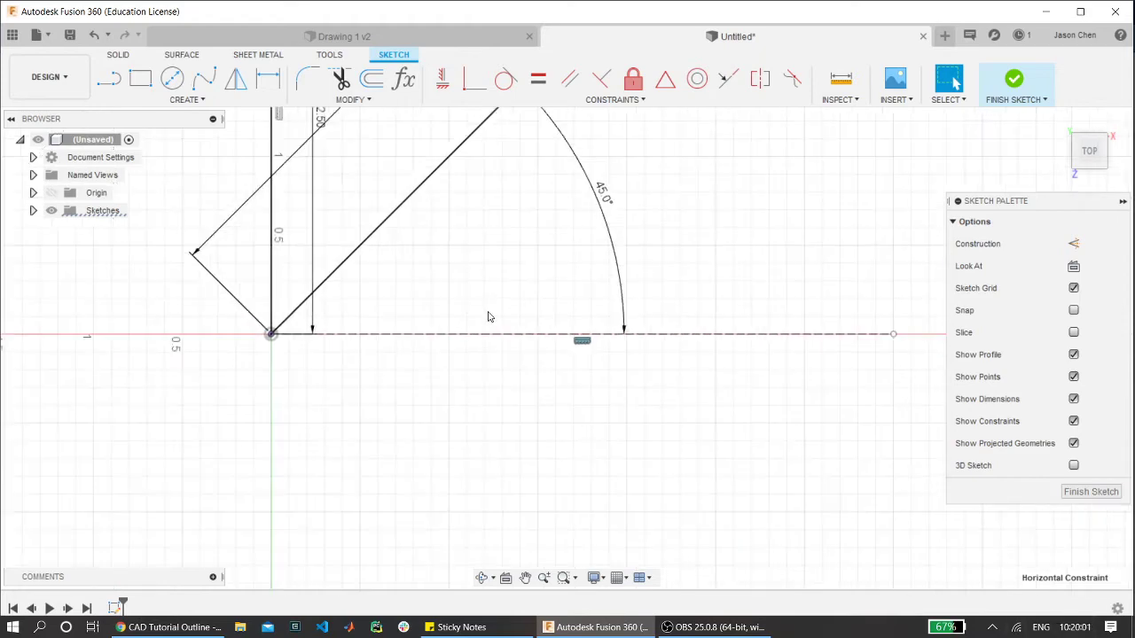
{"action": "scroll", "coordinate": [545, 434], "scroll_direction": "down", "scroll_amount": 3}
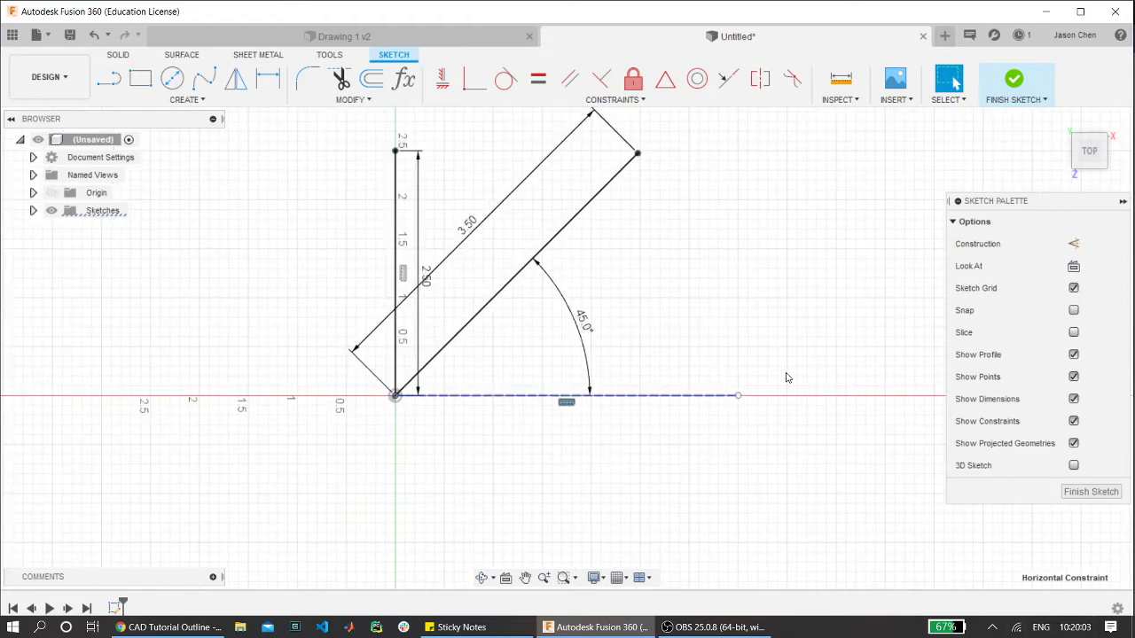
{"action": "scroll", "coordinate": [788, 378], "scroll_direction": "up", "scroll_amount": 1}
{"action": "scroll", "coordinate": [735, 393], "scroll_direction": "up", "scroll_amount": 1}
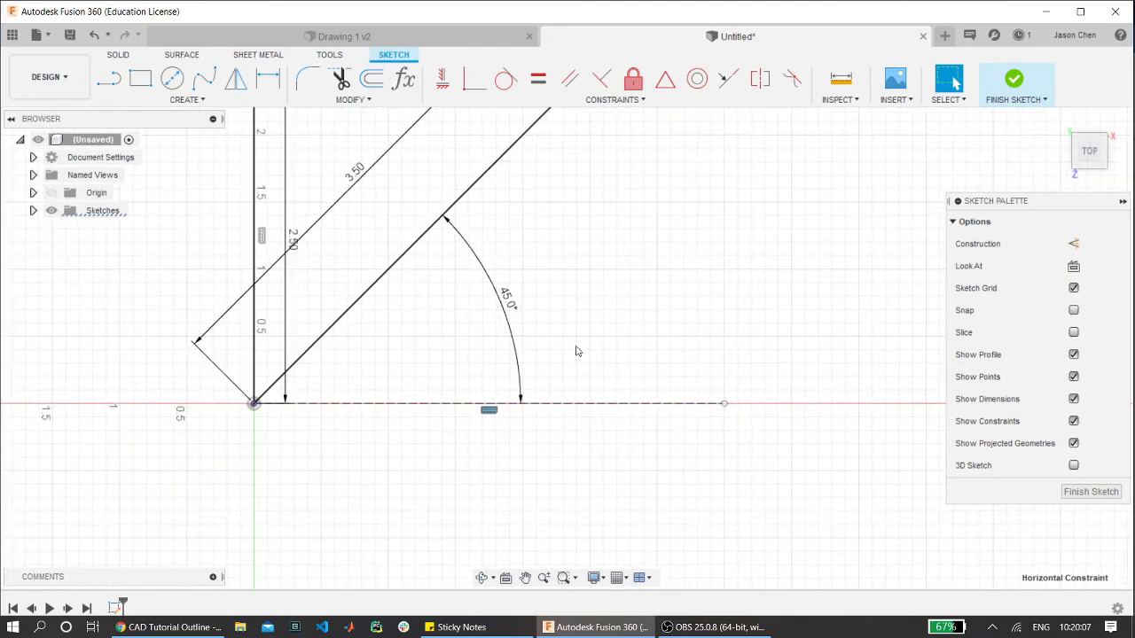
{"action": "scroll", "coordinate": [576, 351], "scroll_direction": "down", "scroll_amount": 2}
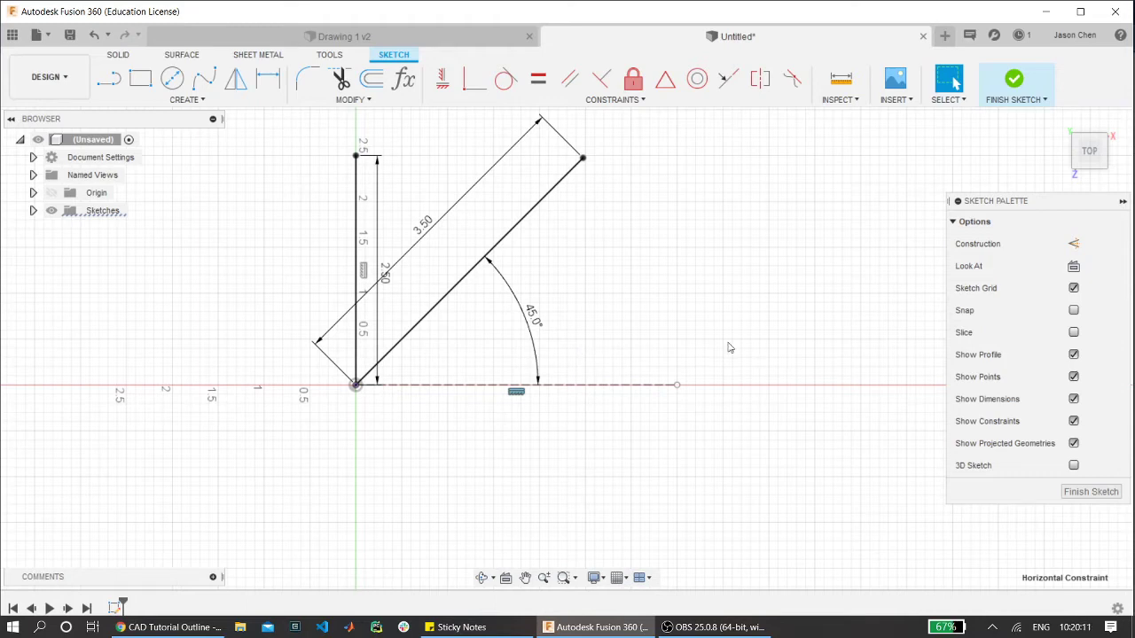
{"action": "scroll", "coordinate": [413, 399], "scroll_direction": "up", "scroll_amount": 2}
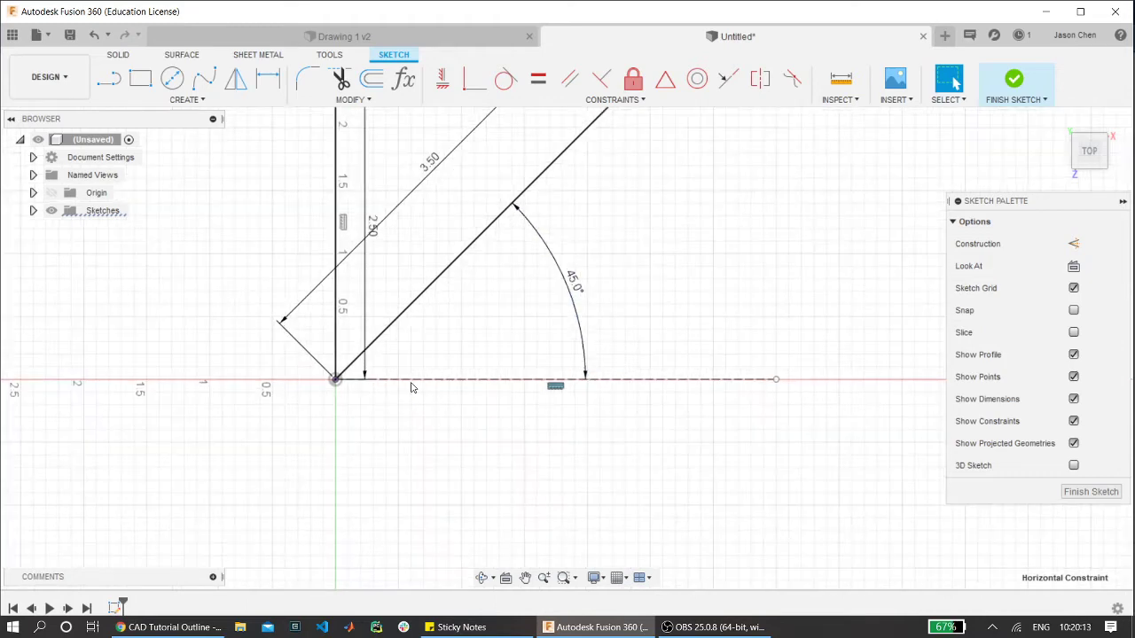
{"action": "left_click", "coordinate": [415, 381]}
{"action": "left_click", "coordinate": [685, 332]}
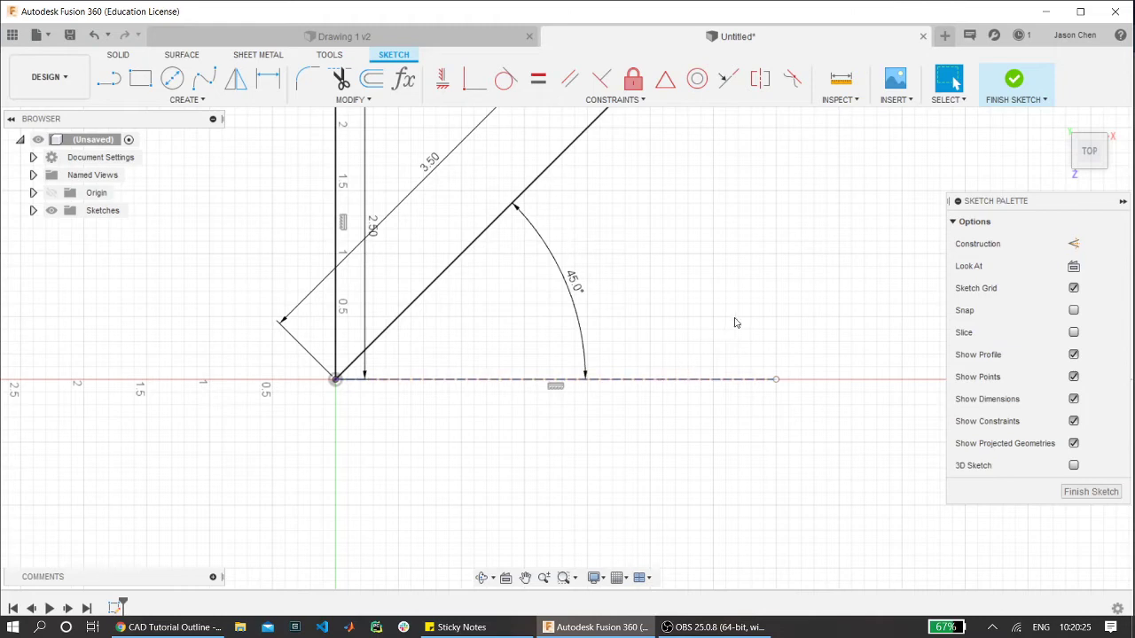
{"action": "left_click", "coordinate": [671, 384]}
{"action": "left_click", "coordinate": [677, 311]}
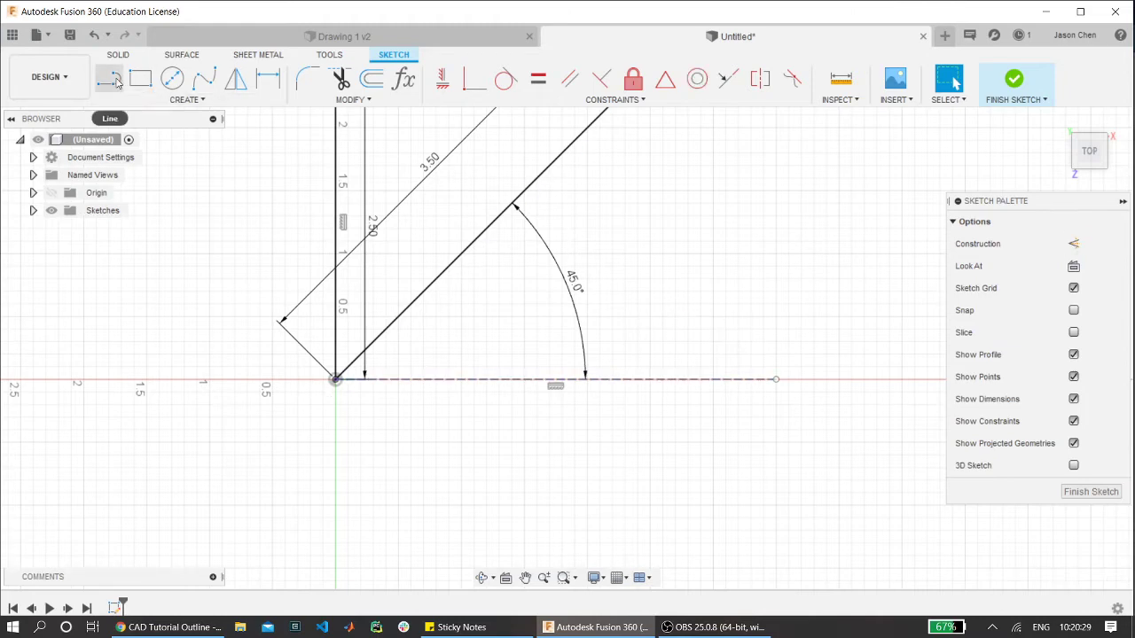
- Draw a 1.5 in line down from the origin and convert it to construction geometry
{"action": "scroll", "coordinate": [654, 532], "scroll_direction": "down", "scroll_amount": 5}
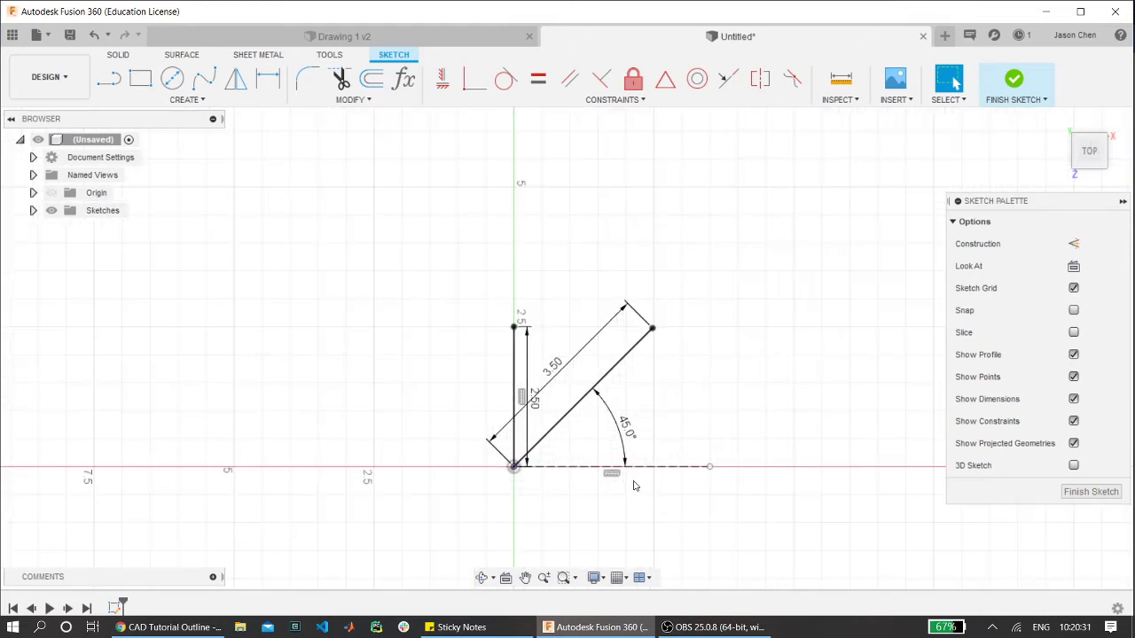
{"action": "scroll", "coordinate": [623, 470], "scroll_direction": "up", "scroll_amount": 4}
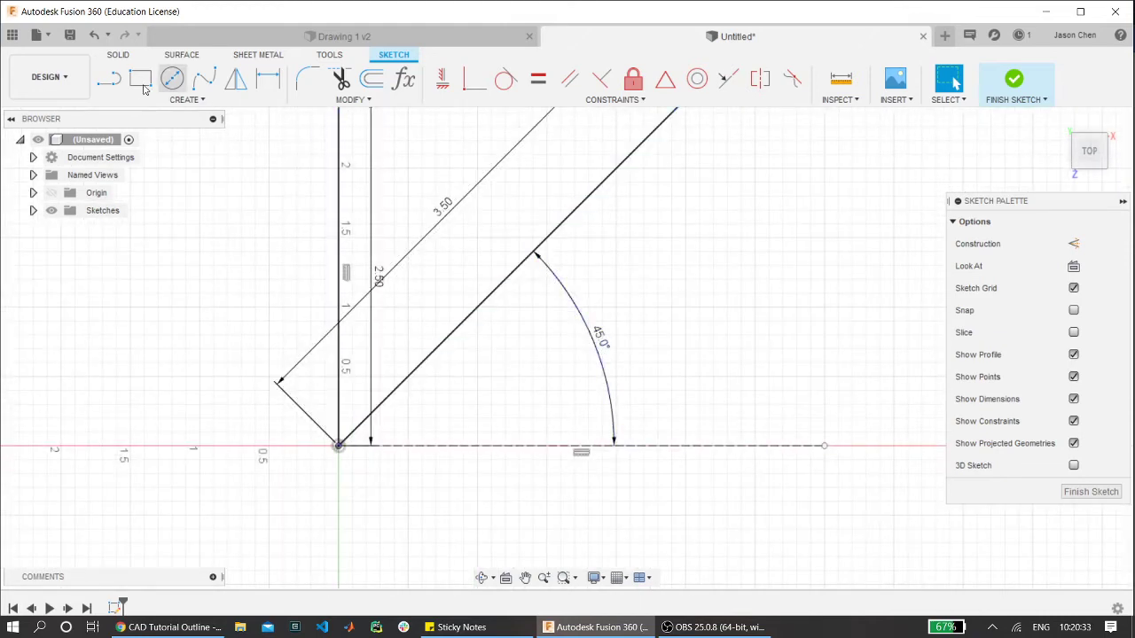
{"action": "left_click", "coordinate": [109, 78]}
{"action": "scroll", "coordinate": [459, 173], "scroll_direction": "down", "scroll_amount": 2}
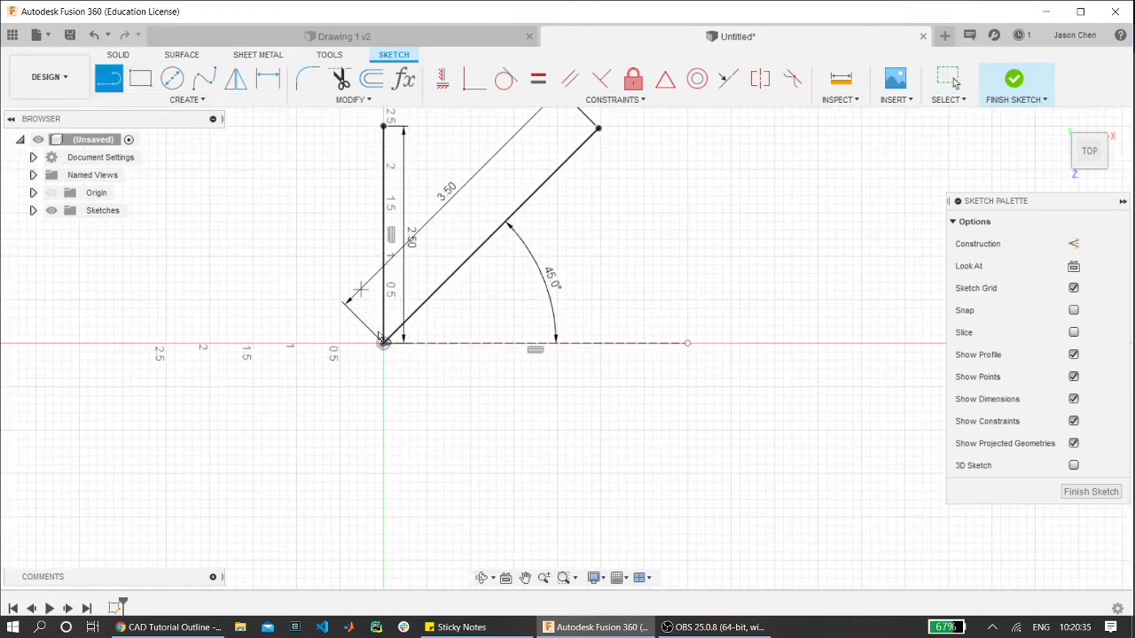
{"action": "left_click", "coordinate": [384, 344]}
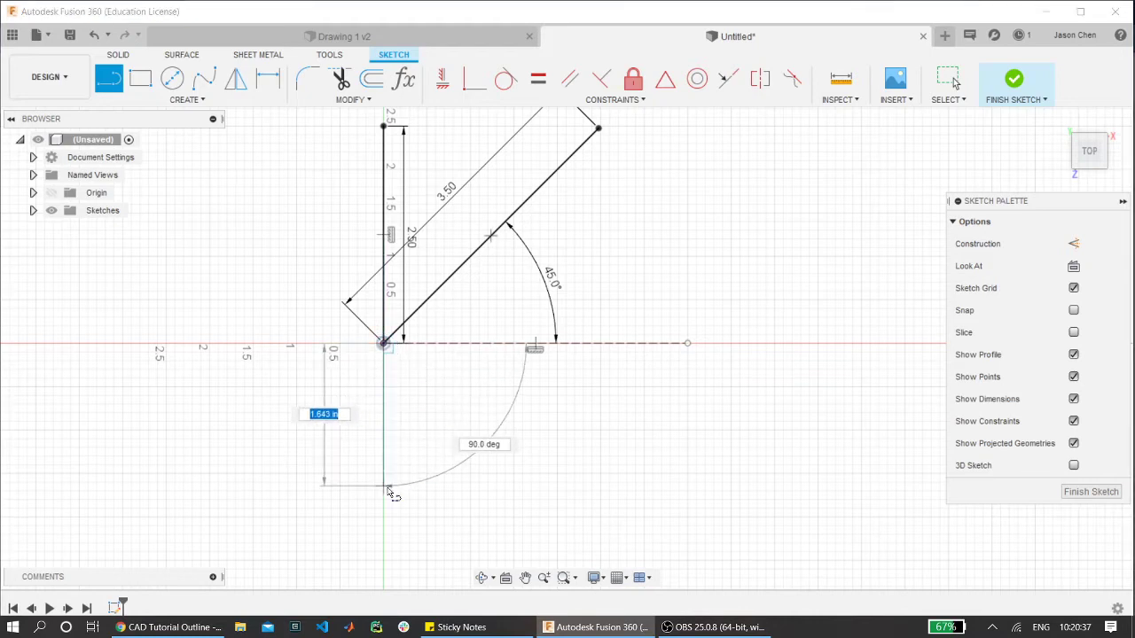
{"action": "type", "text": "1.5"}
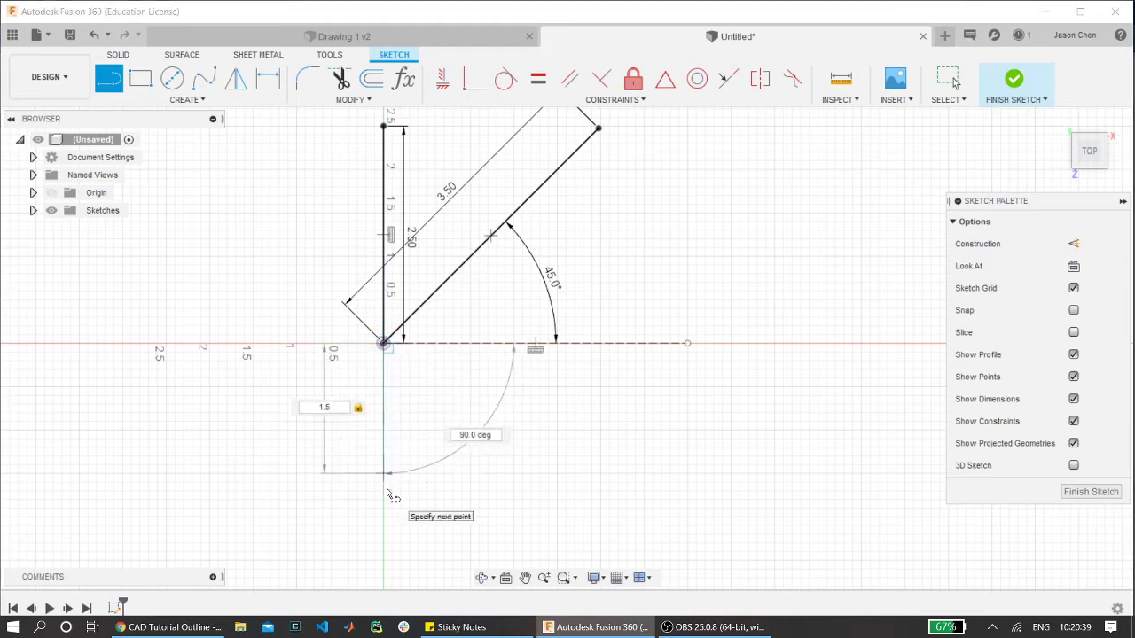
{"action": "key", "text": "Return"}
{"action": "key", "text": "Escape"}
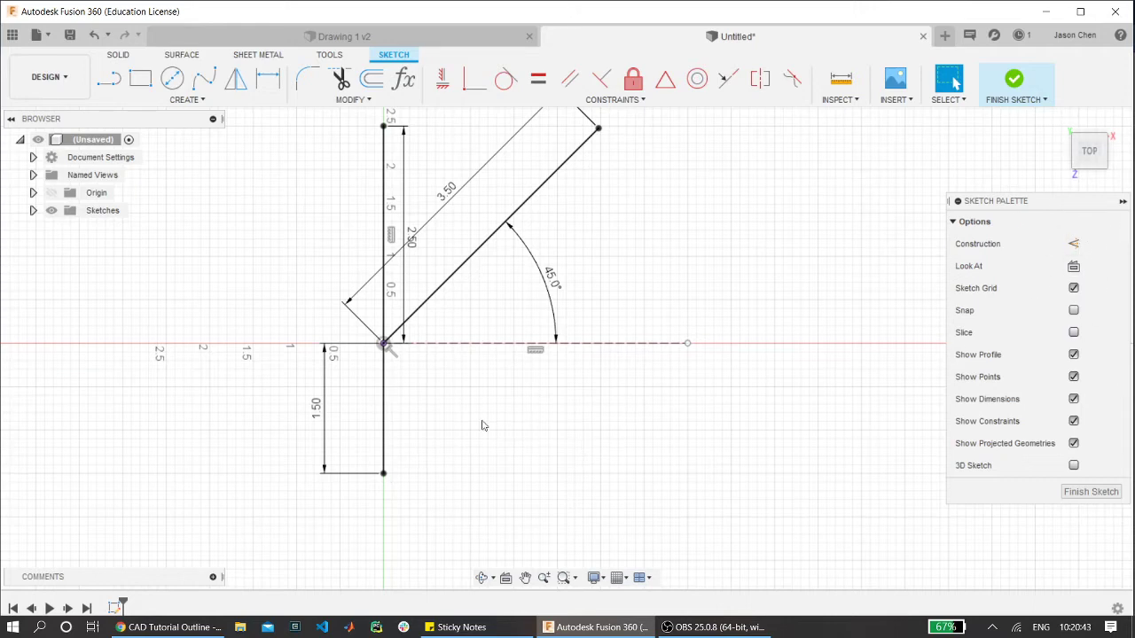
{"action": "left_click", "coordinate": [385, 413]}
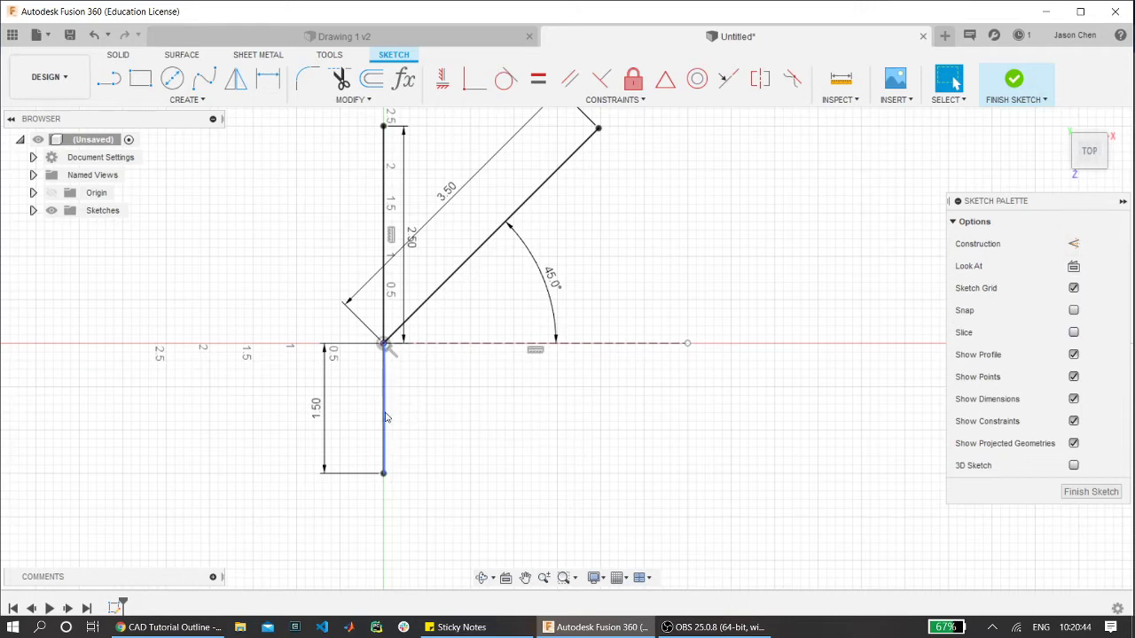
{"action": "left_click", "coordinate": [1073, 244]}
- With construction mode on, draw a second 1.2 in construction line from the origin
{"action": "scroll", "coordinate": [377, 410], "scroll_direction": "up", "scroll_amount": 4}
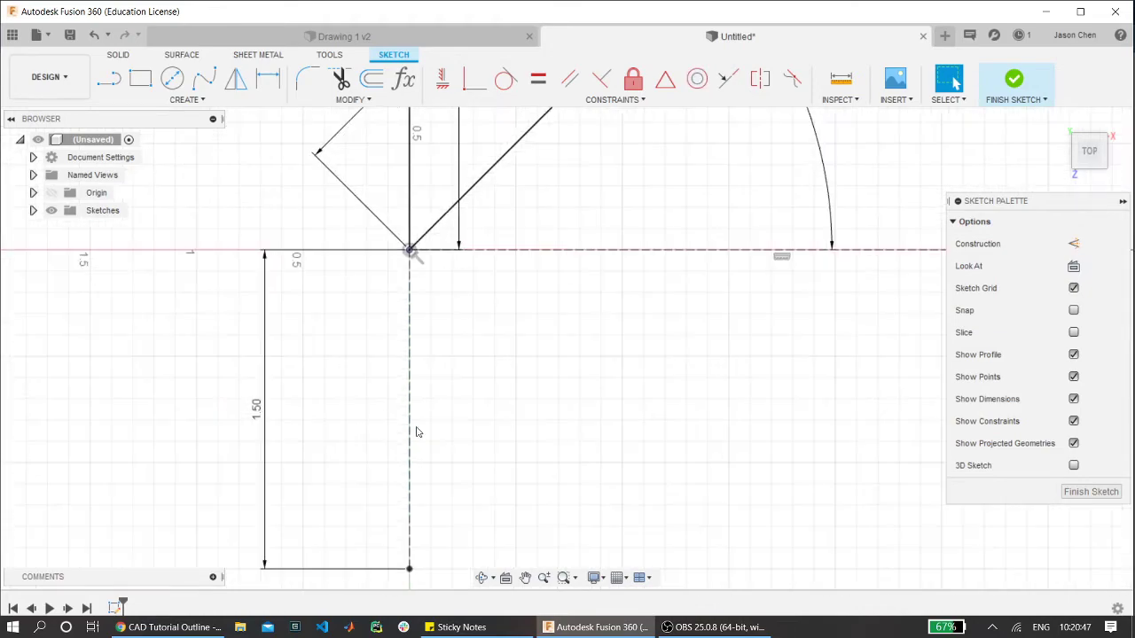
{"action": "scroll", "coordinate": [417, 432], "scroll_direction": "up", "scroll_amount": 2}
{"action": "scroll", "coordinate": [415, 428], "scroll_direction": "down", "scroll_amount": 5}
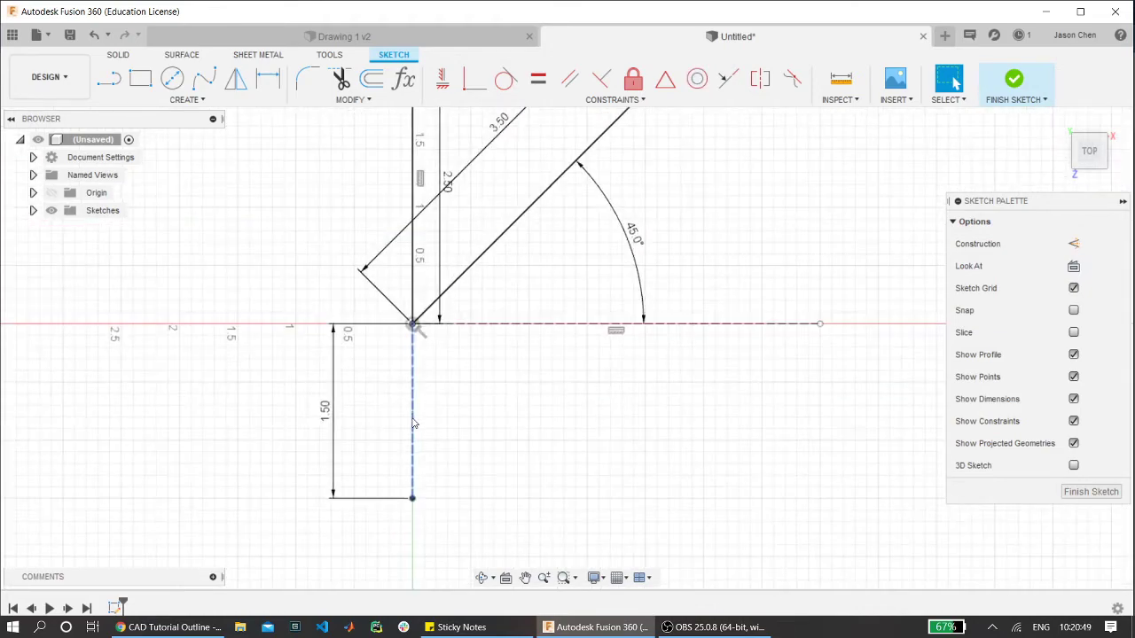
{"action": "left_click", "coordinate": [1073, 244]}
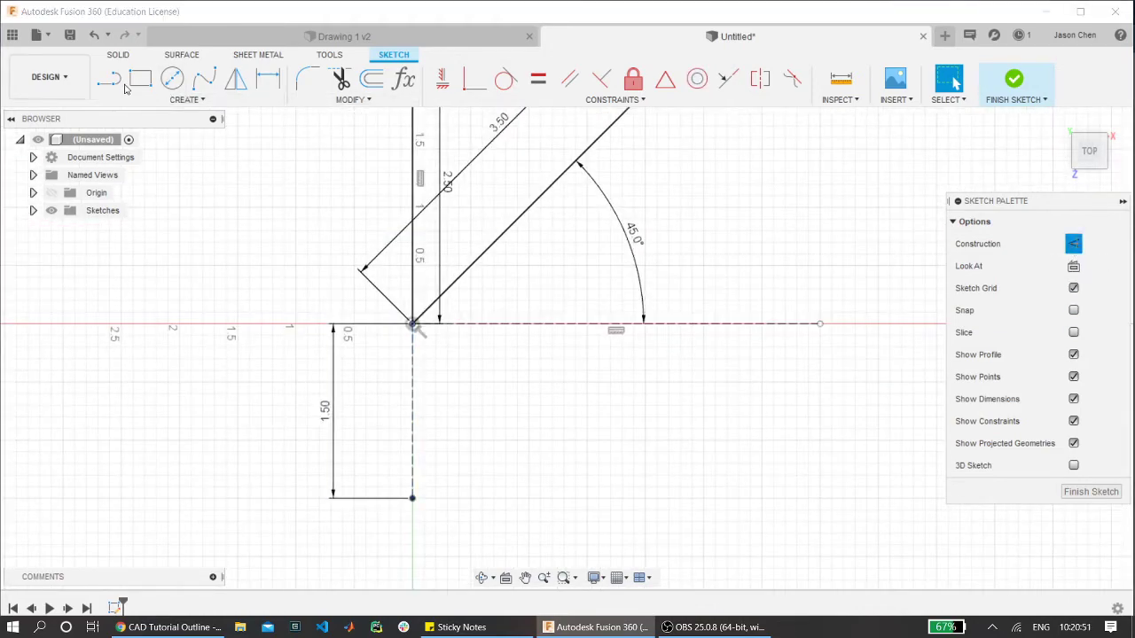
{"action": "left_click", "coordinate": [109, 79]}
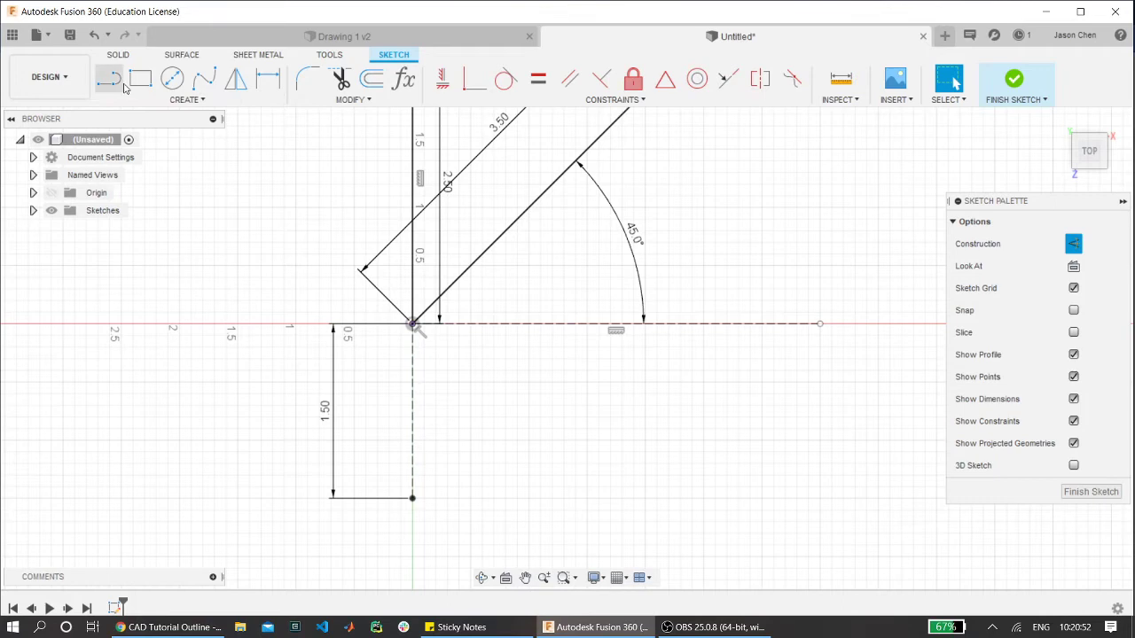
{"action": "left_click", "coordinate": [412, 325]}
{"action": "type", "text": "1.5"}
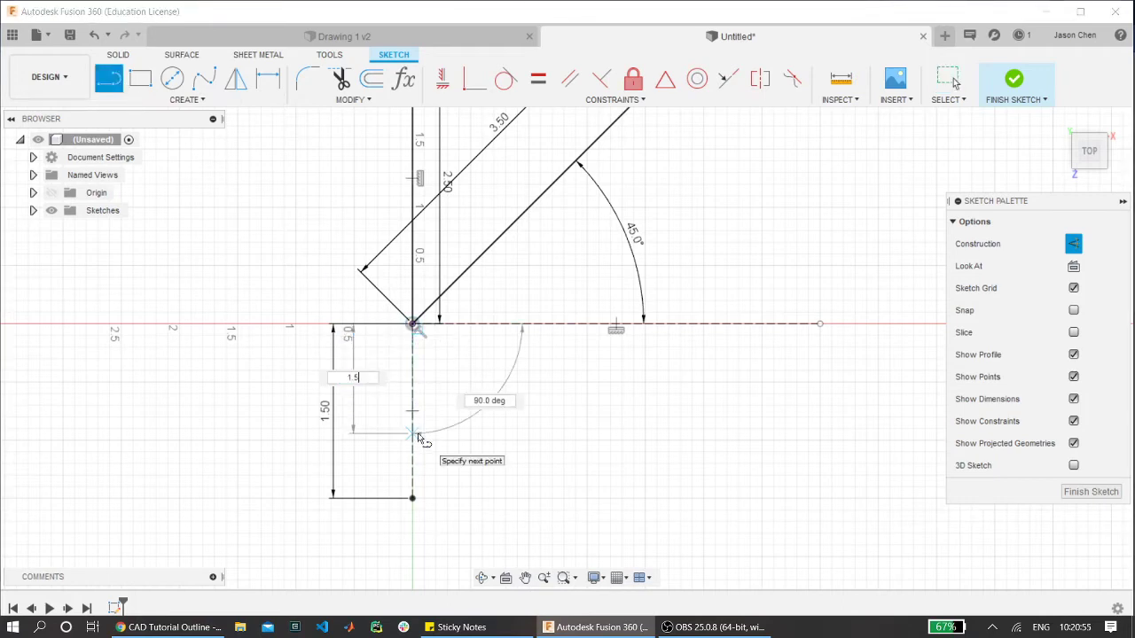
{"action": "key", "text": "Tab"}
{"action": "type", "text": "."}
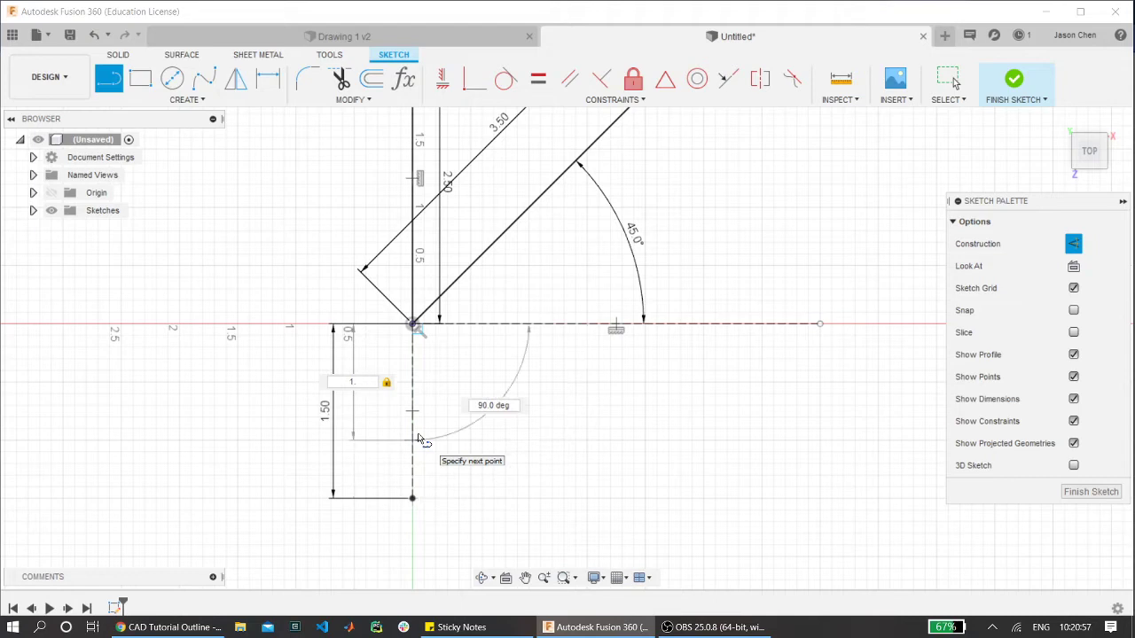
{"action": "type", "text": "2"}
{"action": "key", "text": "Return"}
{"action": "key", "text": "Escape"}
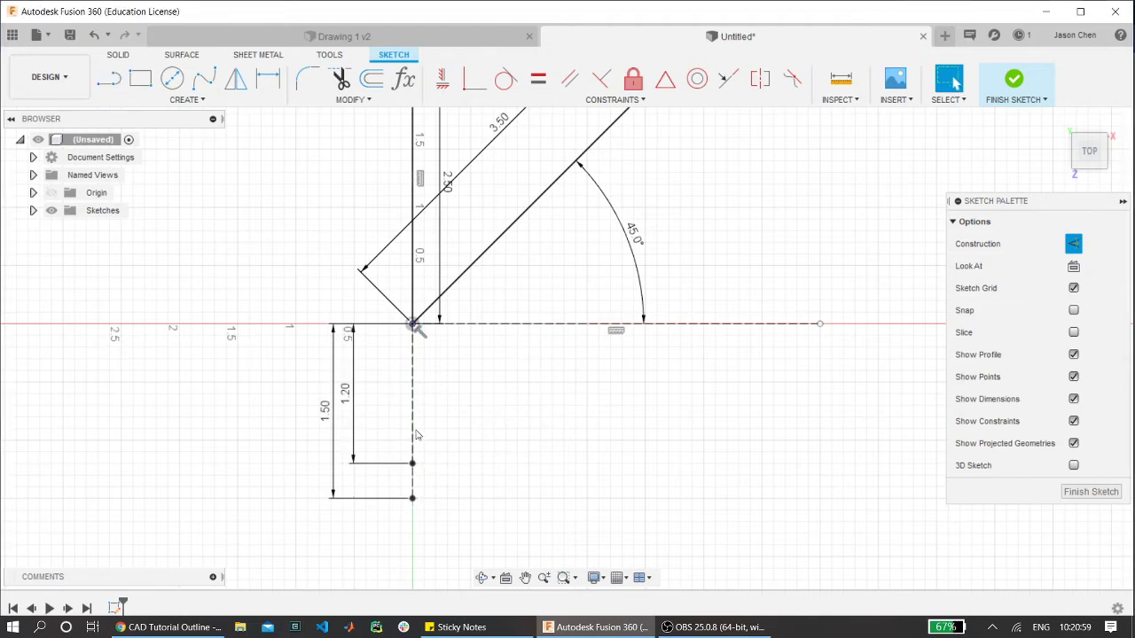
{"action": "scroll", "coordinate": [417, 434], "scroll_direction": "up", "scroll_amount": 2}
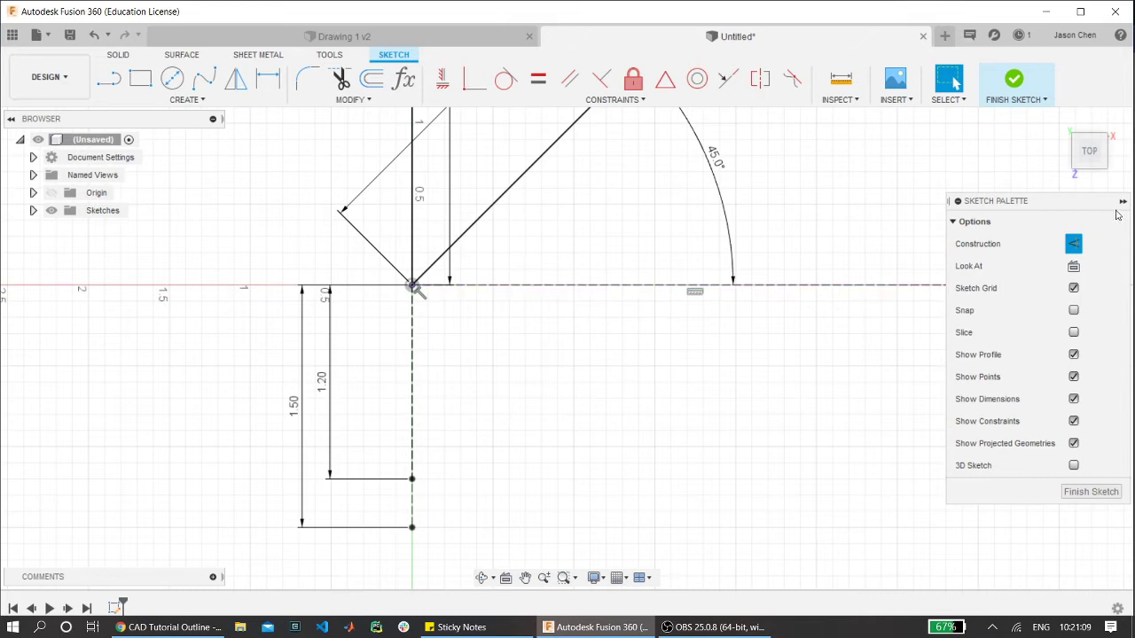
- Toggle the Sketch Palette's Construction option off and deselect the 1.50 construction line
{"action": "left_click", "coordinate": [1074, 244]}
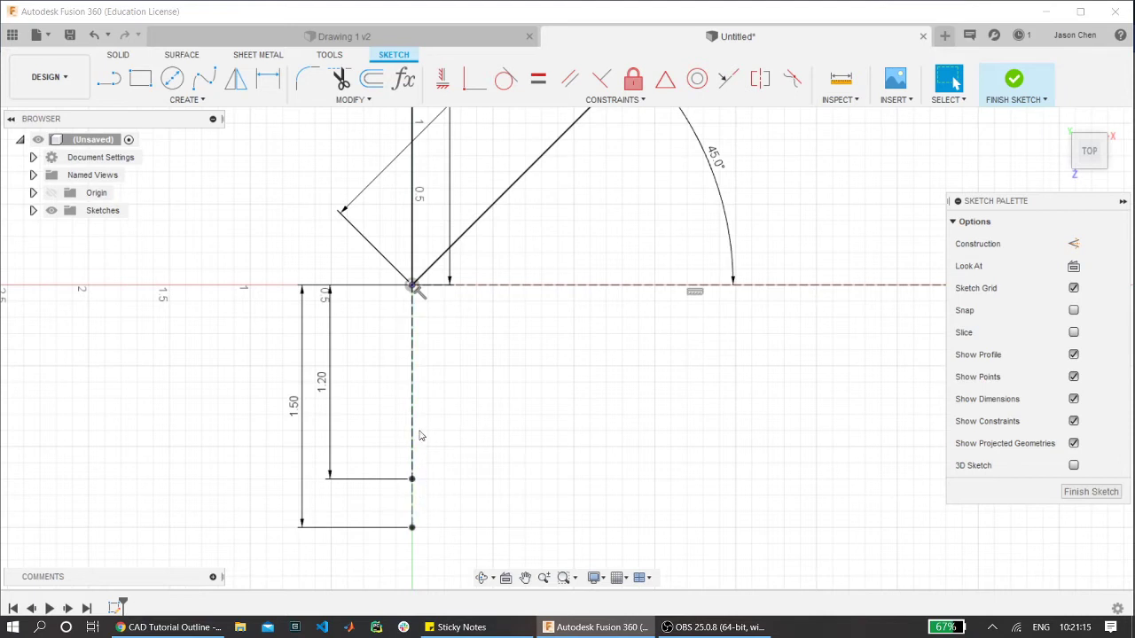
{"action": "scroll", "coordinate": [429, 486], "scroll_direction": "down", "scroll_amount": 2}
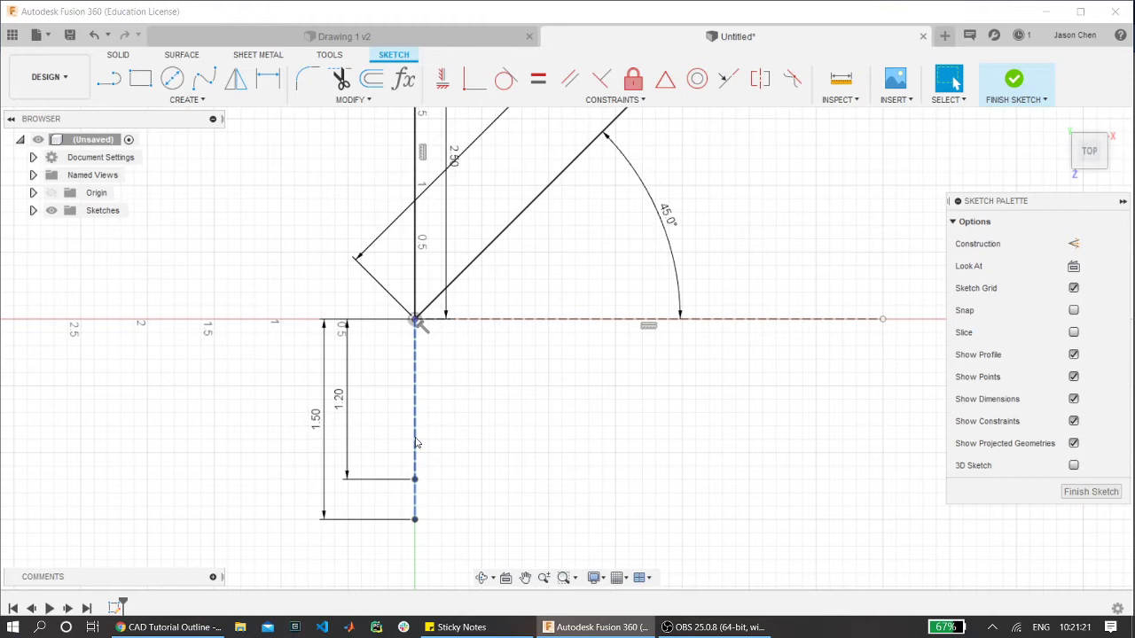
{"action": "left_click", "coordinate": [417, 443]}
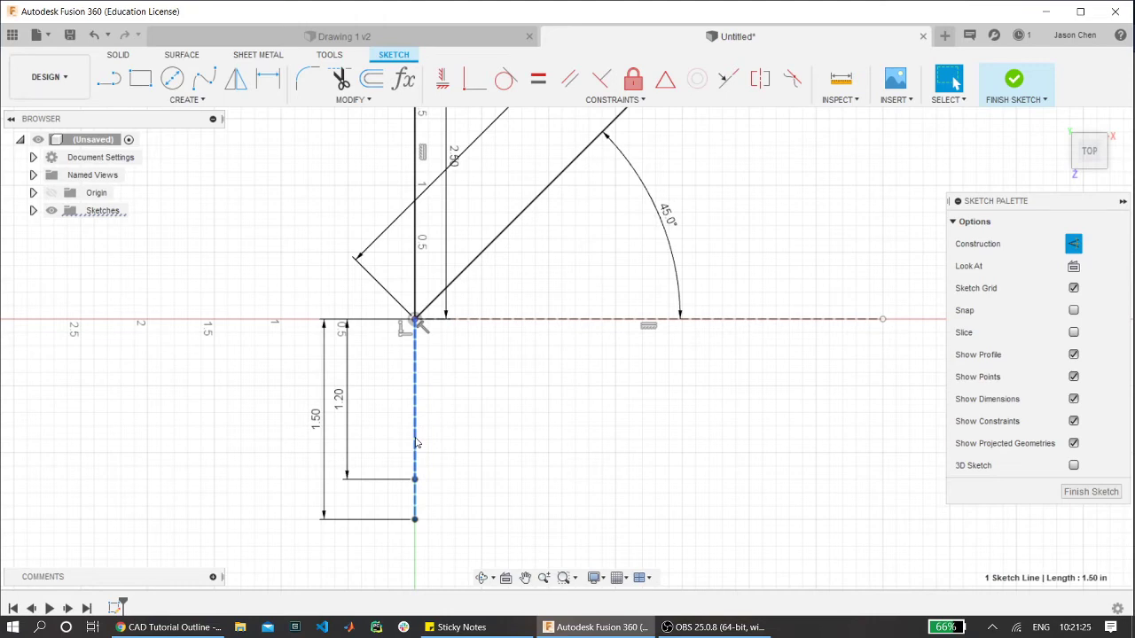
{"action": "left_click", "coordinate": [441, 436]}
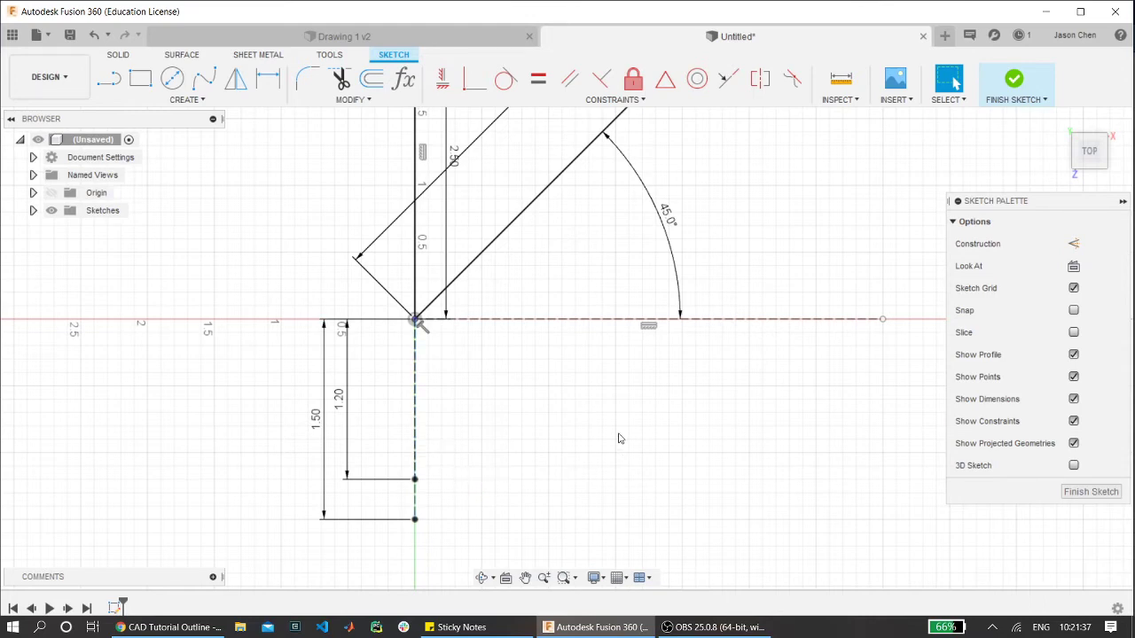
{"action": "scroll", "coordinate": [616, 427], "scroll_direction": "down", "scroll_amount": 3}
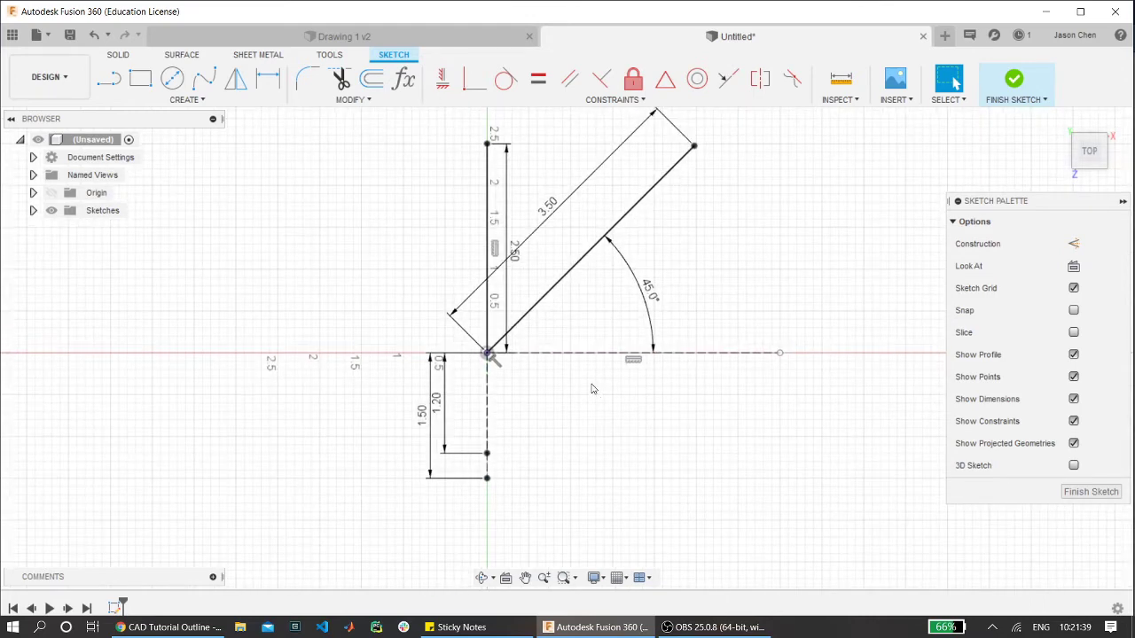
{"action": "left_click", "coordinate": [151, 83]}
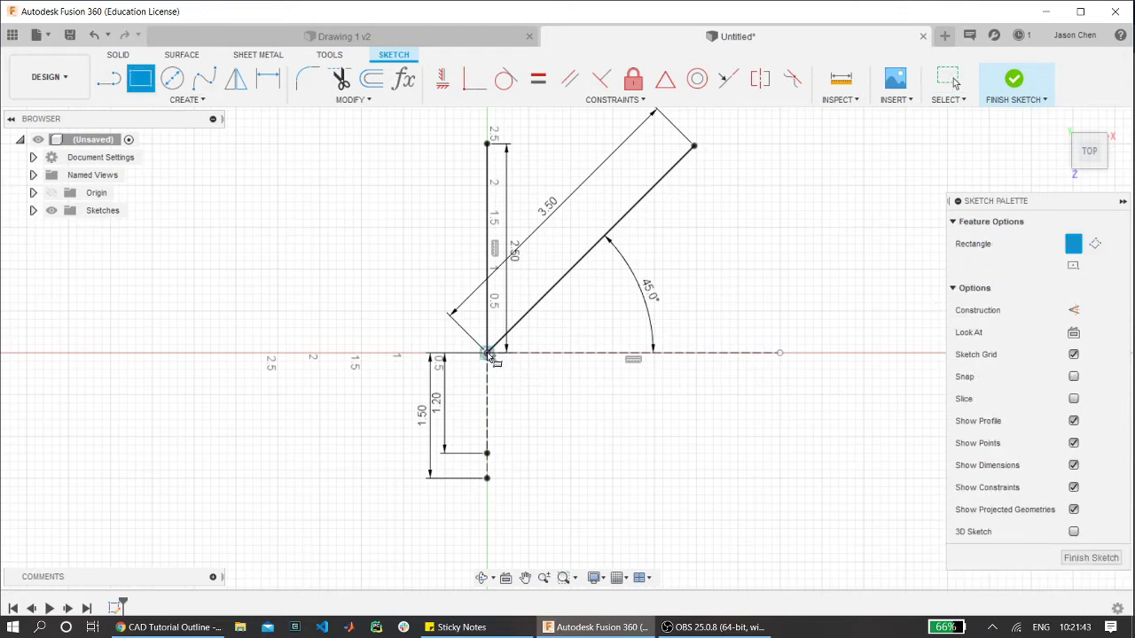
{"action": "left_click", "coordinate": [486, 352]}
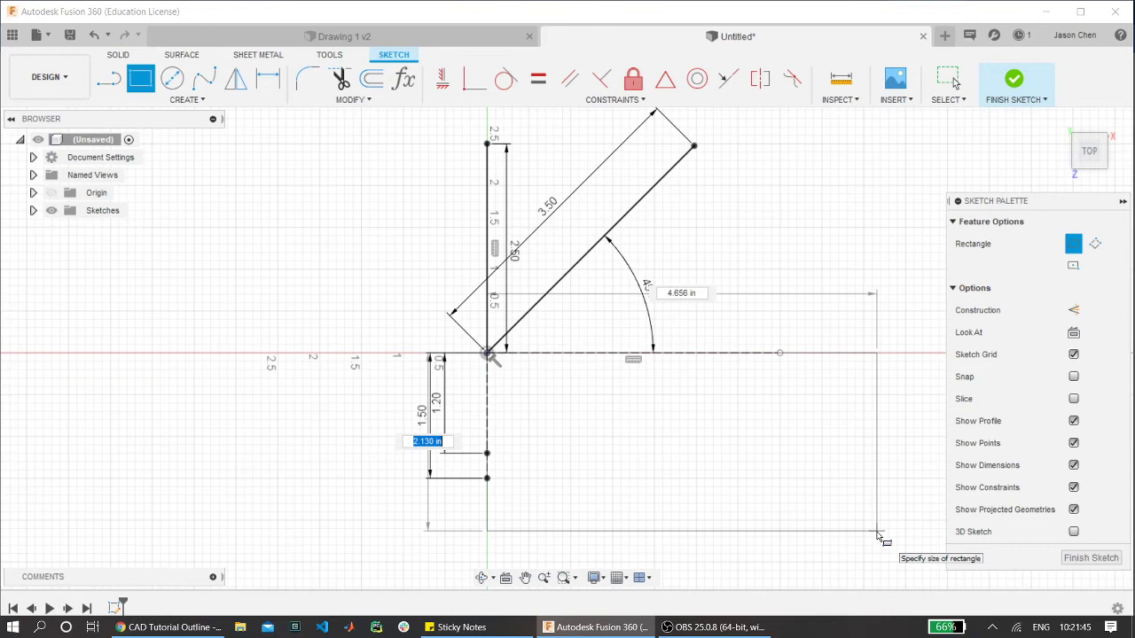
{"action": "type", "text": "2.5"}
{"action": "key", "text": "Tab"}
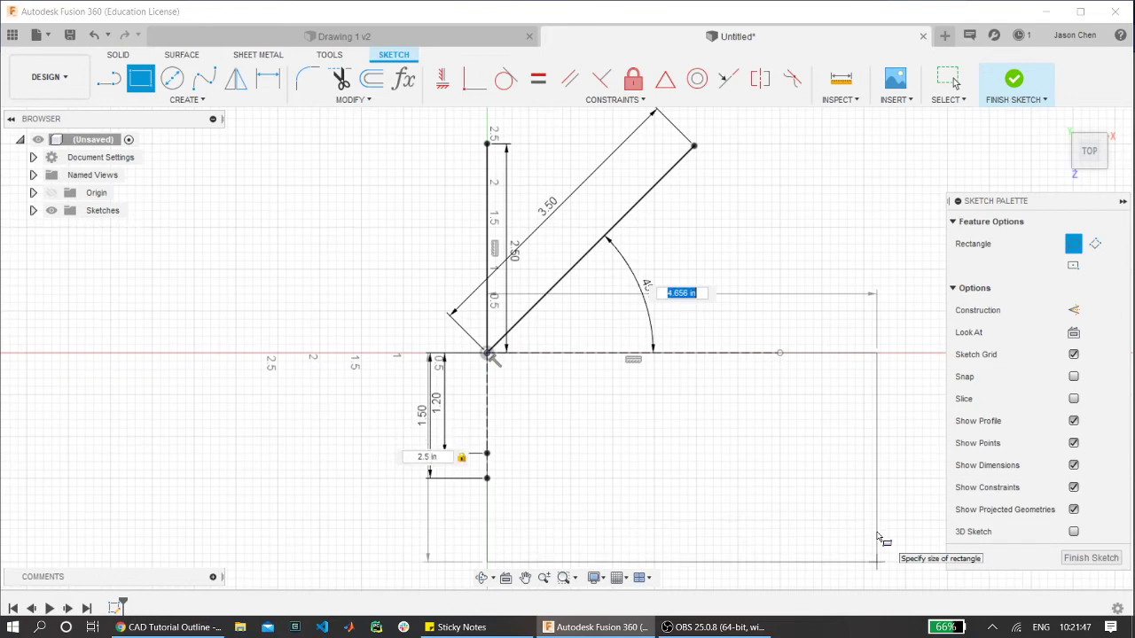
{"action": "type", "text": "5"}
{"action": "key", "text": "Return"}
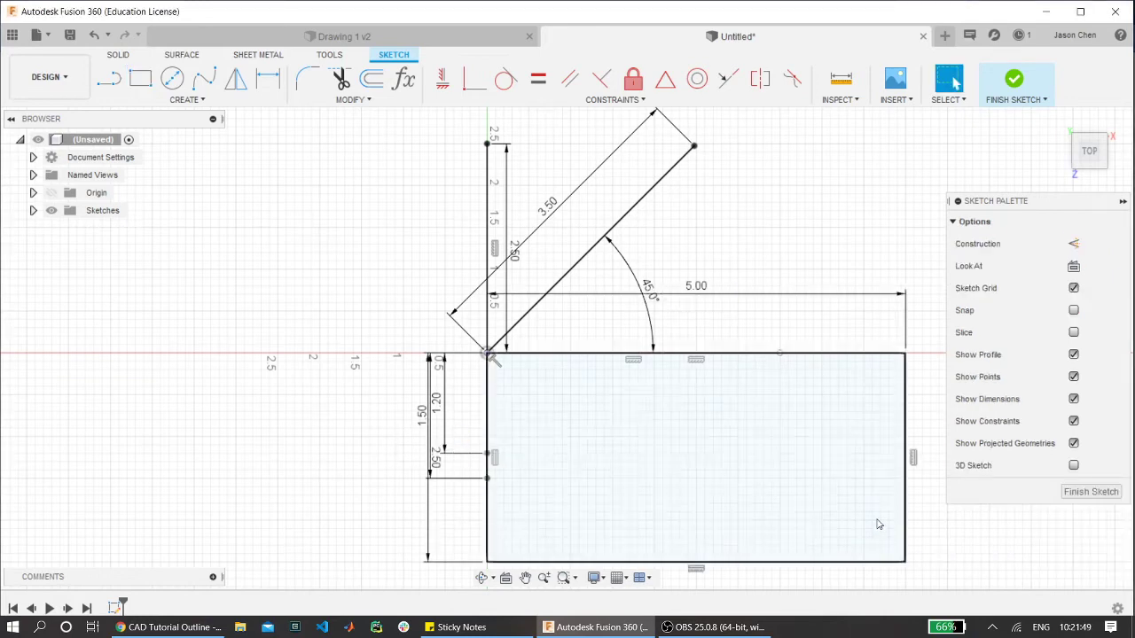
{"action": "scroll", "coordinate": [472, 294], "scroll_direction": "down", "scroll_amount": 3}
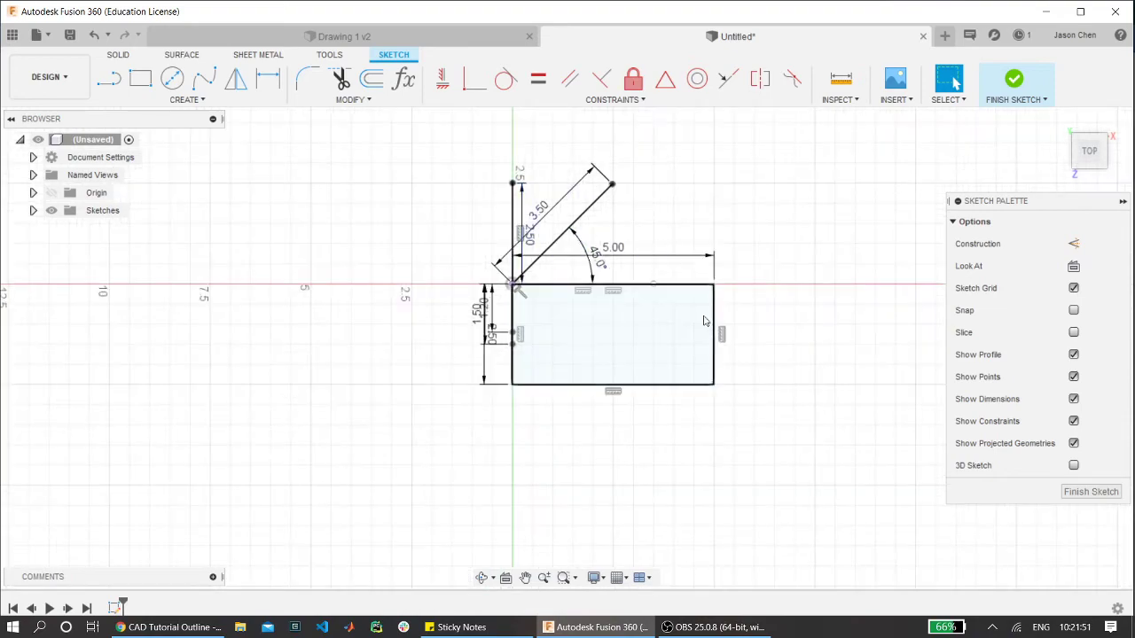
{"action": "scroll", "coordinate": [696, 341], "scroll_direction": "up", "scroll_amount": 2}
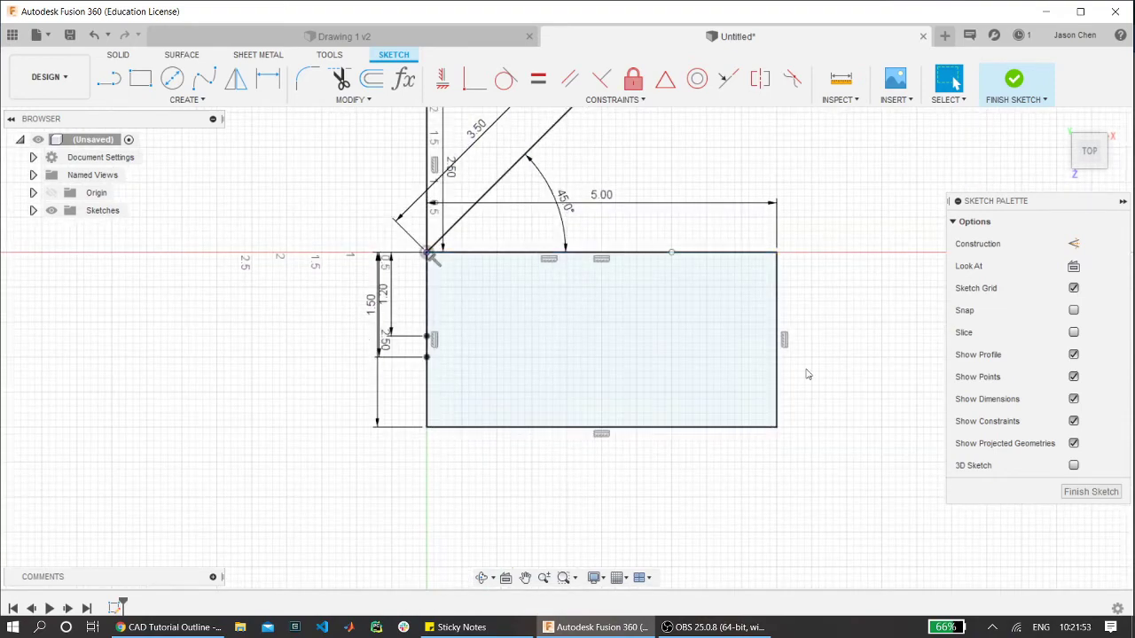
{"action": "scroll", "coordinate": [610, 355], "scroll_direction": "up", "scroll_amount": 2}
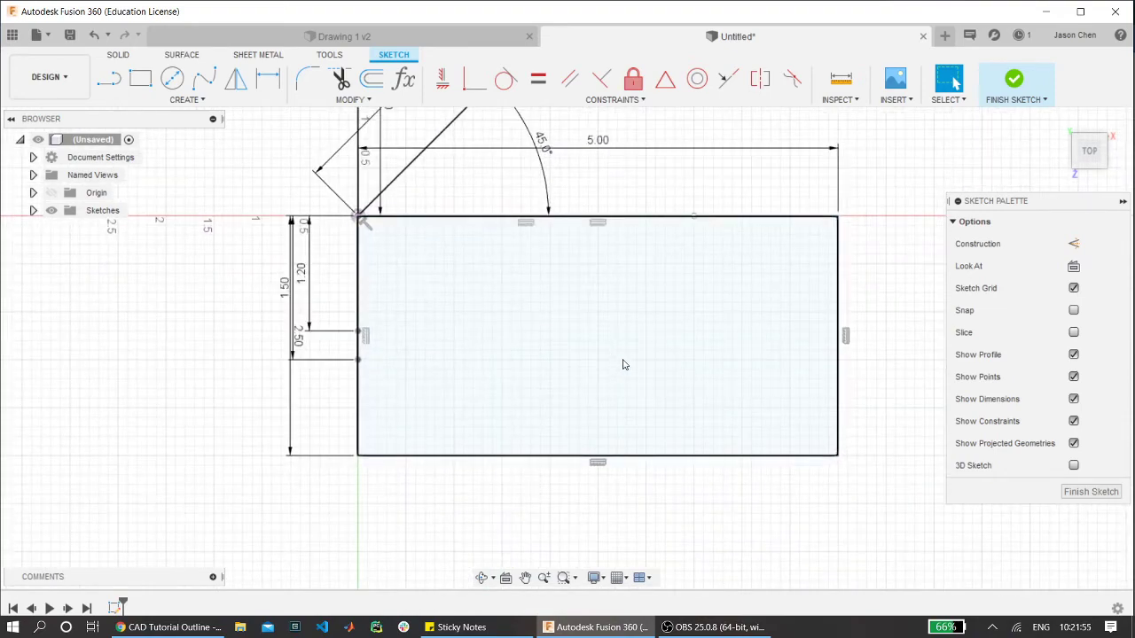
{"action": "scroll", "coordinate": [623, 364], "scroll_direction": "up", "scroll_amount": 2}
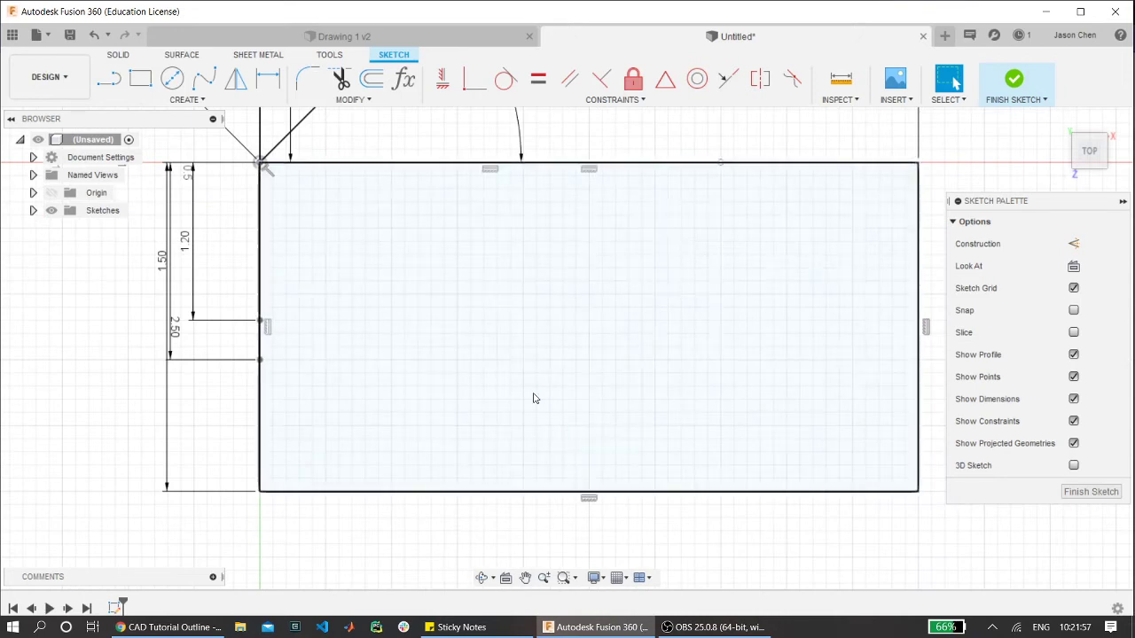
{"action": "left_click", "coordinate": [533, 403]}
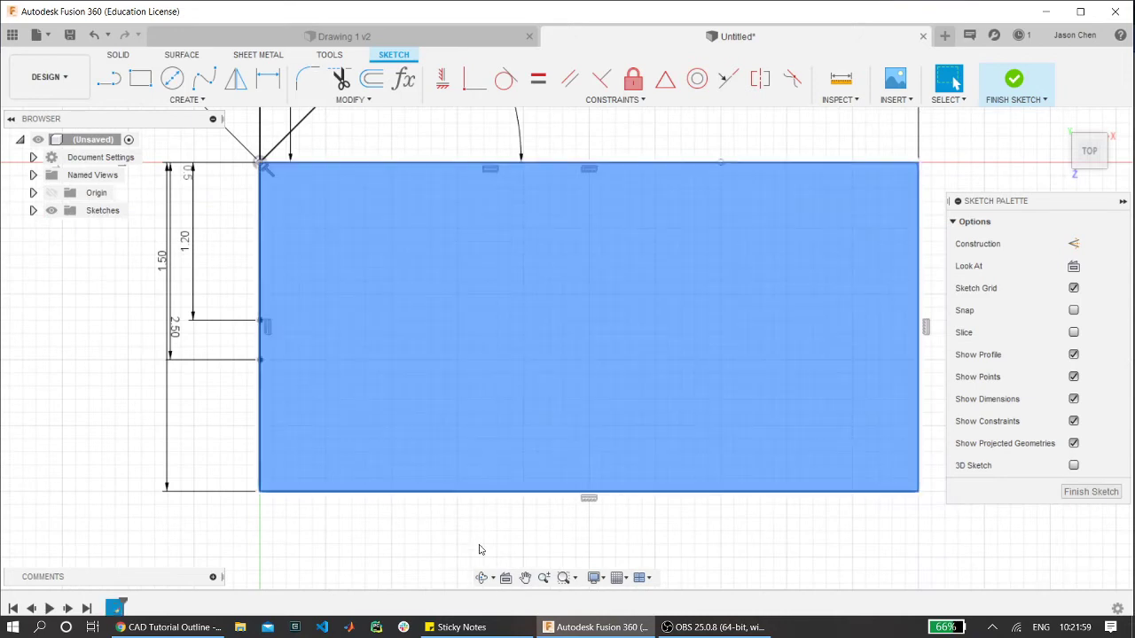
{"action": "left_click", "coordinate": [482, 547]}
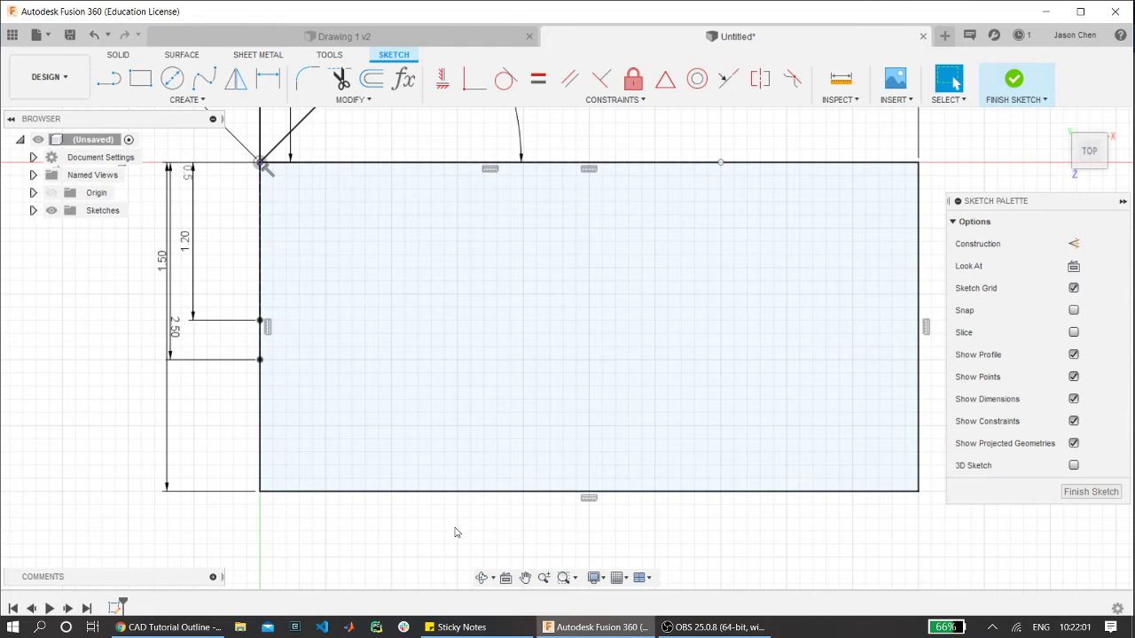
- Draw a Center Diameter Circle of 6 in diameter centred on the sketch origin
{"action": "scroll", "coordinate": [720, 544], "scroll_direction": "down", "scroll_amount": 5}
{"action": "left_click", "coordinate": [172, 78]}
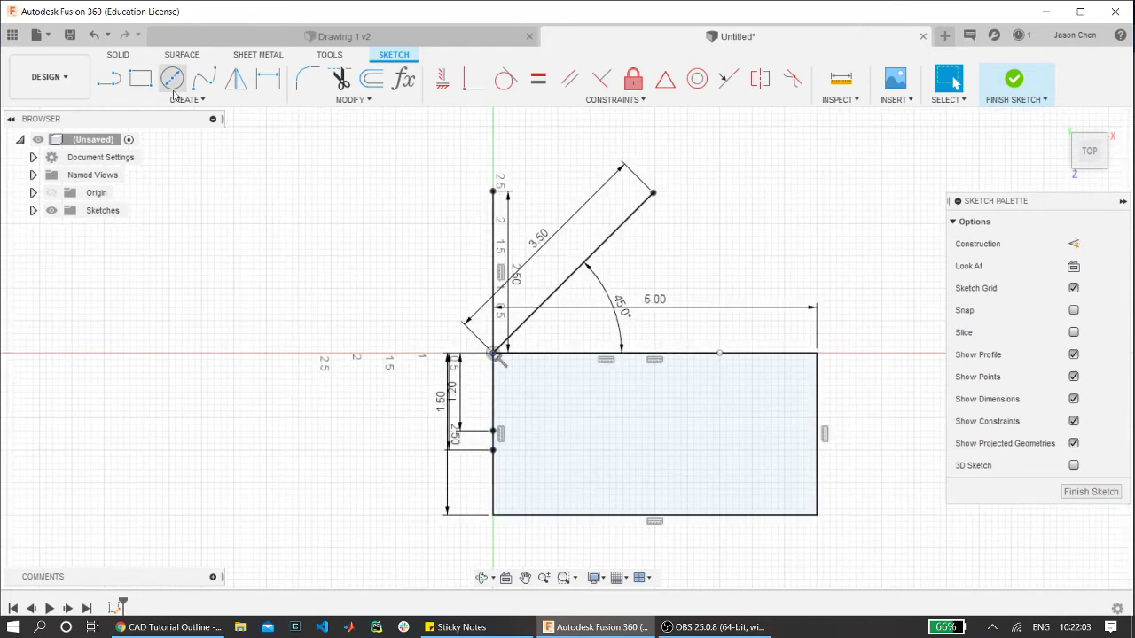
{"action": "left_click", "coordinate": [493, 354]}
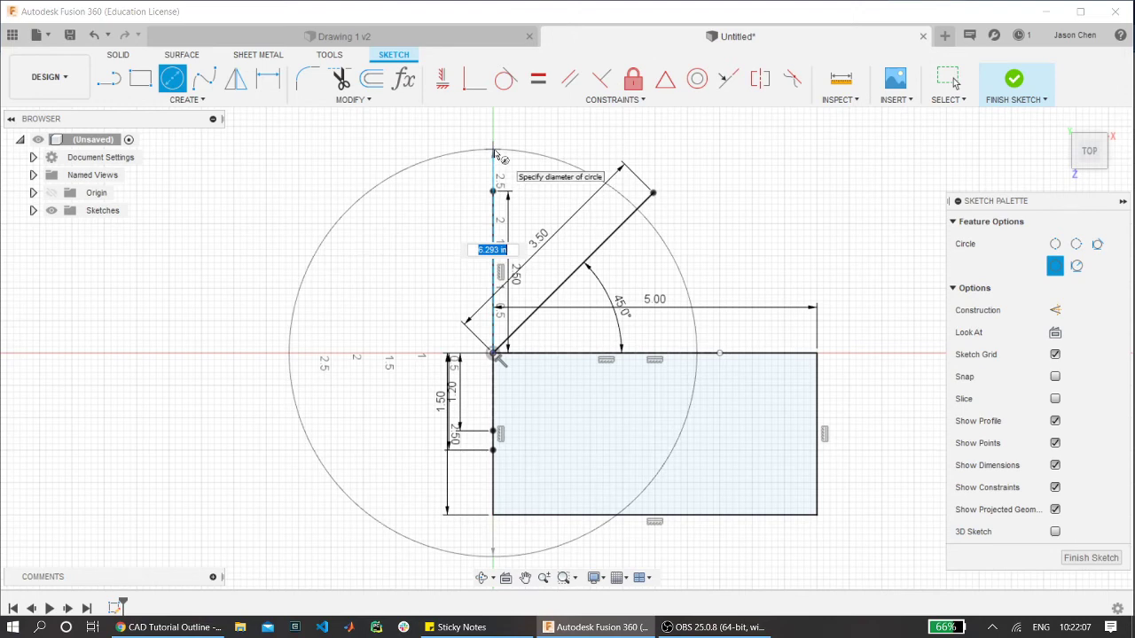
{"action": "type", "text": "6"}
{"action": "key", "text": "Return"}
{"action": "key", "text": "Escape"}
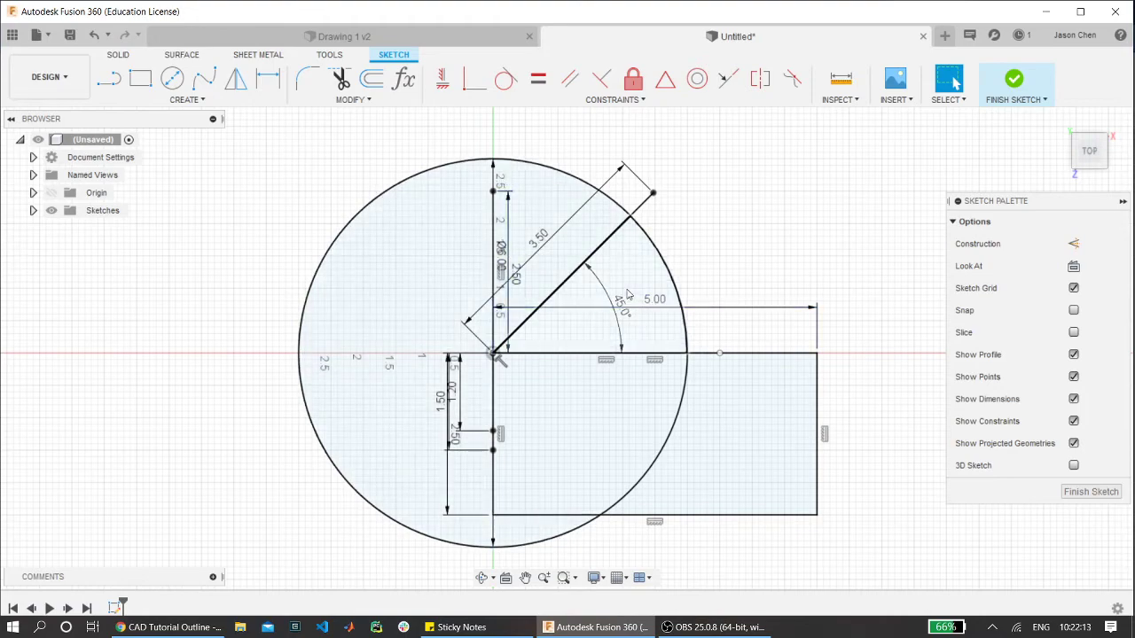
{"action": "scroll", "coordinate": [586, 239], "scroll_direction": "up", "scroll_amount": 2}
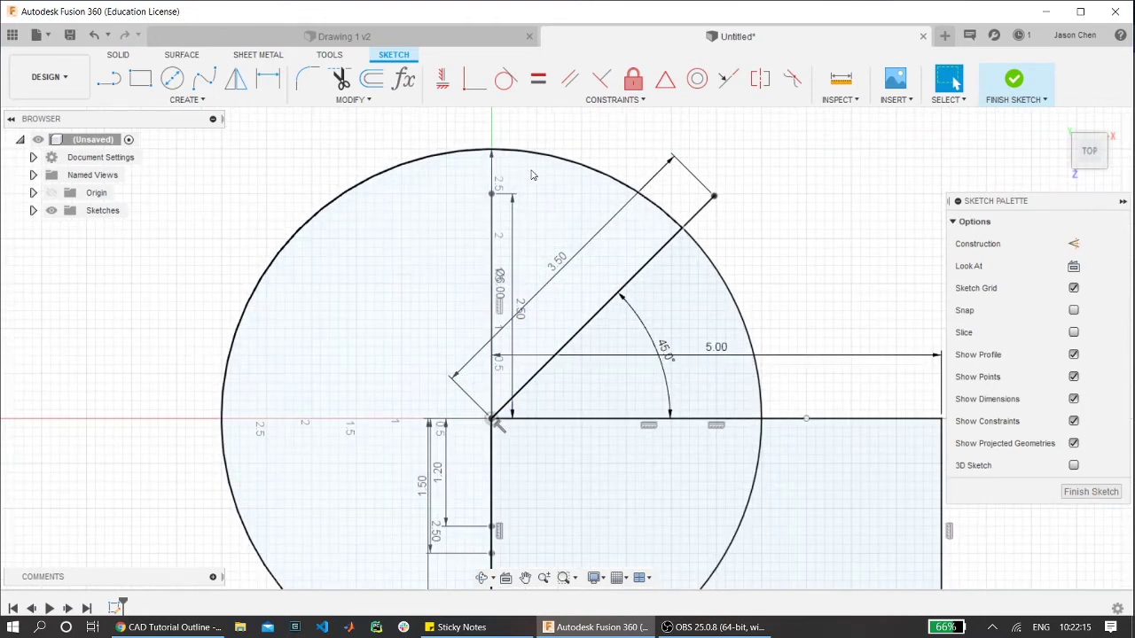
{"action": "scroll", "coordinate": [544, 194], "scroll_direction": "down", "scroll_amount": 3}
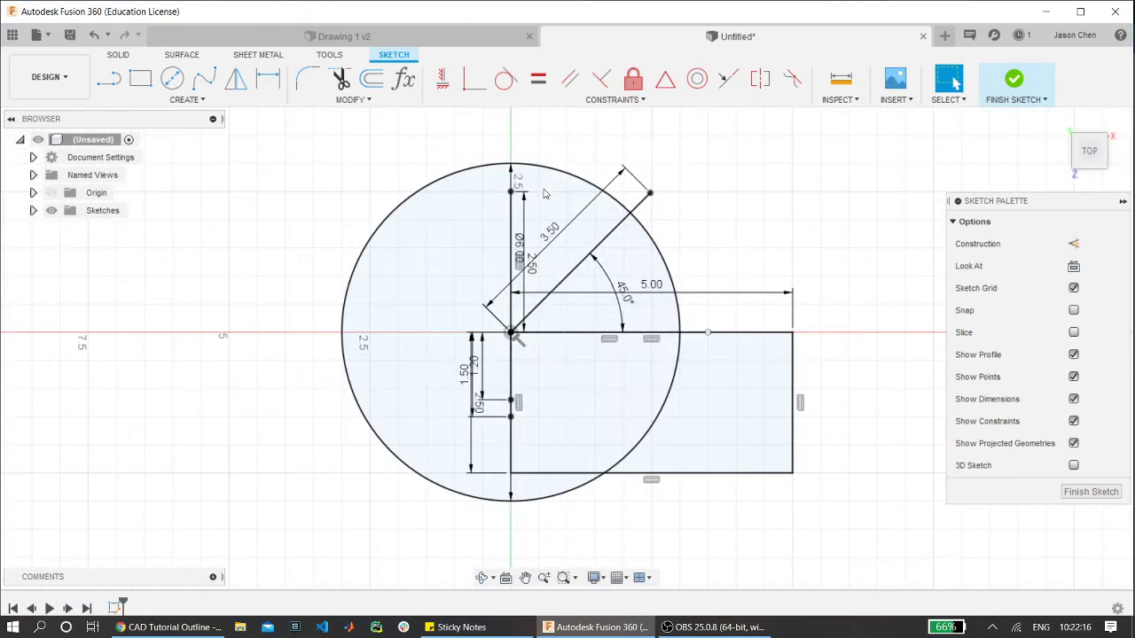
{"action": "left_click", "coordinate": [191, 102]}
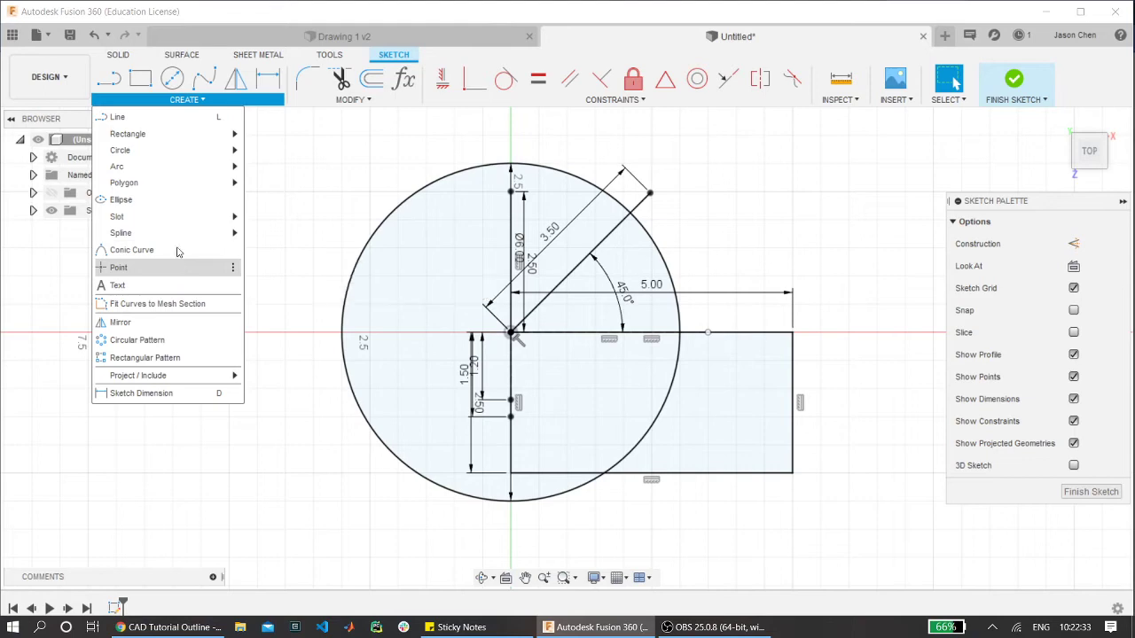
{"action": "mouse_move", "coordinate": [180, 183]}
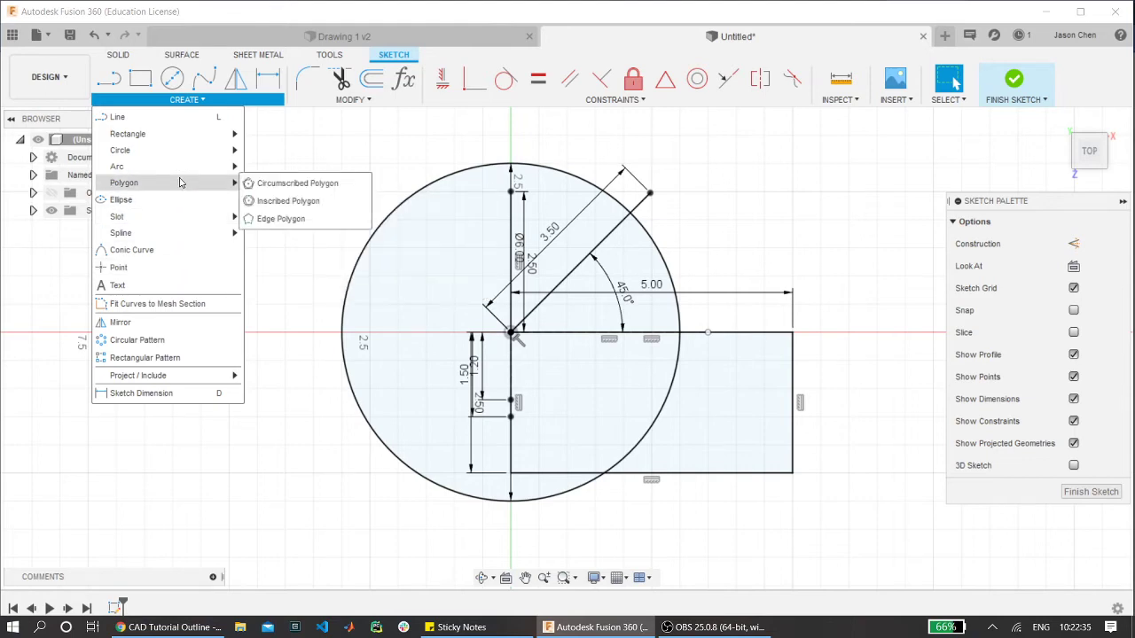
{"action": "left_click", "coordinate": [718, 242]}
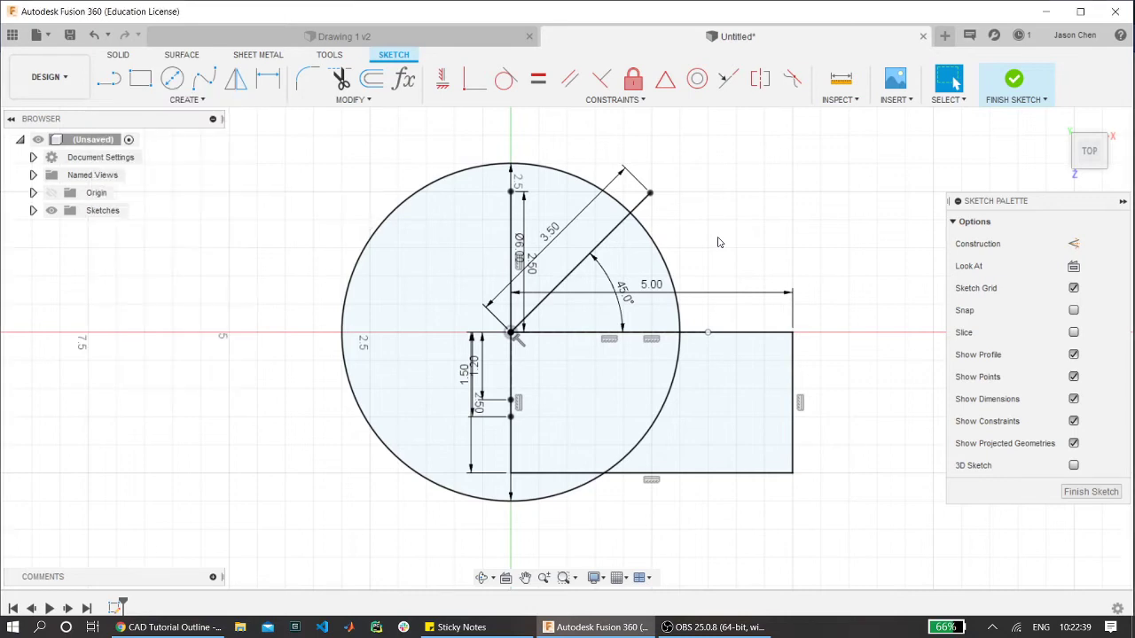
{"action": "scroll", "coordinate": [521, 151], "scroll_direction": "up", "scroll_amount": 2}
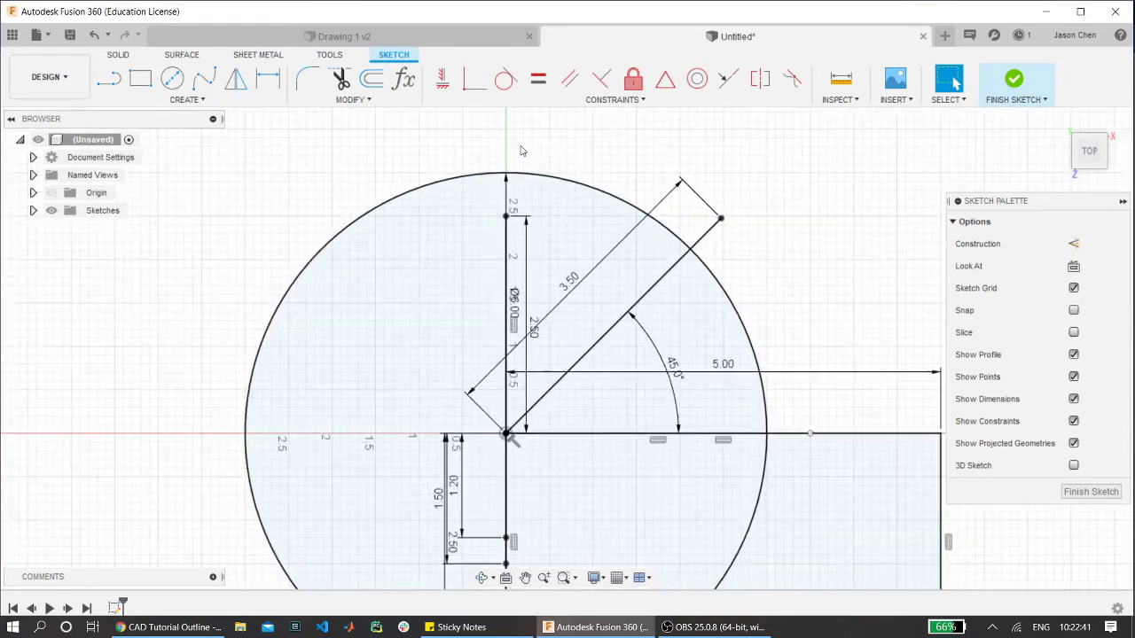
{"action": "middle_click_drag", "start_coordinate": [600, 147], "coordinate": [572, 180]}
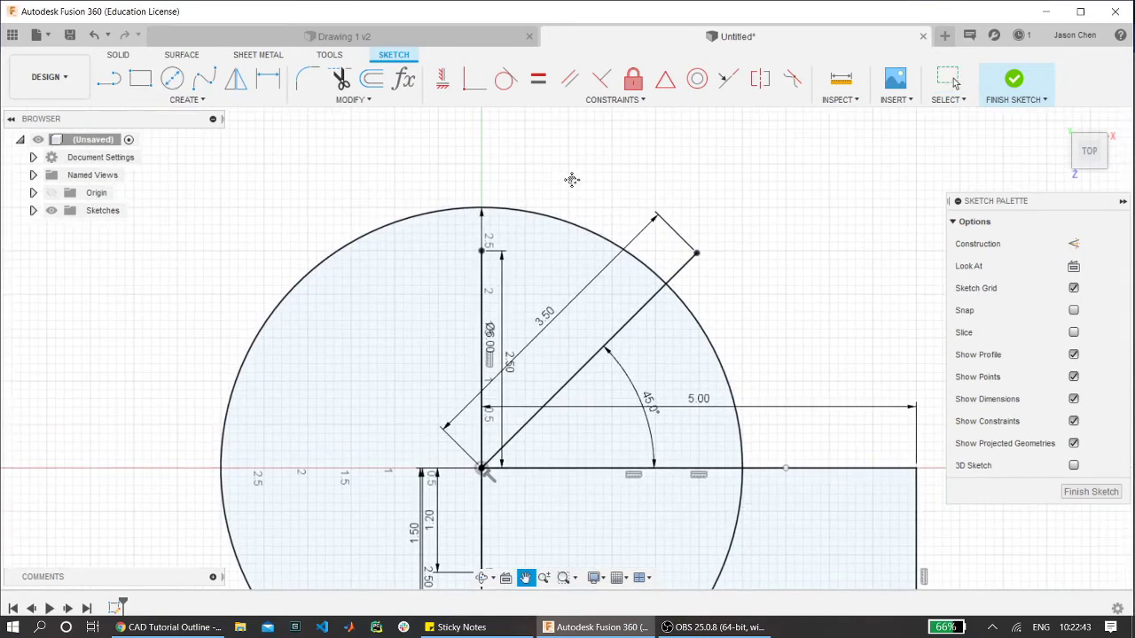
{"action": "scroll", "coordinate": [523, 198], "scroll_direction": "up", "scroll_amount": 2}
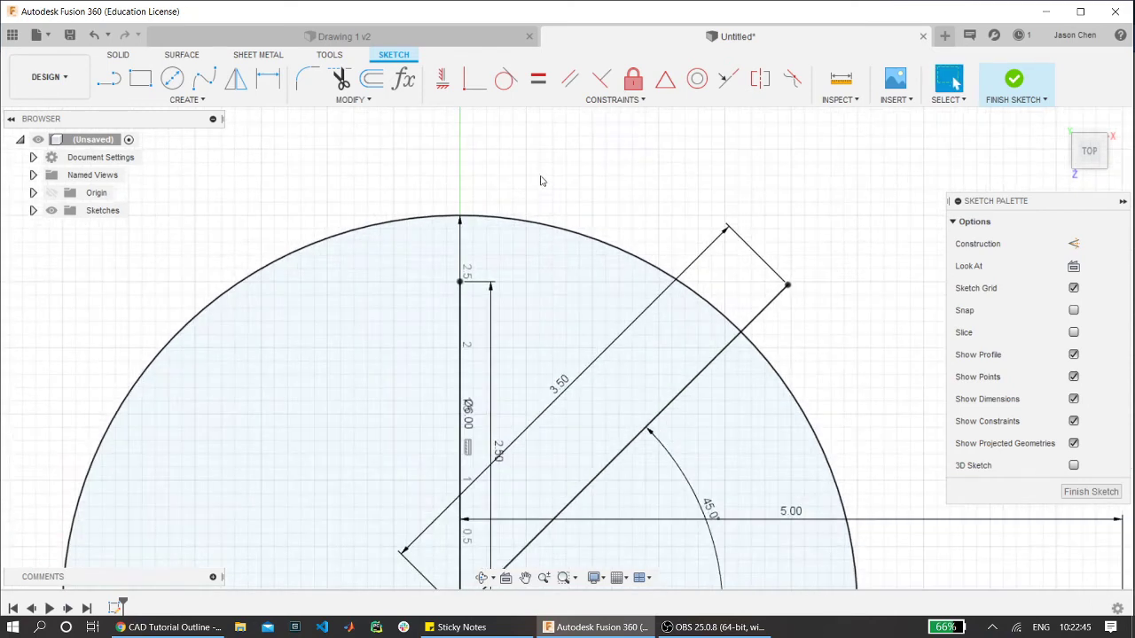
{"action": "scroll", "coordinate": [532, 184], "scroll_direction": "up", "scroll_amount": 1}
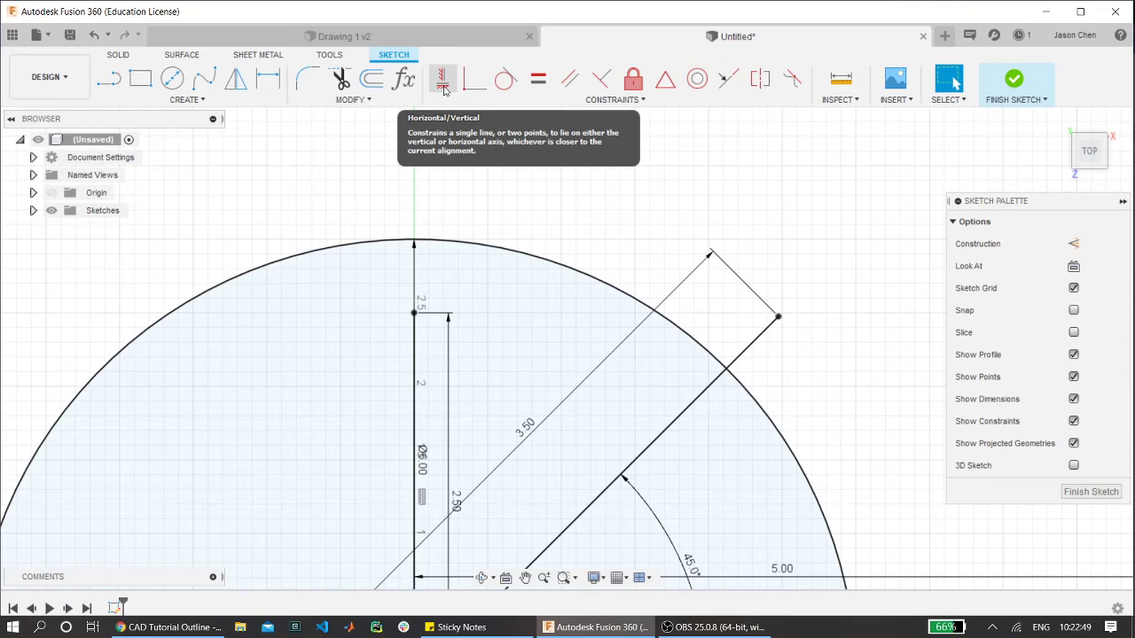
{"action": "scroll", "coordinate": [444, 89], "scroll_direction": "down", "scroll_amount": 3}
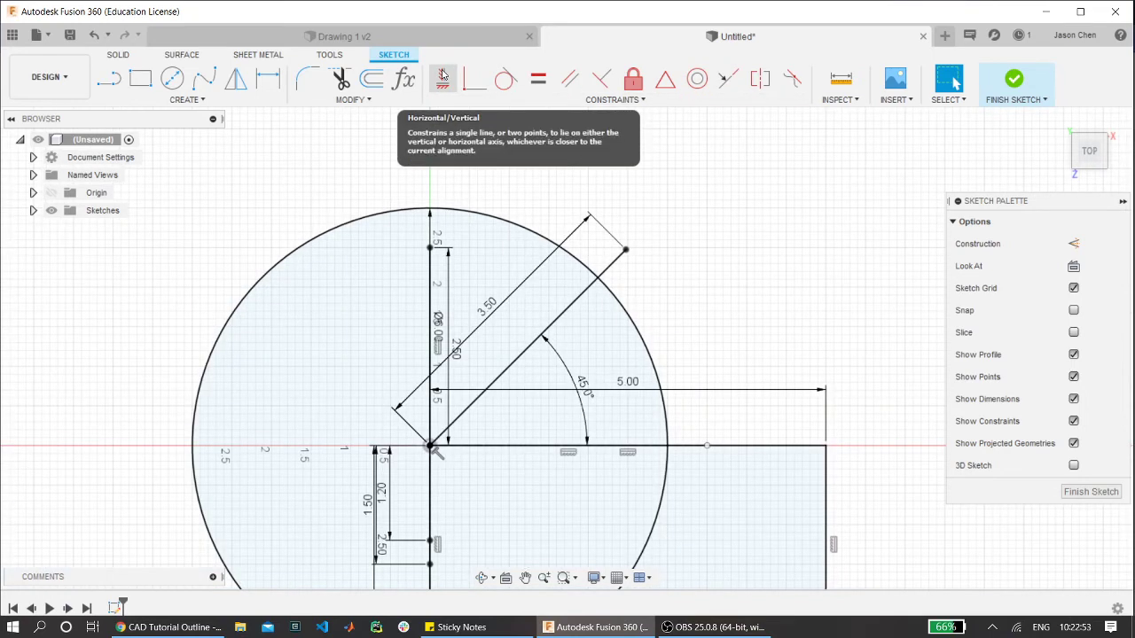
{"action": "scroll", "coordinate": [489, 348], "scroll_direction": "down", "scroll_amount": 3}
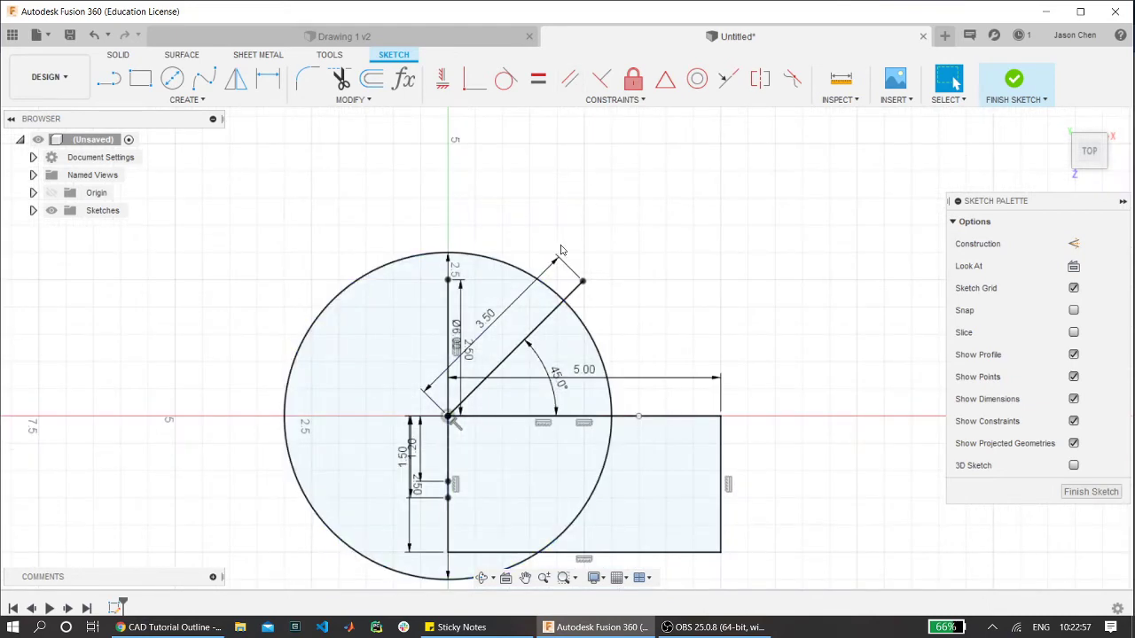
{"action": "scroll", "coordinate": [532, 294], "scroll_direction": "down", "scroll_amount": 3}
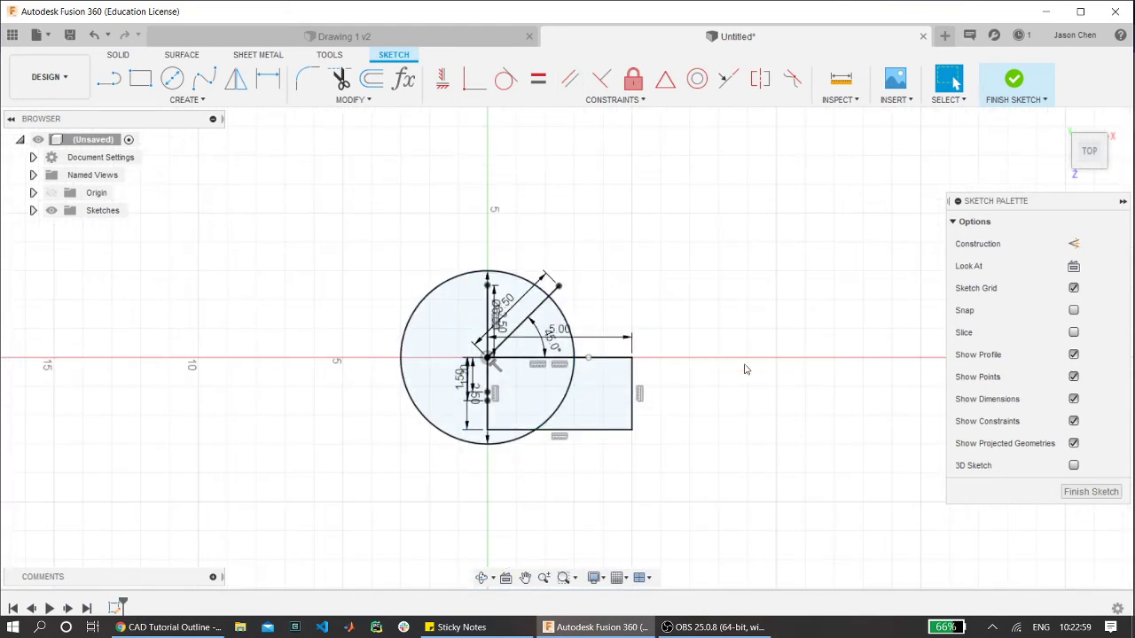
{"action": "mouse_move", "coordinate": [1073, 149]}
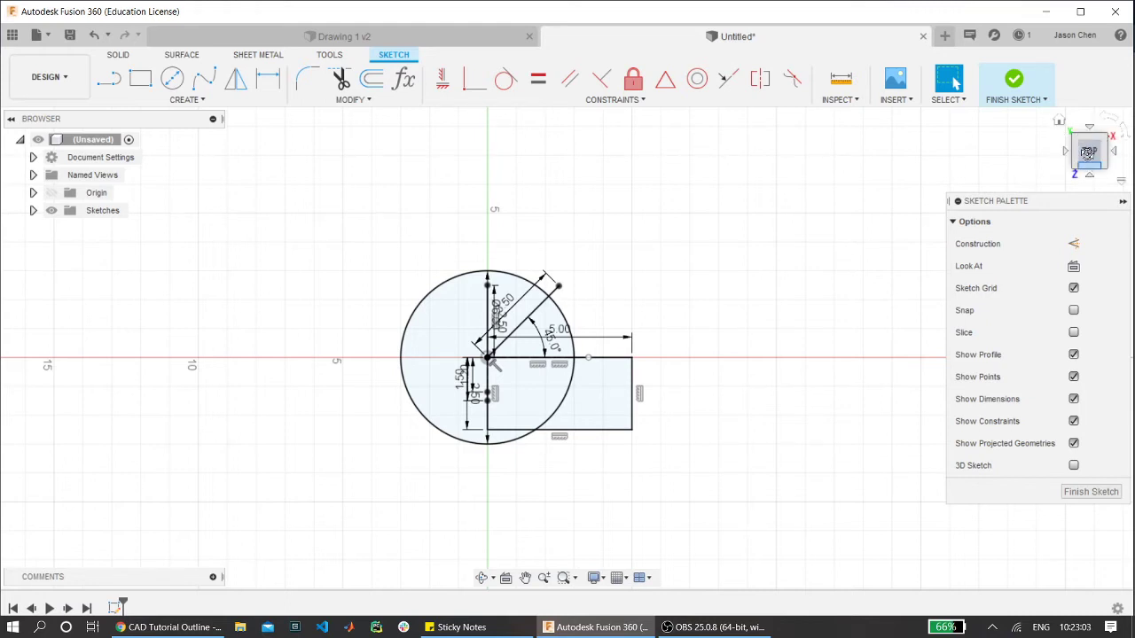
{"action": "mouse_move", "coordinate": [1089, 153]}
{"action": "left_mouse_down"}
{"action": "mouse_move", "coordinate": [1088, 117]}
{"action": "mouse_move", "coordinate": [1089, 151]}
{"action": "left_mouse_up"}
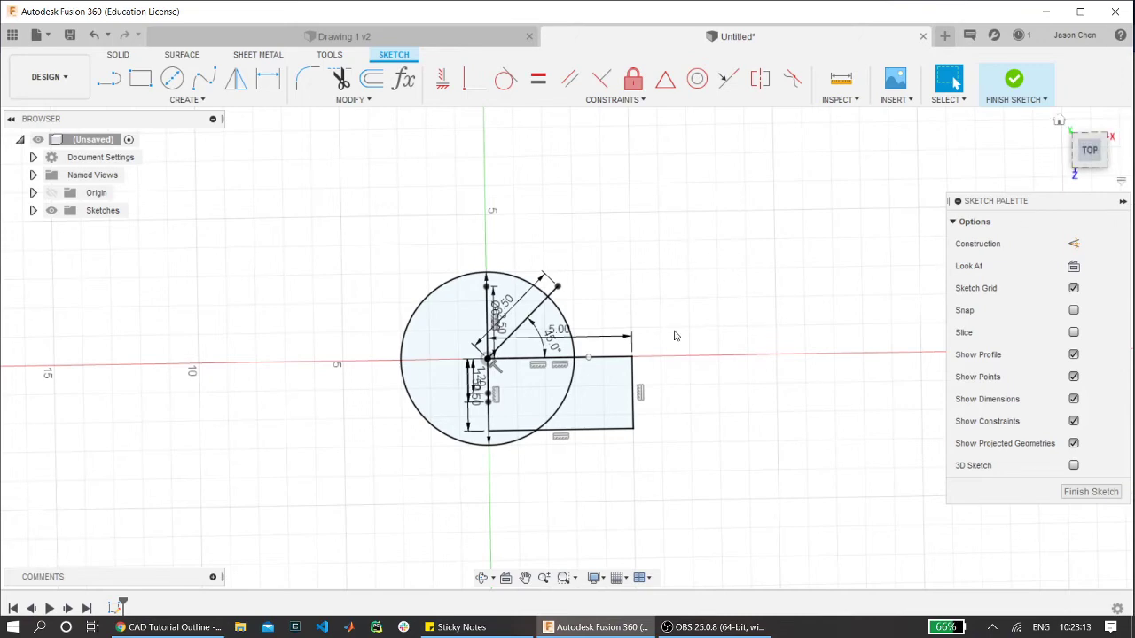
{"action": "scroll", "coordinate": [537, 355], "scroll_direction": "up", "scroll_amount": 3}
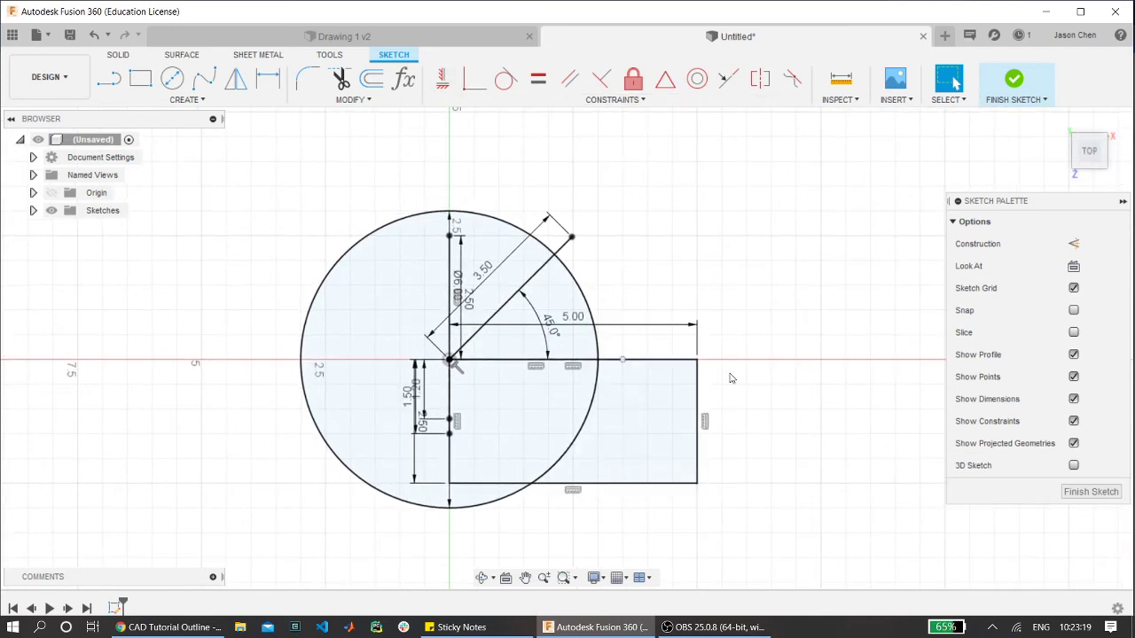
- Draw a 4 in line from the rectangle's top-right corner and swing it to a shallower angle
{"action": "left_click", "coordinate": [602, 78]}
{"action": "scroll", "coordinate": [614, 275], "scroll_direction": "up", "scroll_amount": 2}
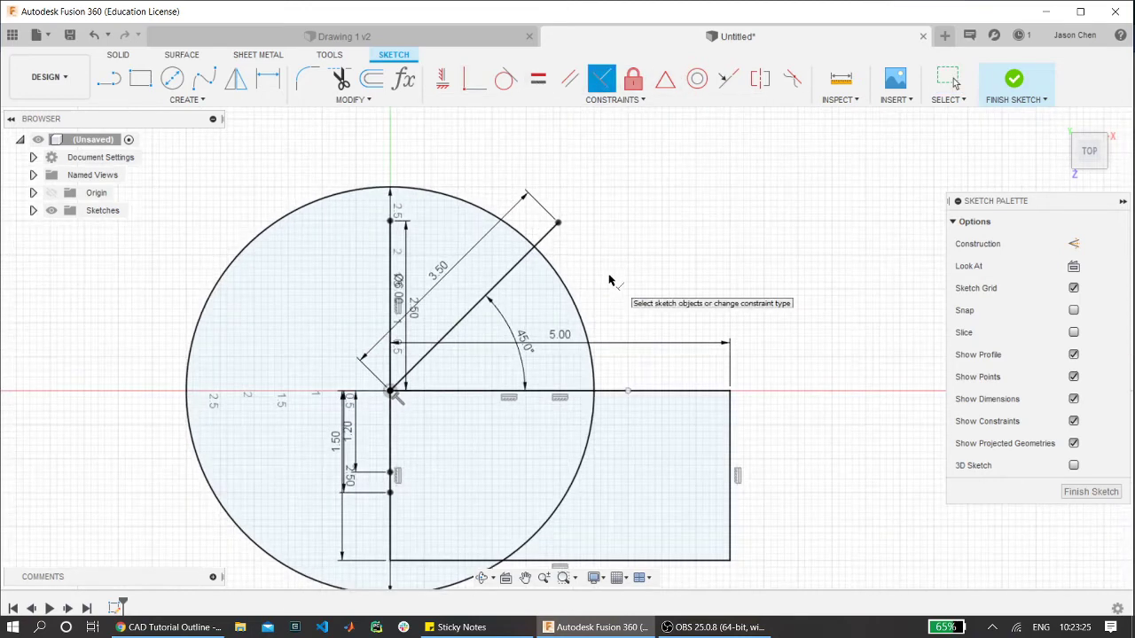
{"action": "key", "text": "Escape"}
{"action": "key", "text": "l"}
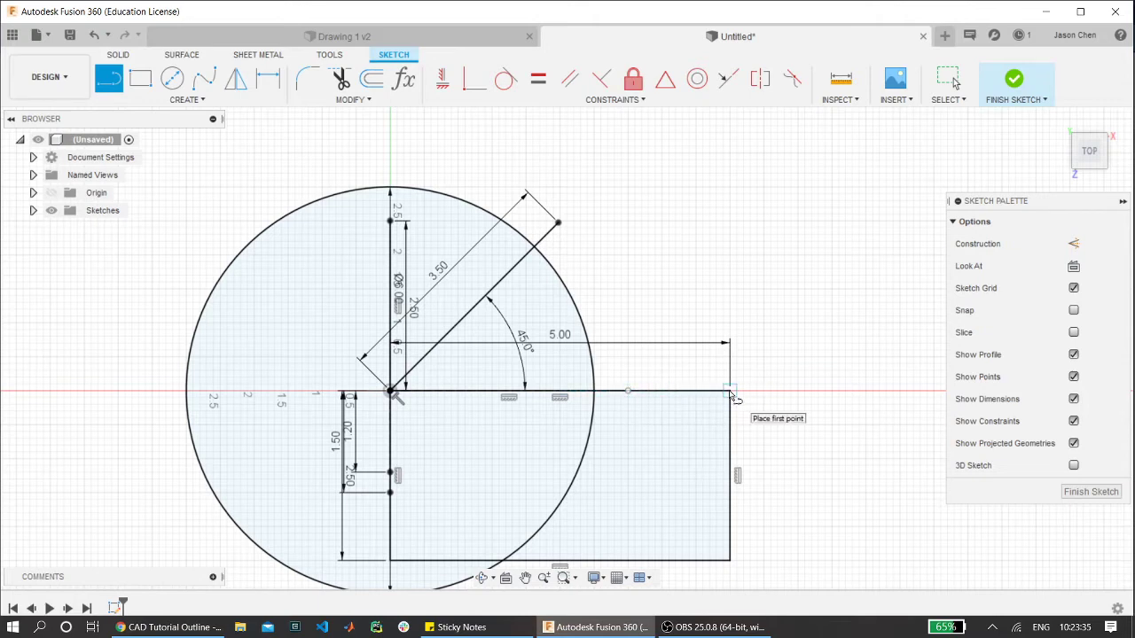
{"action": "left_click", "coordinate": [731, 391]}
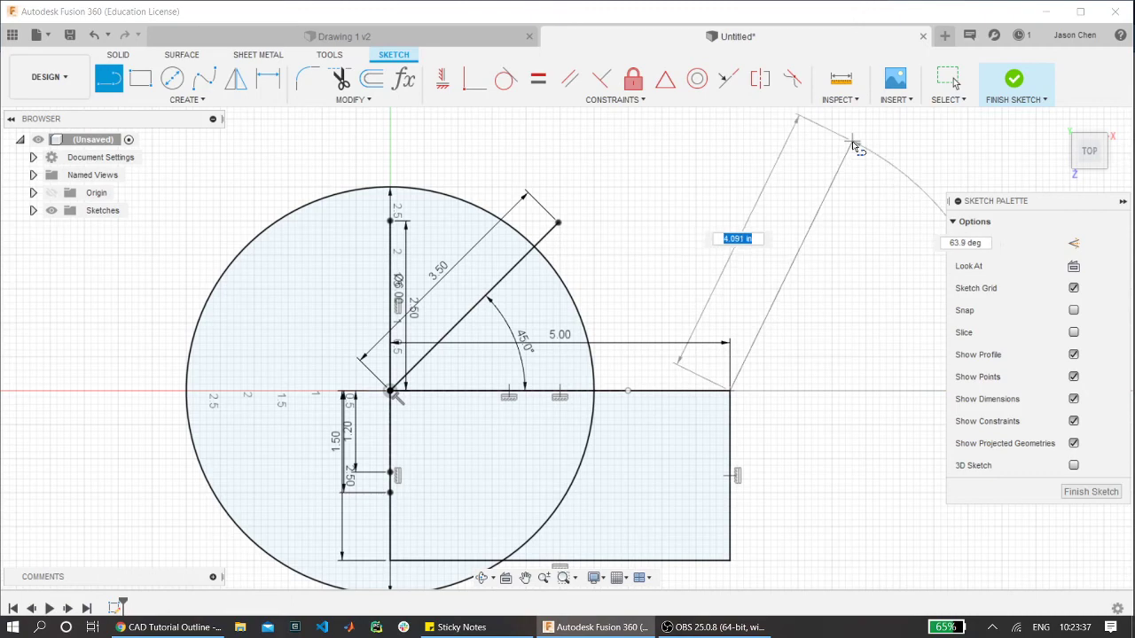
{"action": "type", "text": "4"}
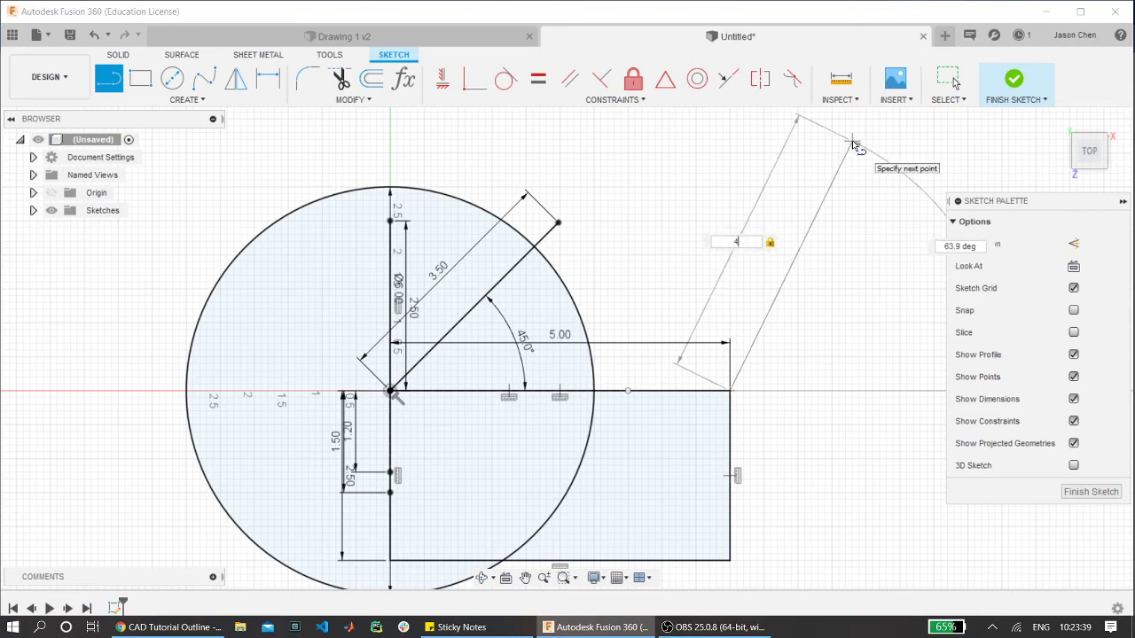
{"action": "key", "text": "Return"}
{"action": "key", "text": "Escape"}
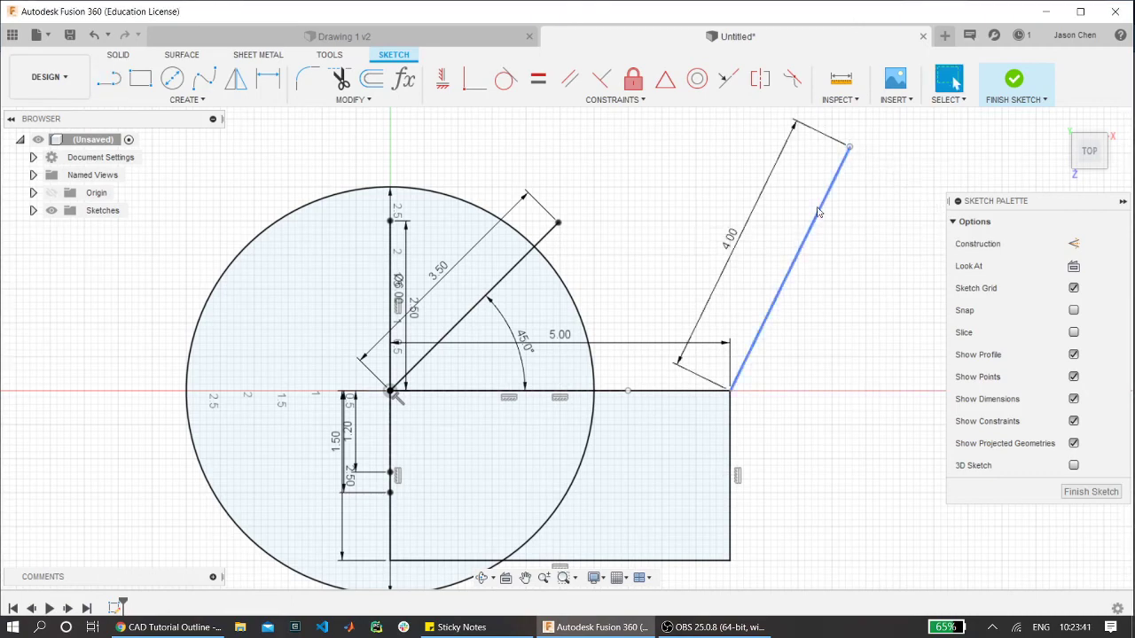
{"action": "scroll", "coordinate": [600, 377], "scroll_direction": "down", "scroll_amount": 4}
{"action": "scroll", "coordinate": [723, 303], "scroll_direction": "up", "scroll_amount": 4}
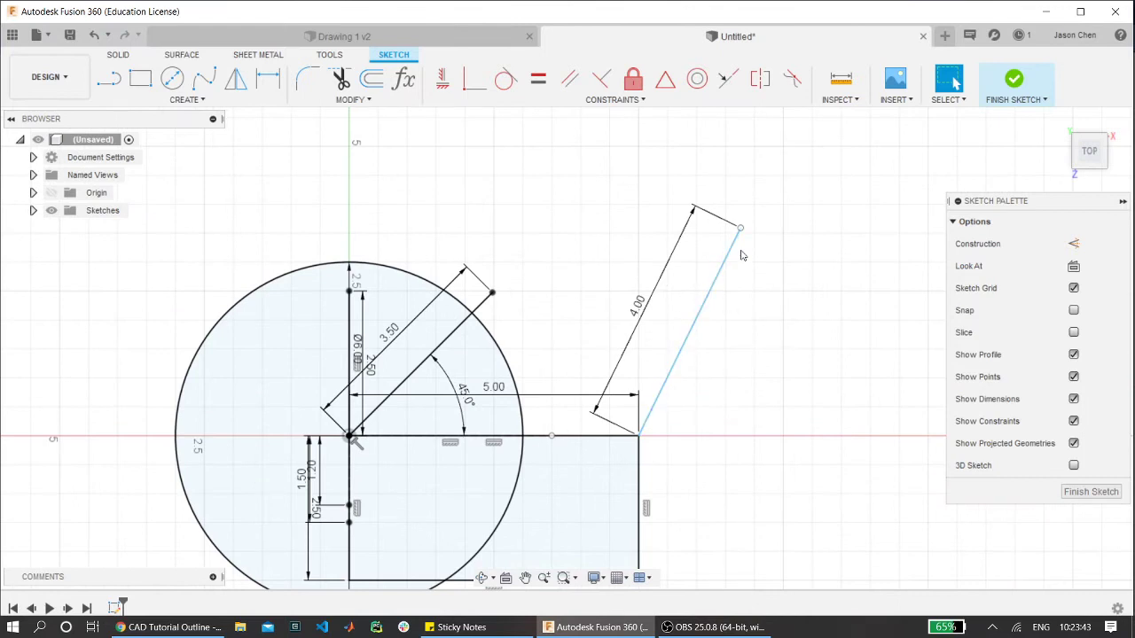
{"action": "mouse_move", "coordinate": [740, 248]}
{"action": "left_mouse_down"}
{"action": "mouse_move", "coordinate": [735, 229]}
{"action": "mouse_move", "coordinate": [851, 345]}
{"action": "mouse_move", "coordinate": [470, 266]}
{"action": "mouse_move", "coordinate": [873, 413]}
{"action": "mouse_move", "coordinate": [830, 514]}
{"action": "mouse_move", "coordinate": [772, 501]}
{"action": "mouse_move", "coordinate": [750, 270]}
{"action": "mouse_move", "coordinate": [727, 257]}
{"action": "left_mouse_up"}
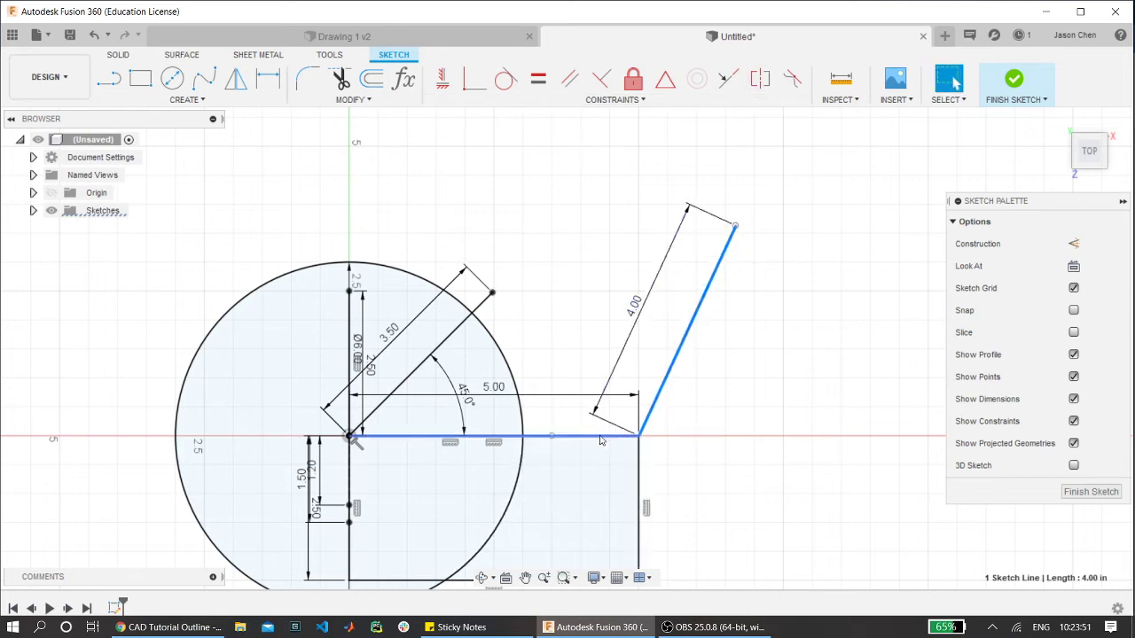
- Apply Perpendicular between the slanted 4.00 line and the rectangle's horizontal top edge
{"action": "left_click", "coordinate": [601, 78]}
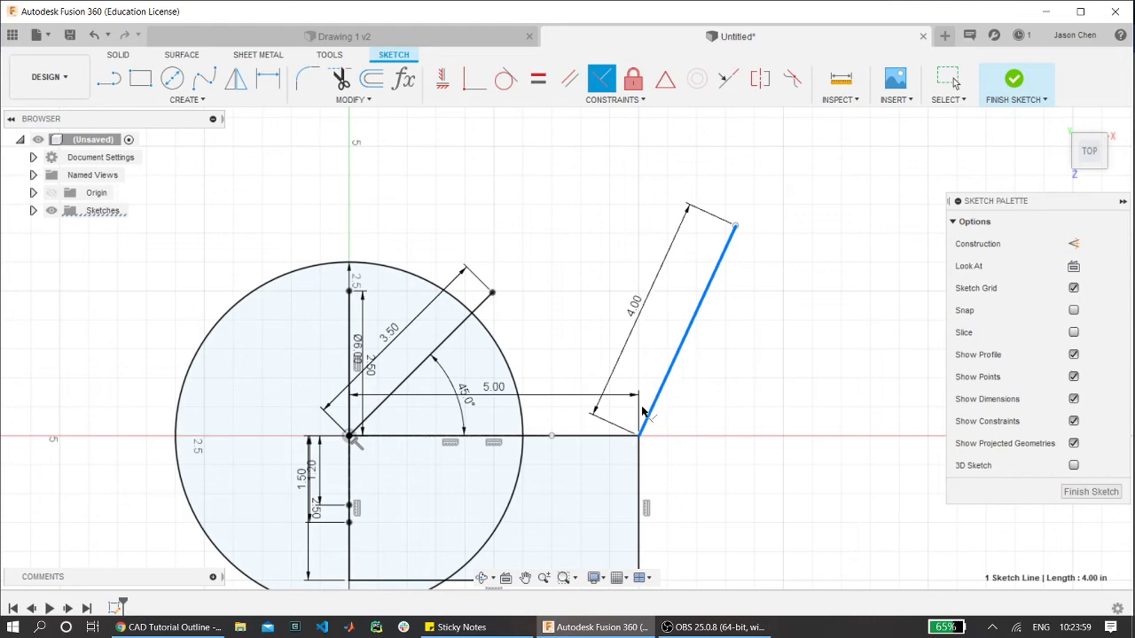
{"action": "left_click", "coordinate": [600, 436]}
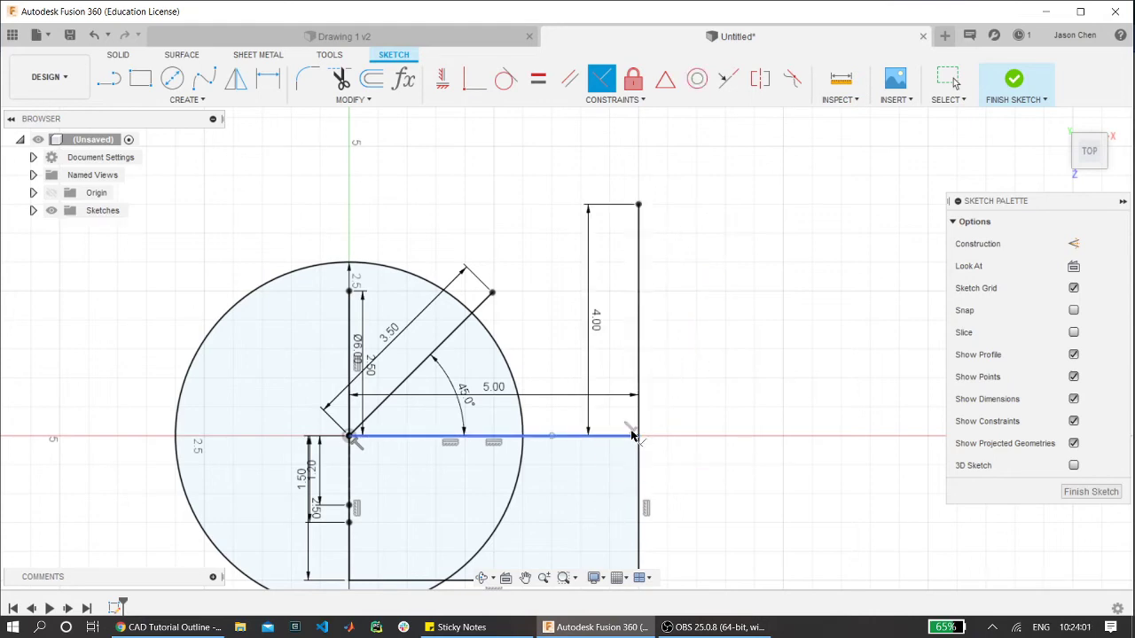
{"action": "scroll", "coordinate": [633, 435], "scroll_direction": "up", "scroll_amount": 5}
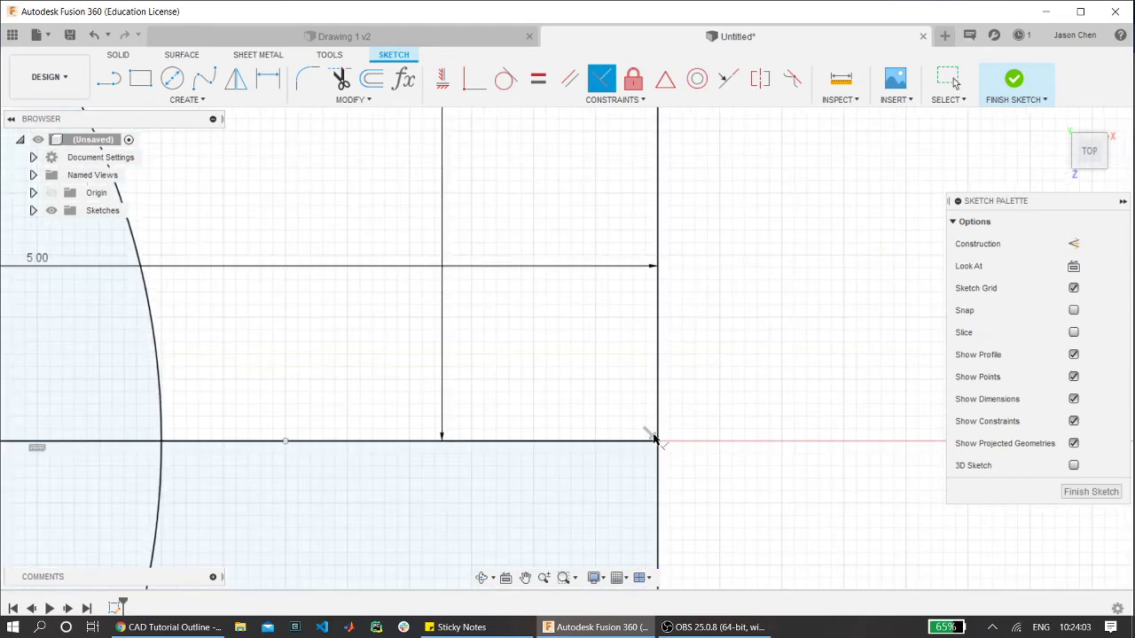
{"action": "scroll", "coordinate": [608, 260], "scroll_direction": "down", "scroll_amount": 6}
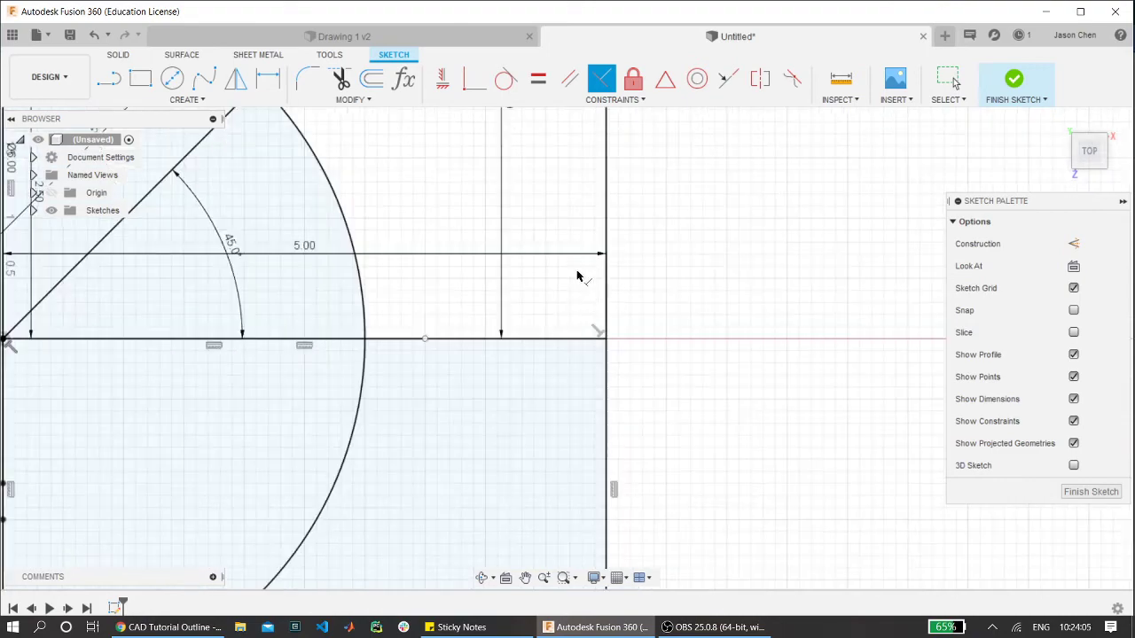
{"action": "scroll", "coordinate": [577, 222], "scroll_direction": "up", "scroll_amount": 2}
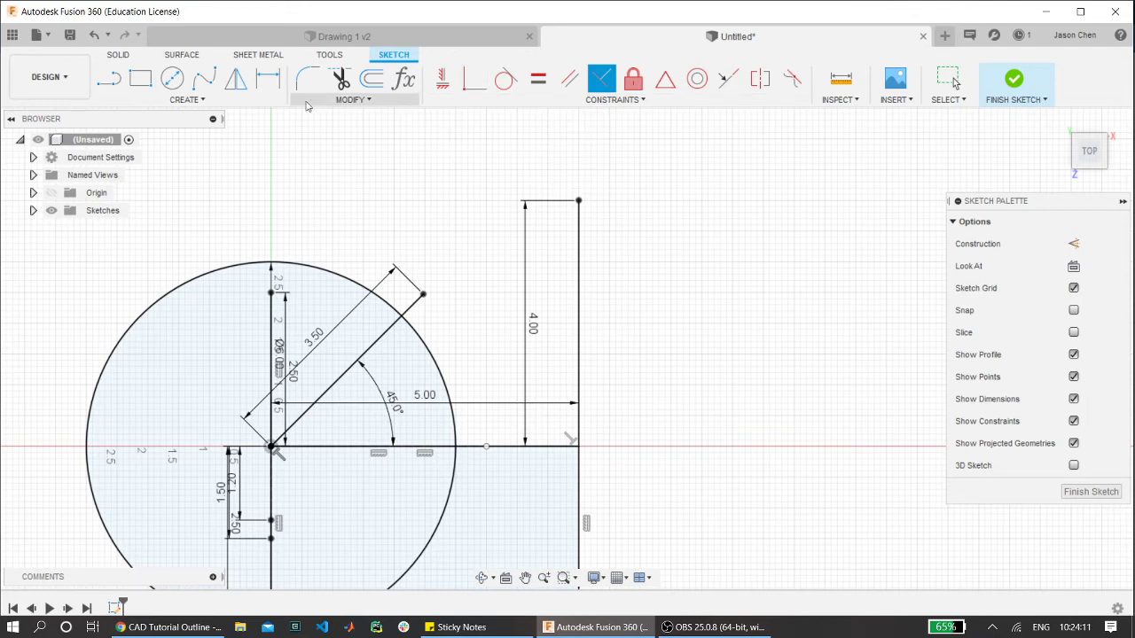
- Draw a 4 in line from the vertical line and drag it up near the top
{"action": "left_click", "coordinate": [109, 79]}
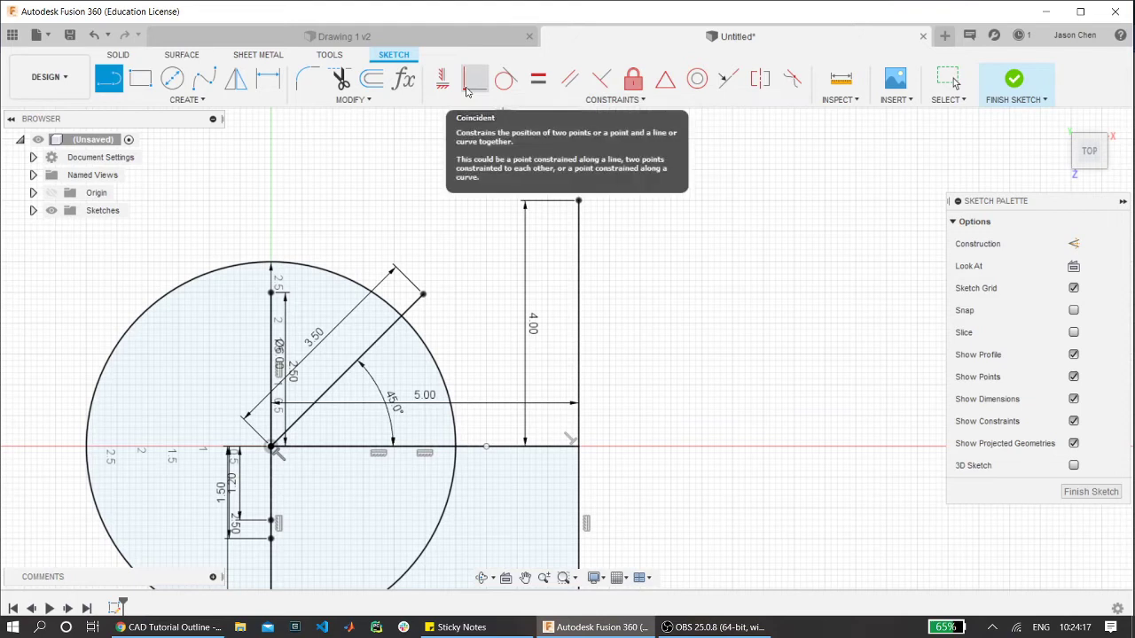
{"action": "left_click", "coordinate": [578, 268]}
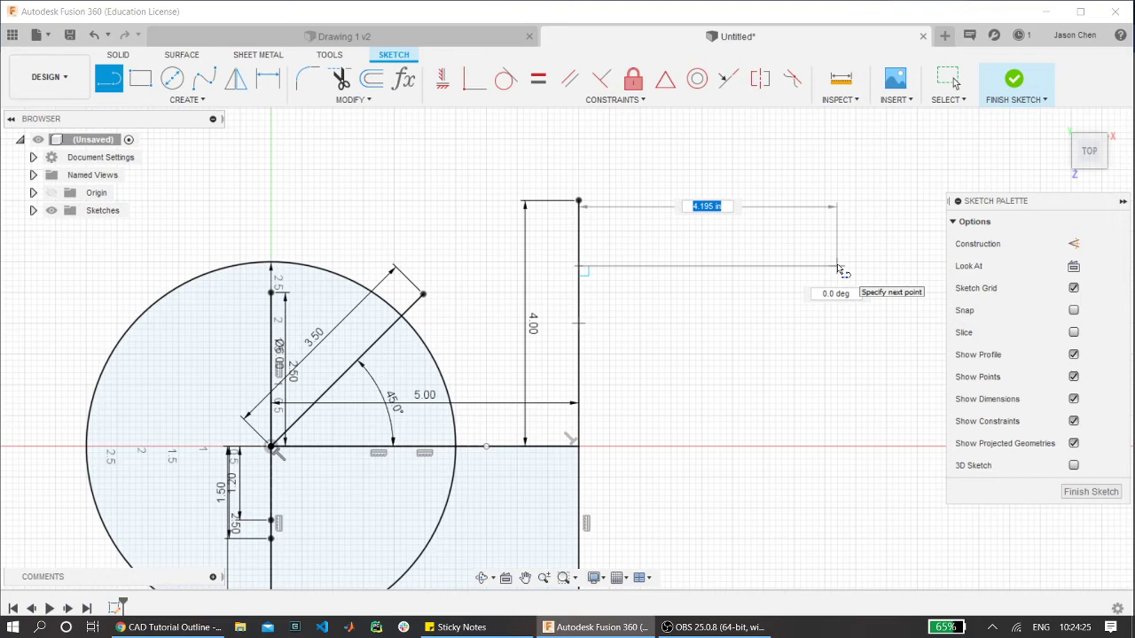
{"action": "type", "text": "4"}
{"action": "key", "text": "Return"}
{"action": "key", "text": "Escape"}
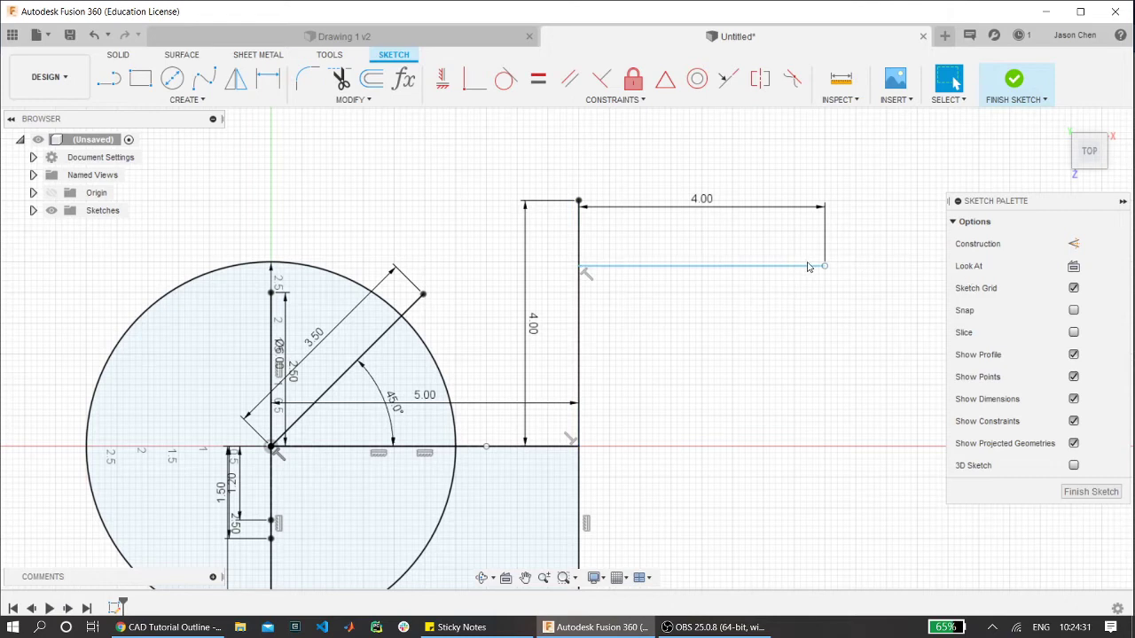
{"action": "left_click_drag", "start_coordinate": [808, 266], "coordinate": [802, 384]}
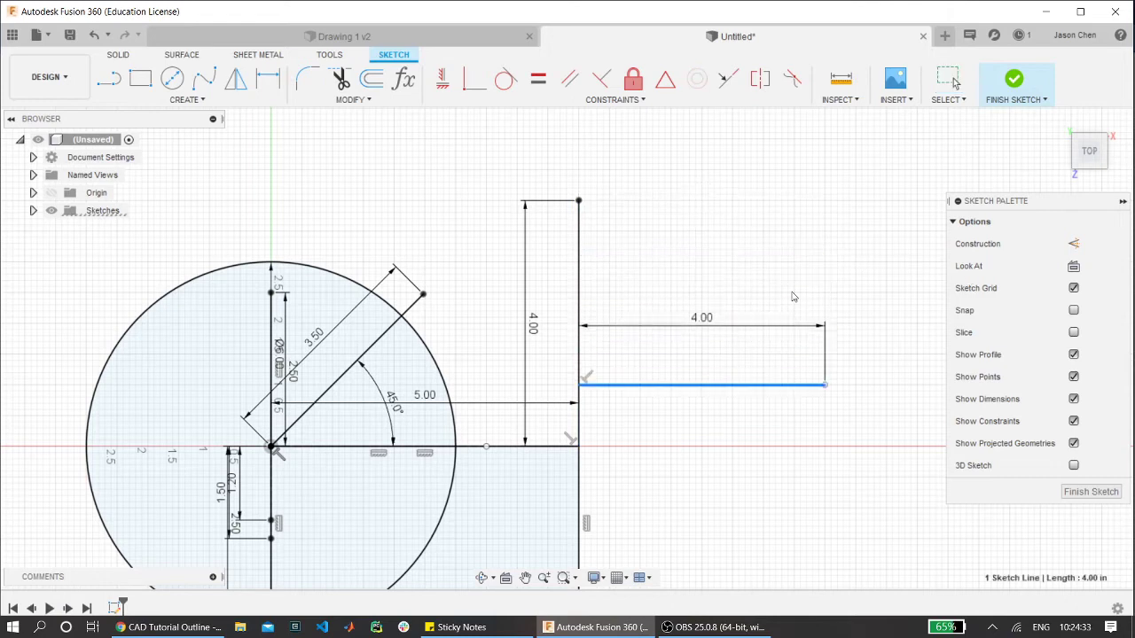
{"action": "mouse_move", "coordinate": [794, 297]}
{"action": "left_mouse_down"}
{"action": "mouse_move", "coordinate": [792, 314]}
{"action": "mouse_move", "coordinate": [785, 254]}
{"action": "left_mouse_up"}
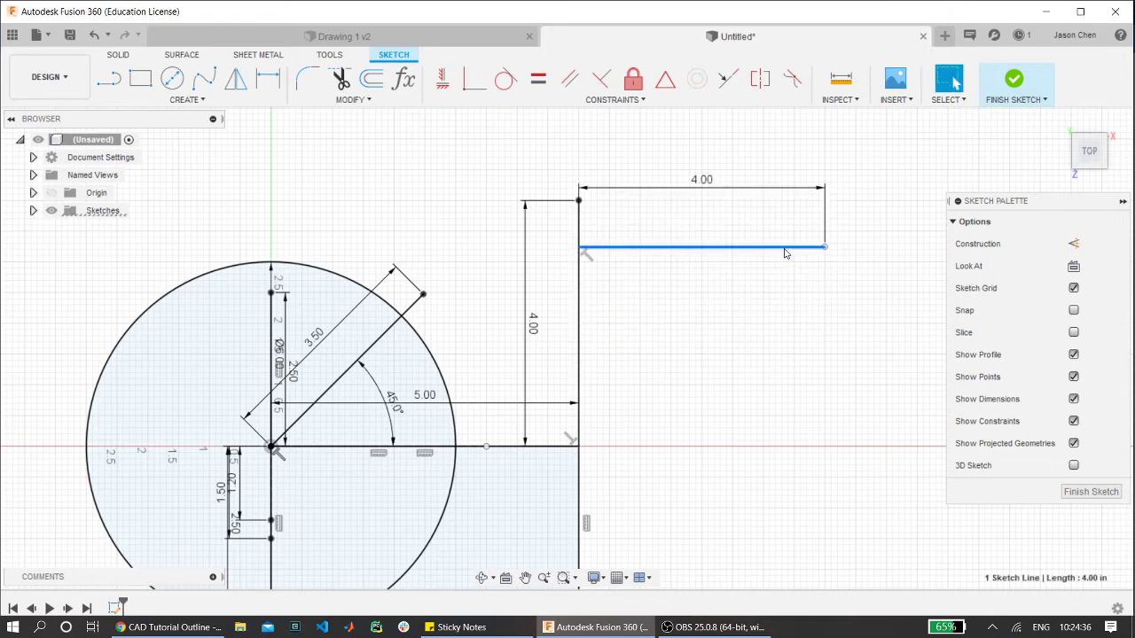
- Make the horizontal 4.00 line's left endpoint coincident with the vertical line's top point
{"action": "left_click", "coordinate": [476, 81]}
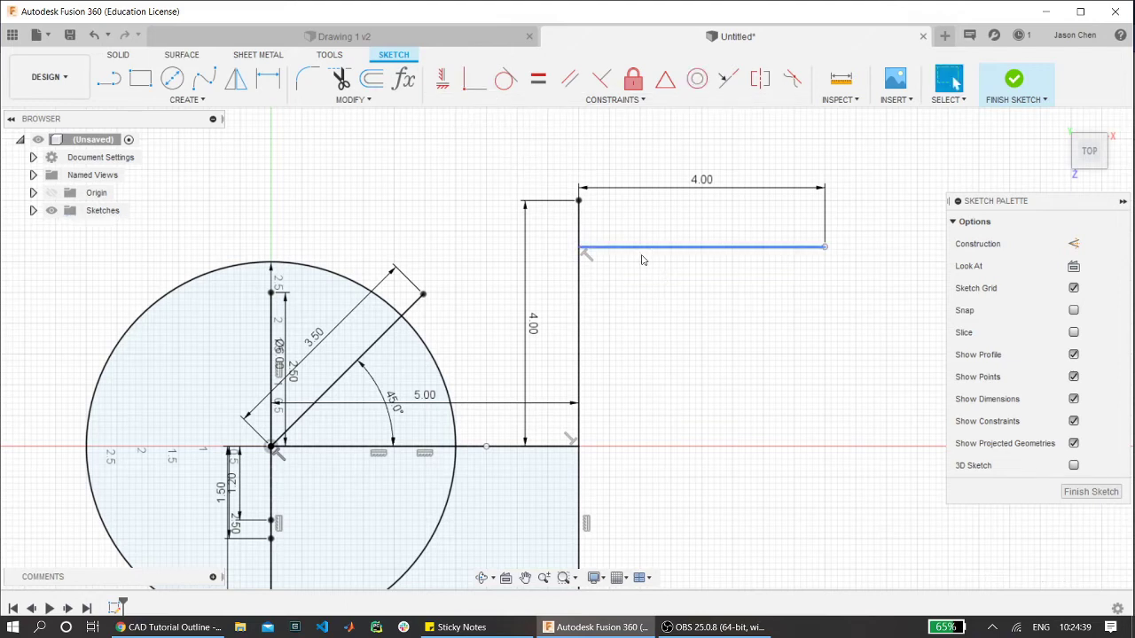
{"action": "left_click", "coordinate": [473, 88]}
{"action": "left_click", "coordinate": [474, 84]}
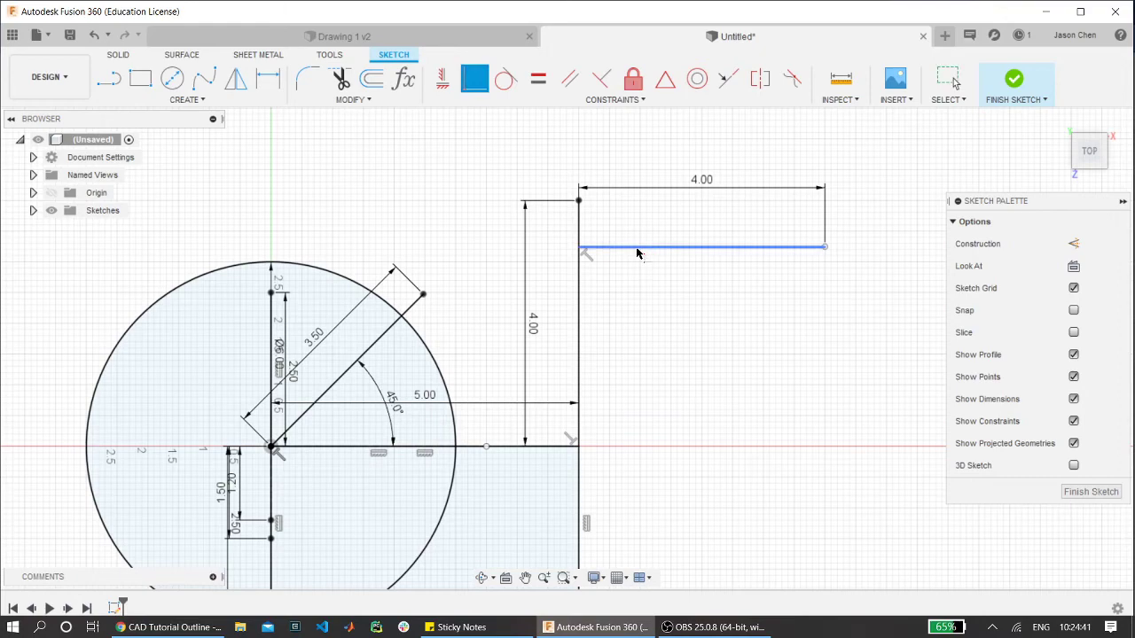
{"action": "scroll", "coordinate": [617, 260], "scroll_direction": "up", "scroll_amount": 3}
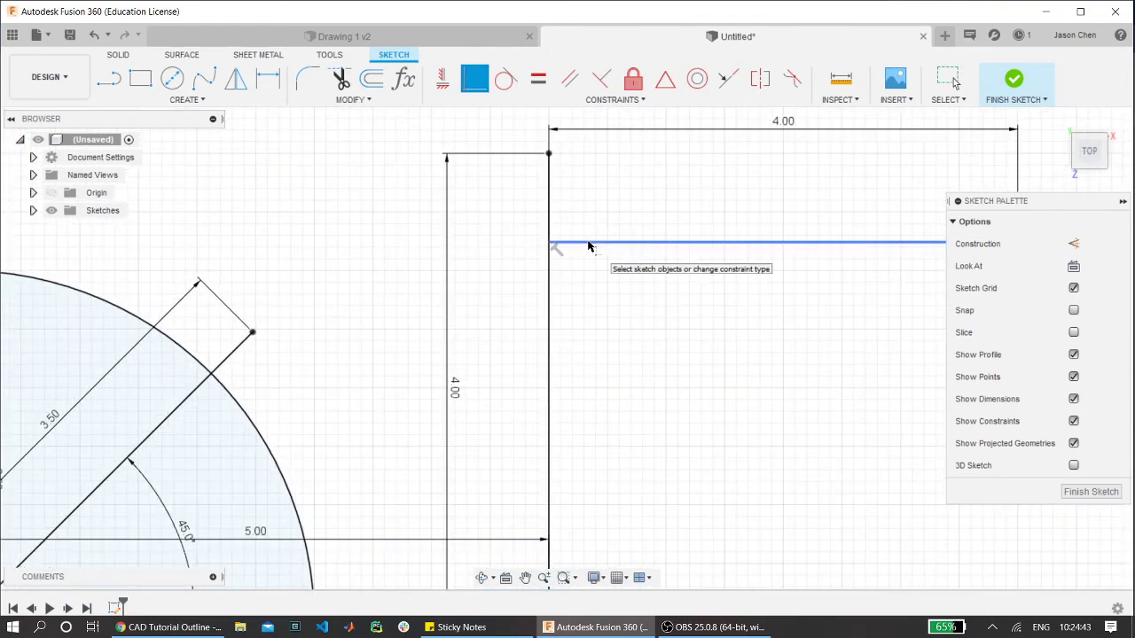
{"action": "left_click", "coordinate": [589, 245]}
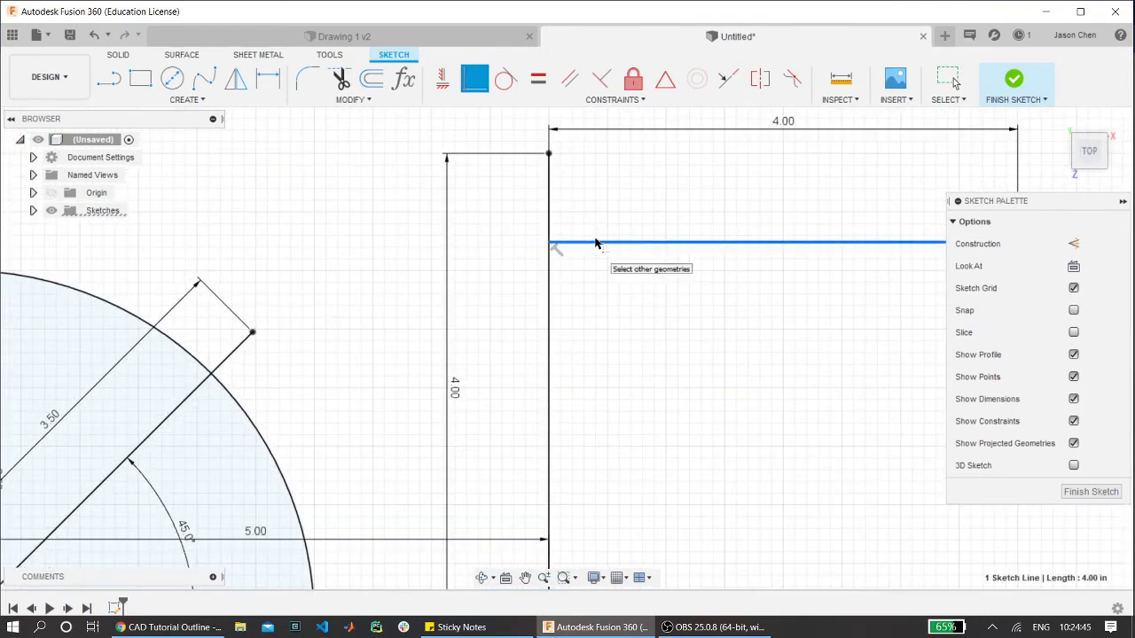
{"action": "left_click", "coordinate": [547, 155]}
{"action": "scroll", "coordinate": [577, 310], "scroll_direction": "down", "scroll_amount": 3}
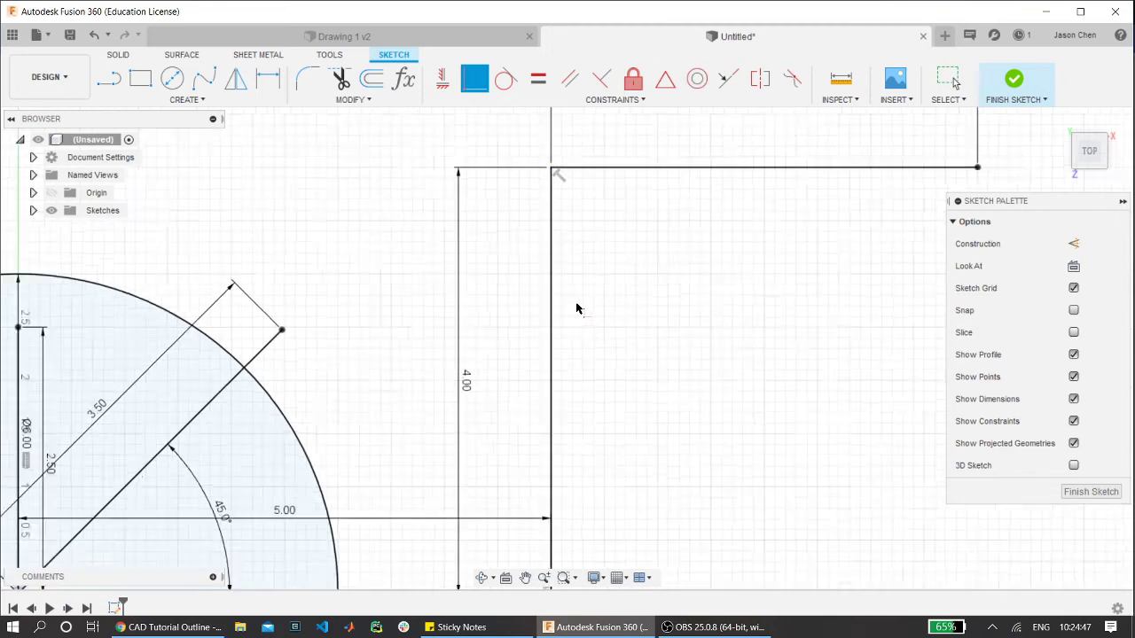
{"action": "scroll", "coordinate": [414, 172], "scroll_direction": "up", "scroll_amount": 2}
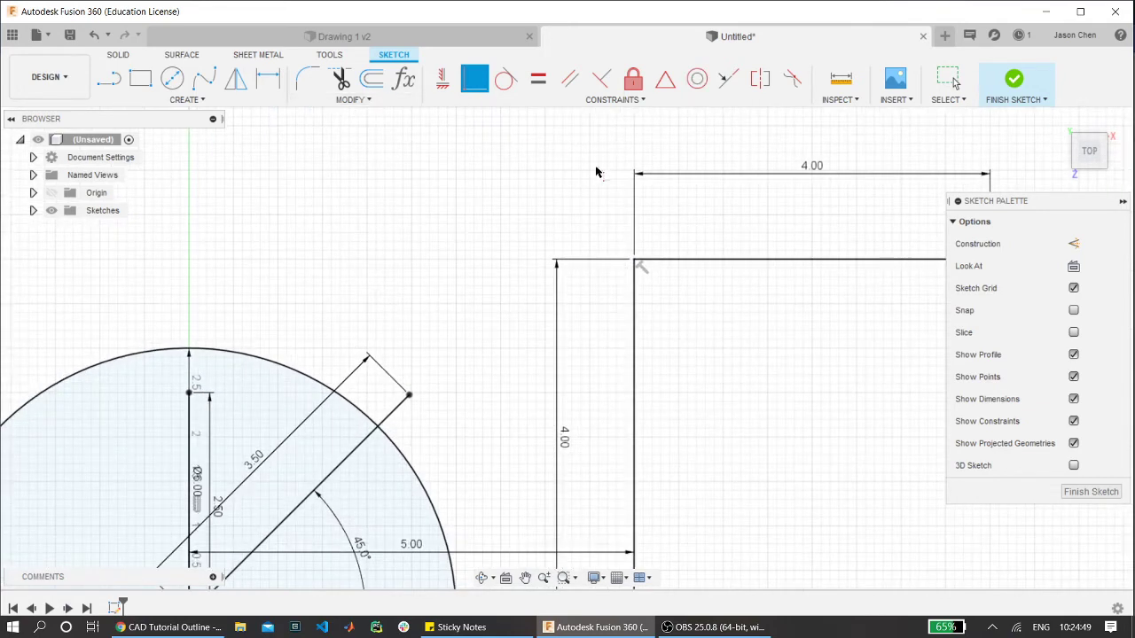
{"action": "left_click", "coordinate": [669, 259]}
{"action": "key", "text": "Escape"}
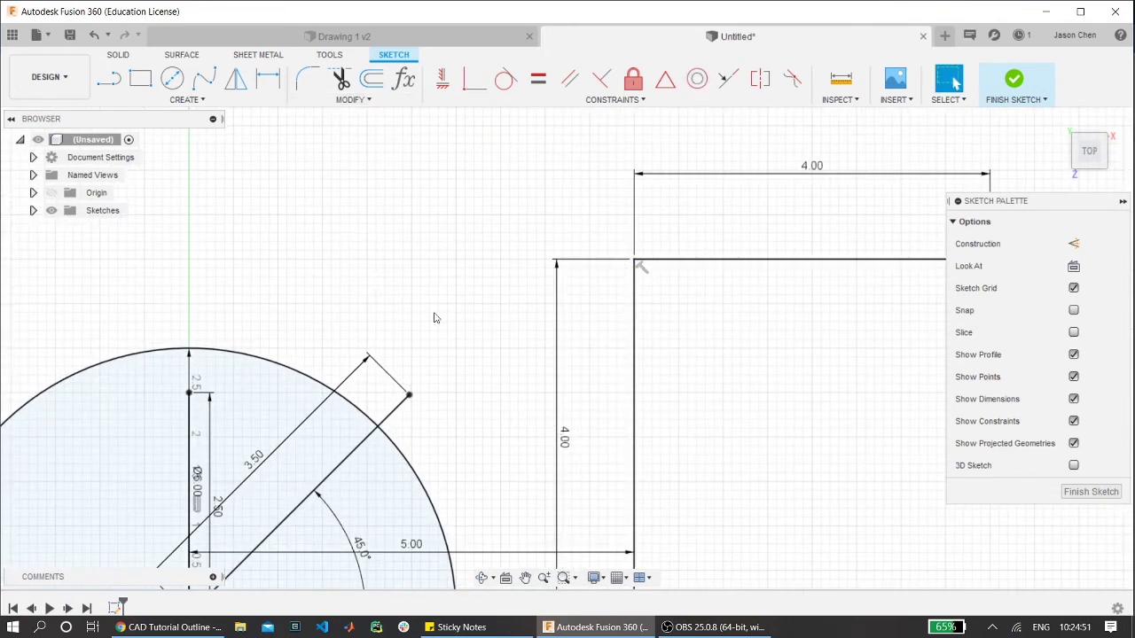
{"action": "scroll", "coordinate": [434, 262], "scroll_direction": "down", "scroll_amount": 3}
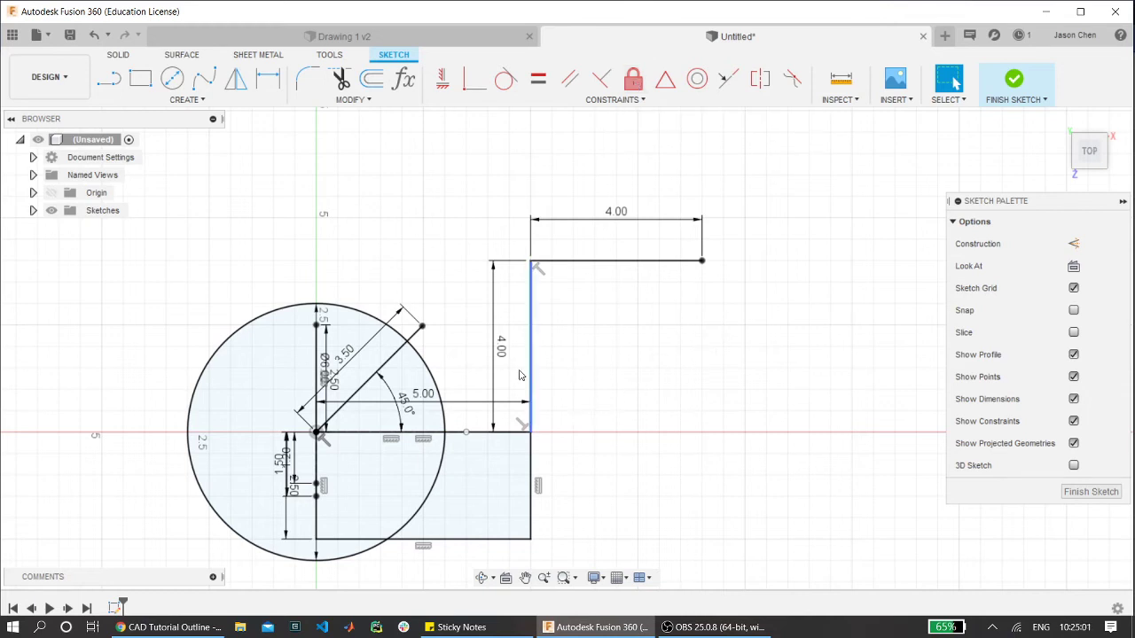
- Drag the vertical line's 4.00 dimension from its left side to its right
{"action": "left_click_drag", "start_coordinate": [543, 357], "coordinate": [567, 355]}
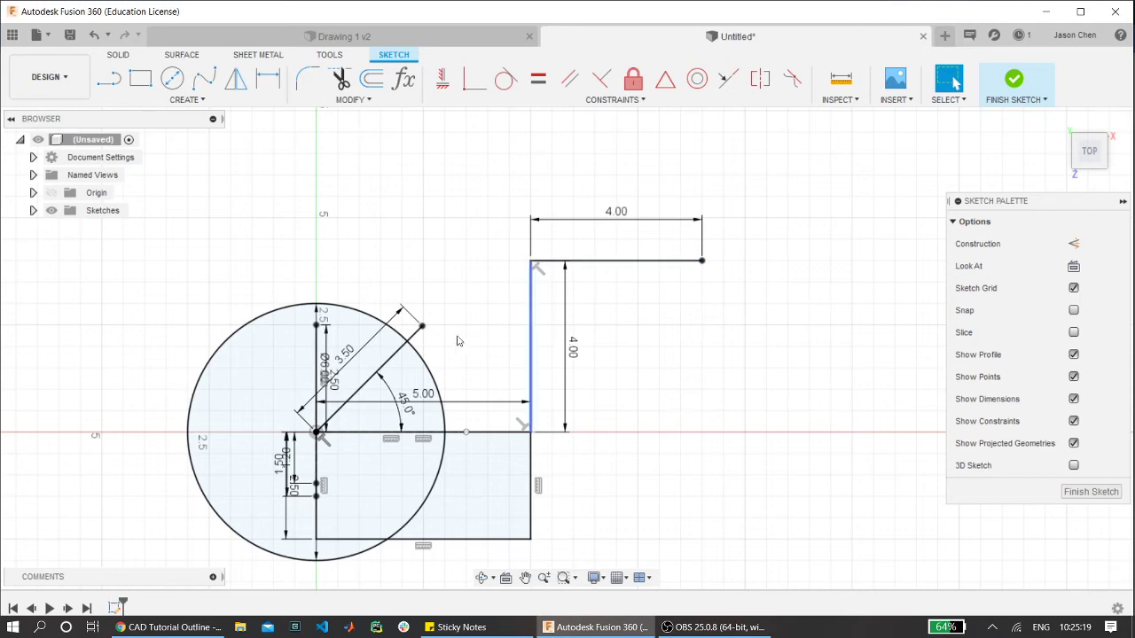
{"action": "scroll", "coordinate": [312, 438], "scroll_direction": "up", "scroll_amount": 3}
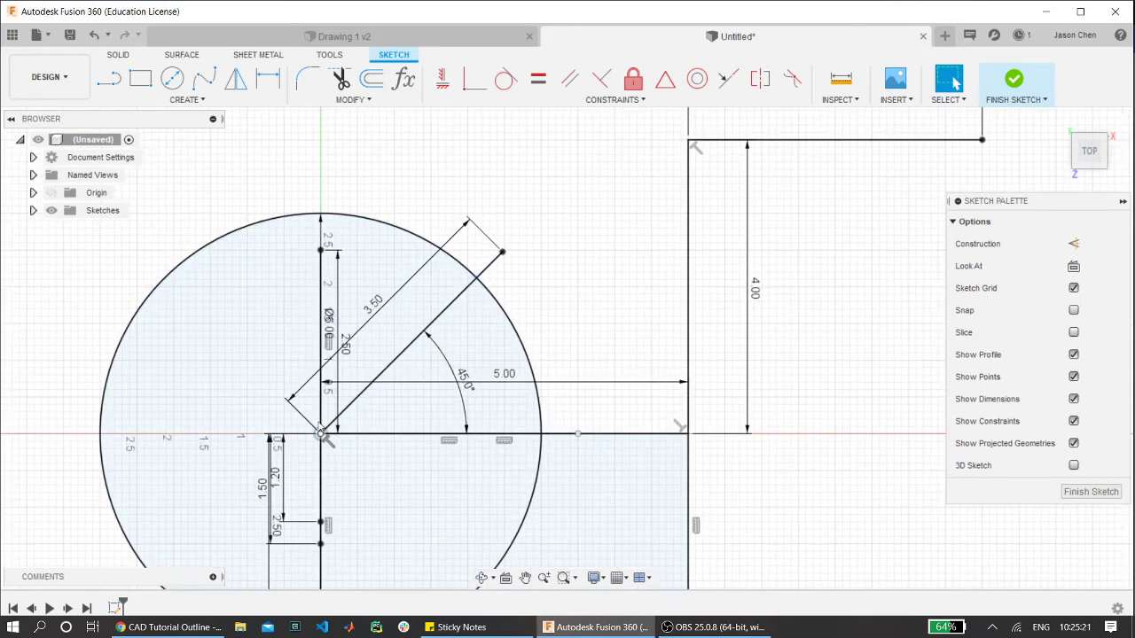
{"action": "scroll", "coordinate": [321, 435], "scroll_direction": "down", "scroll_amount": 4}
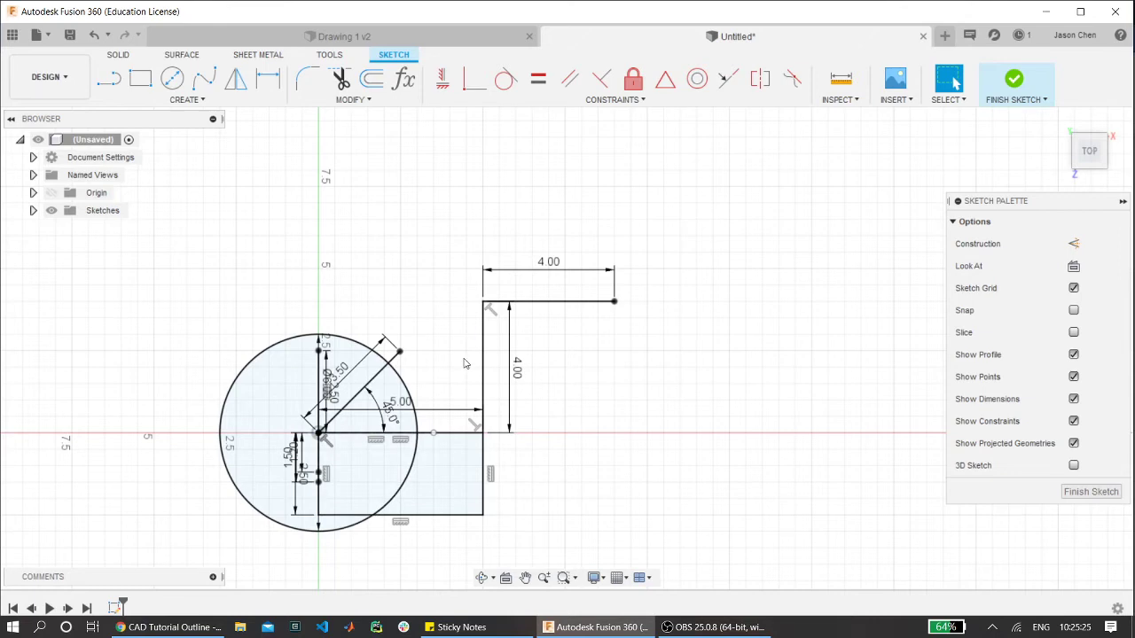
{"action": "scroll", "coordinate": [583, 367], "scroll_direction": "down", "scroll_amount": 3}
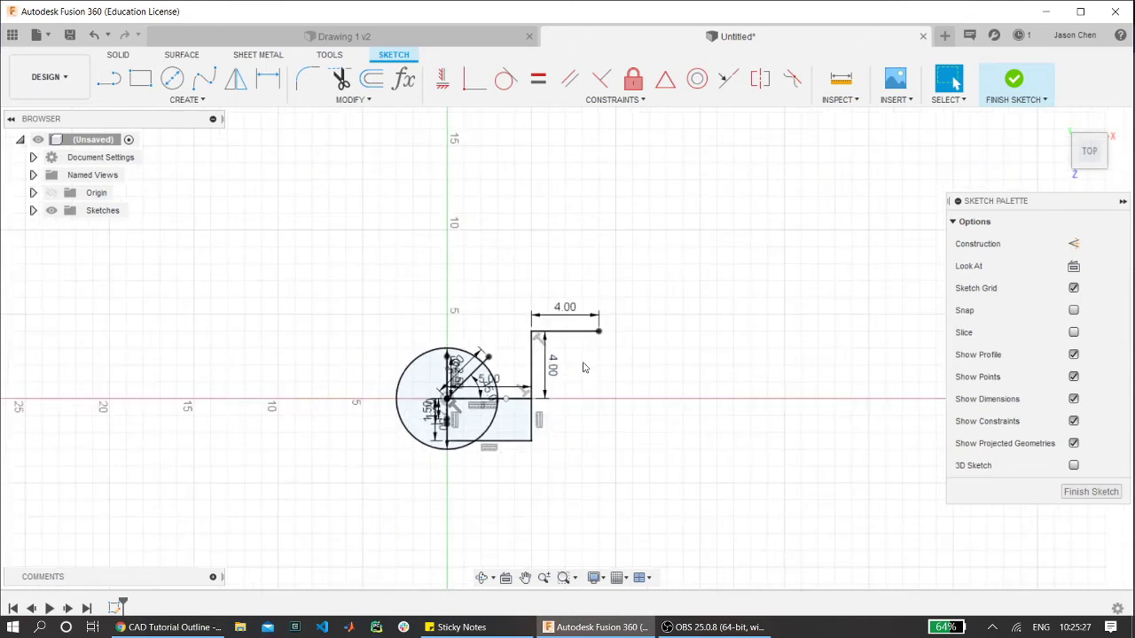
{"action": "scroll", "coordinate": [593, 384], "scroll_direction": "up", "scroll_amount": 3}
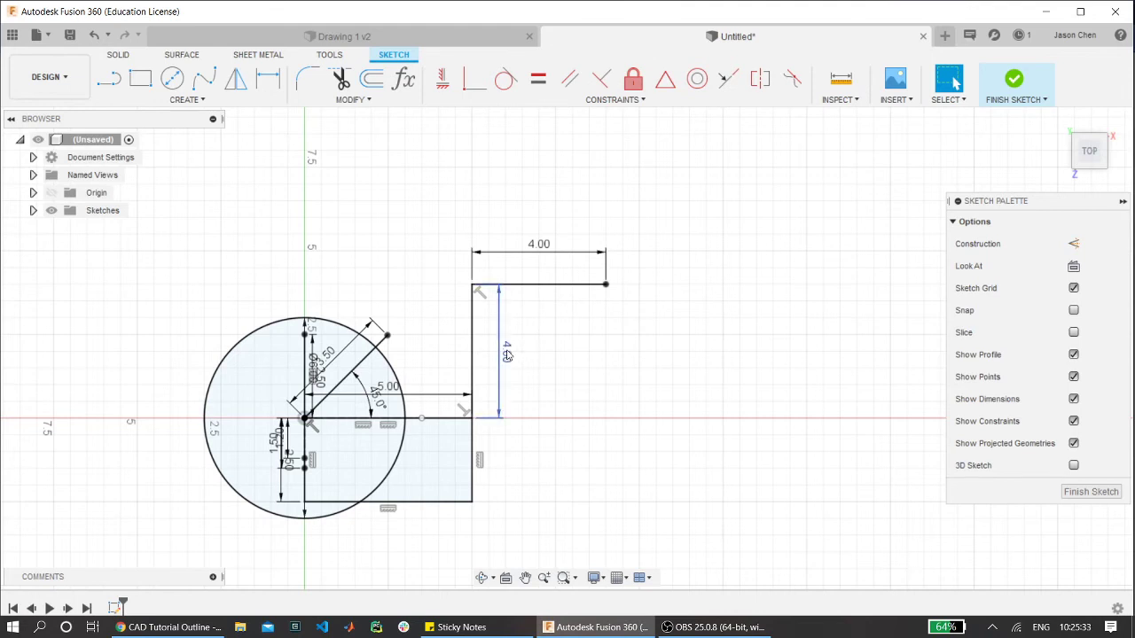
{"action": "scroll", "coordinate": [381, 390], "scroll_direction": "up", "scroll_amount": 3}
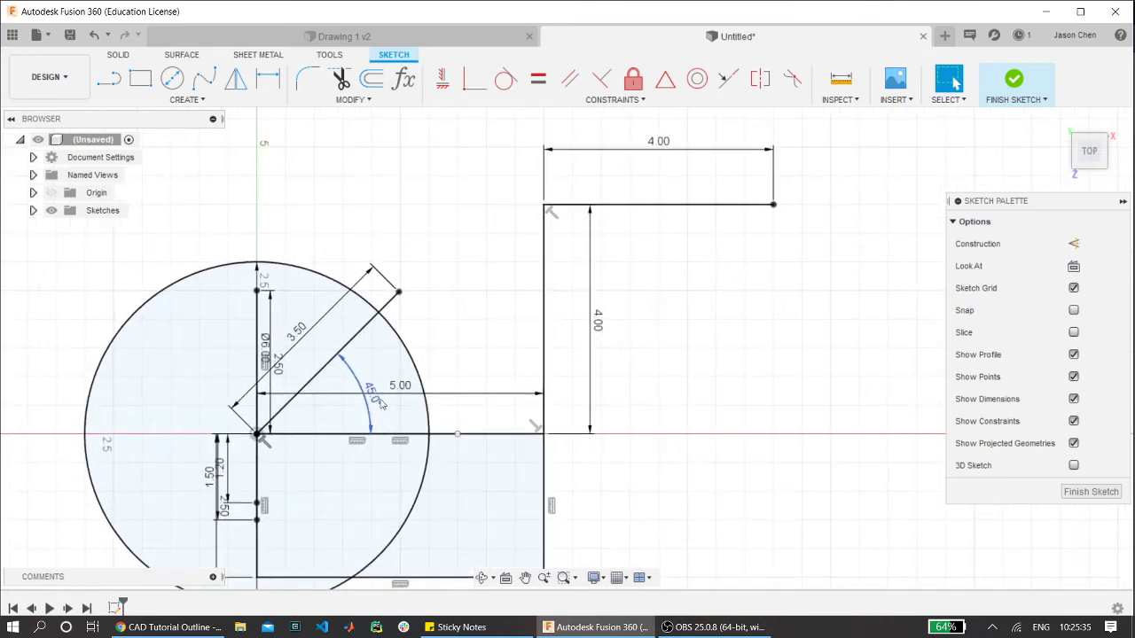
{"action": "left_click", "coordinate": [417, 382]}
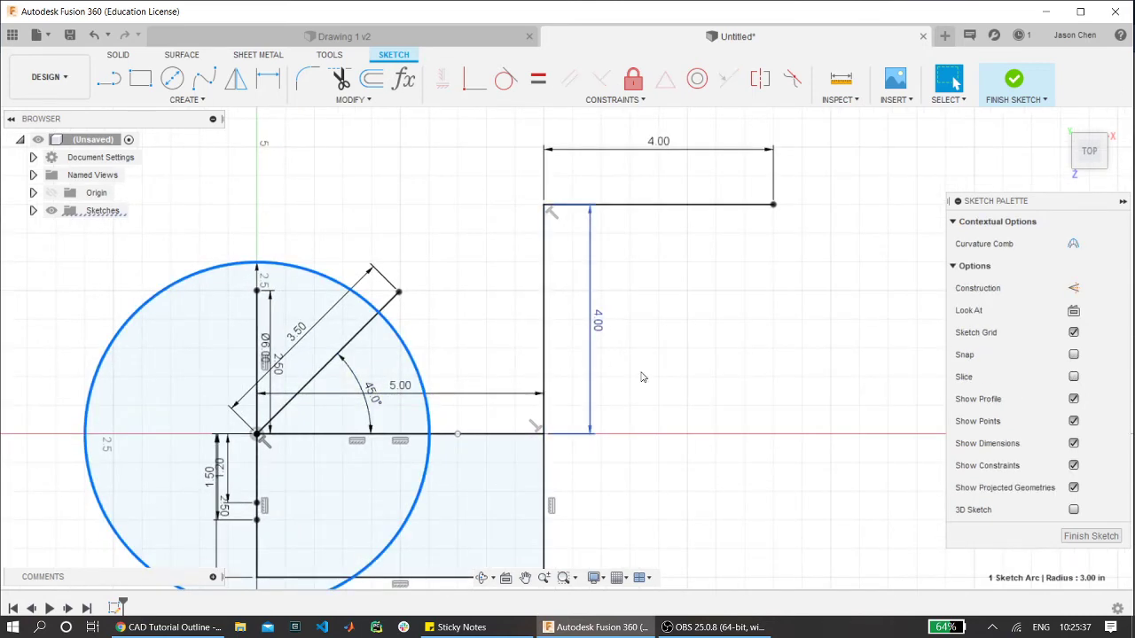
{"action": "scroll", "coordinate": [676, 385], "scroll_direction": "down", "scroll_amount": 2}
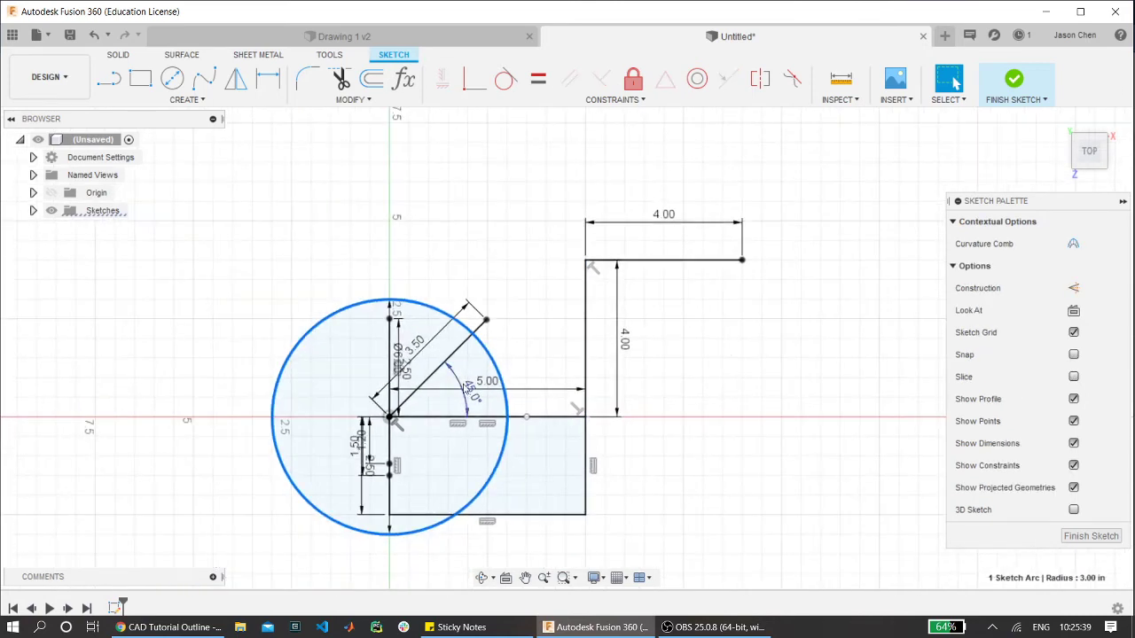
{"action": "scroll", "coordinate": [401, 367], "scroll_direction": "up", "scroll_amount": 3}
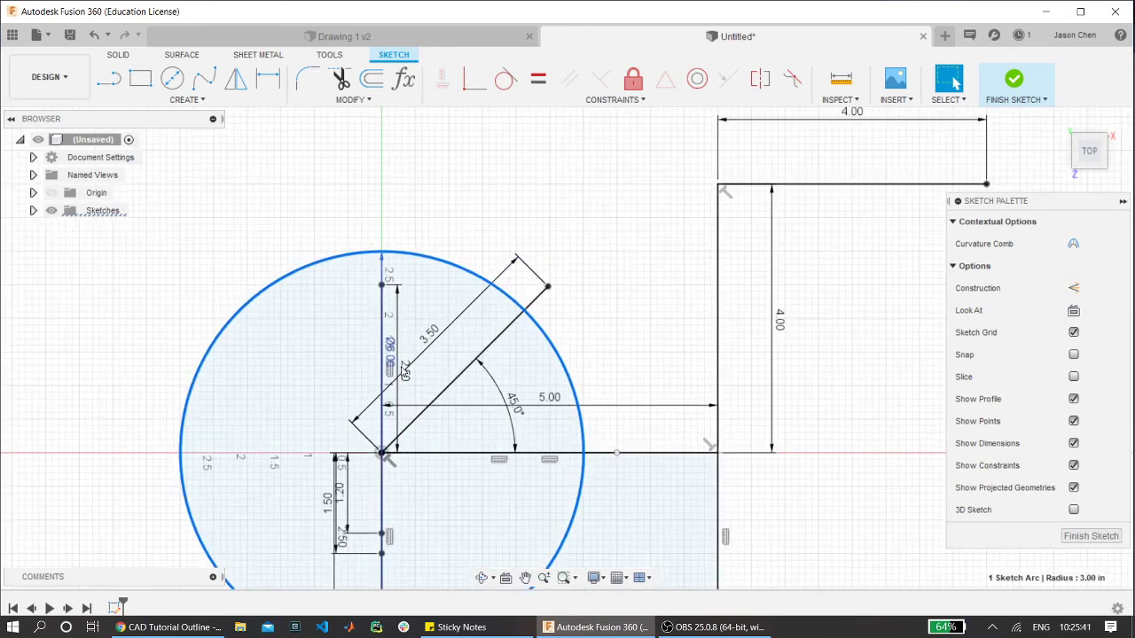
{"action": "scroll", "coordinate": [404, 372], "scroll_direction": "up", "scroll_amount": 2}
{"action": "double_click", "coordinate": [383, 344]}
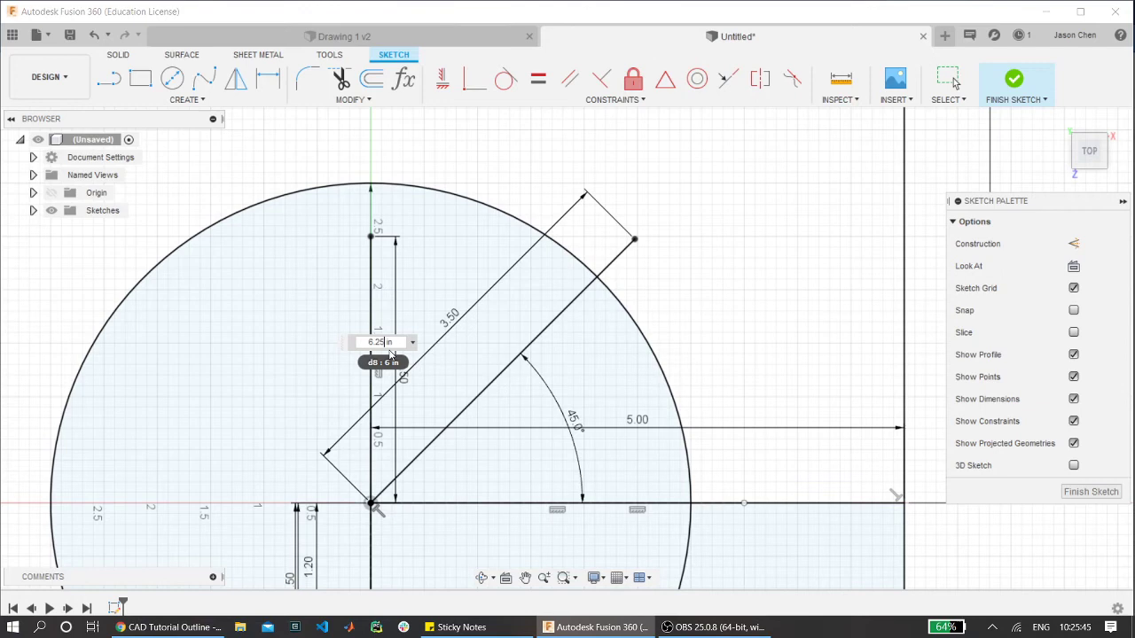
{"action": "key", "text": "Return"}
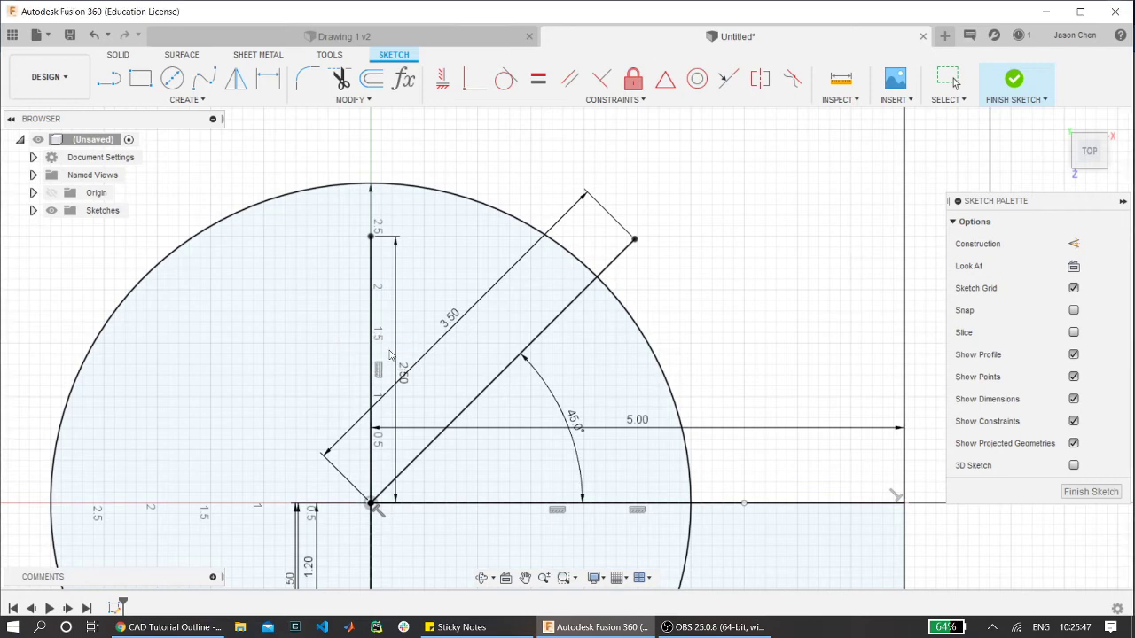
{"action": "scroll", "coordinate": [516, 404], "scroll_direction": "down", "scroll_amount": 3}
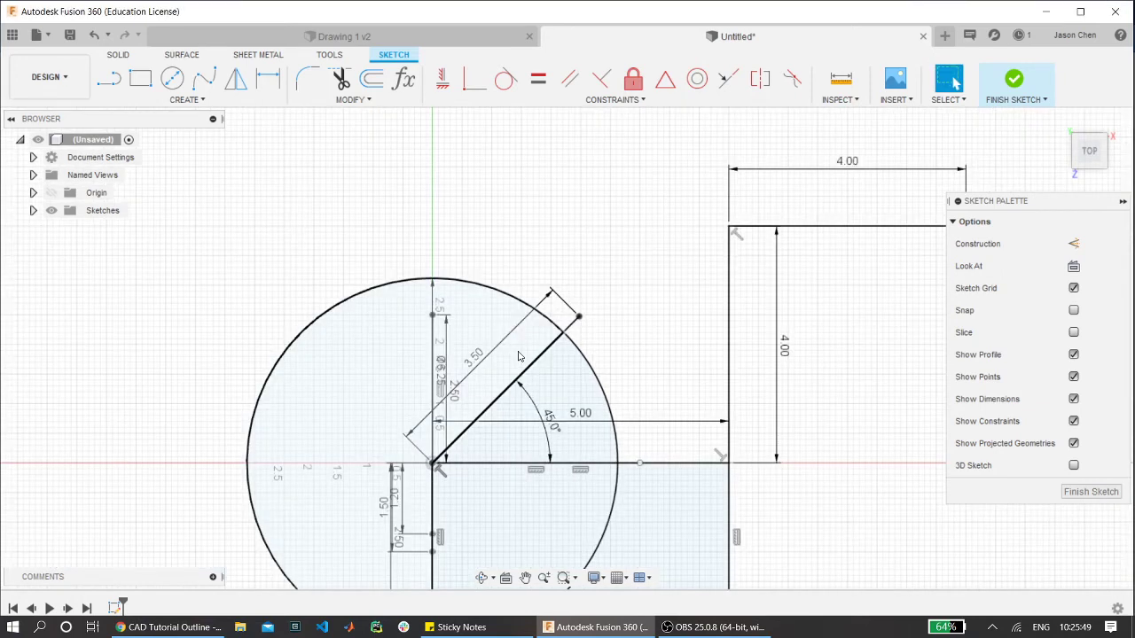
{"action": "scroll", "coordinate": [464, 319], "scroll_direction": "down", "scroll_amount": 2}
{"action": "scroll", "coordinate": [560, 382], "scroll_direction": "up", "scroll_amount": 3}
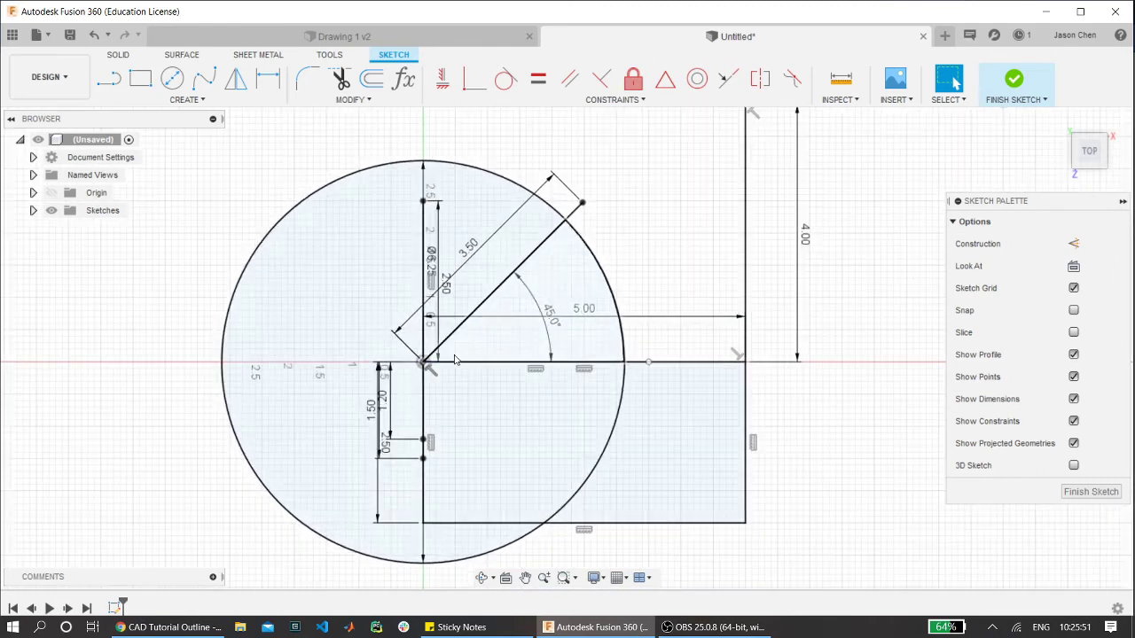
{"action": "scroll", "coordinate": [560, 381], "scroll_direction": "down", "scroll_amount": 3}
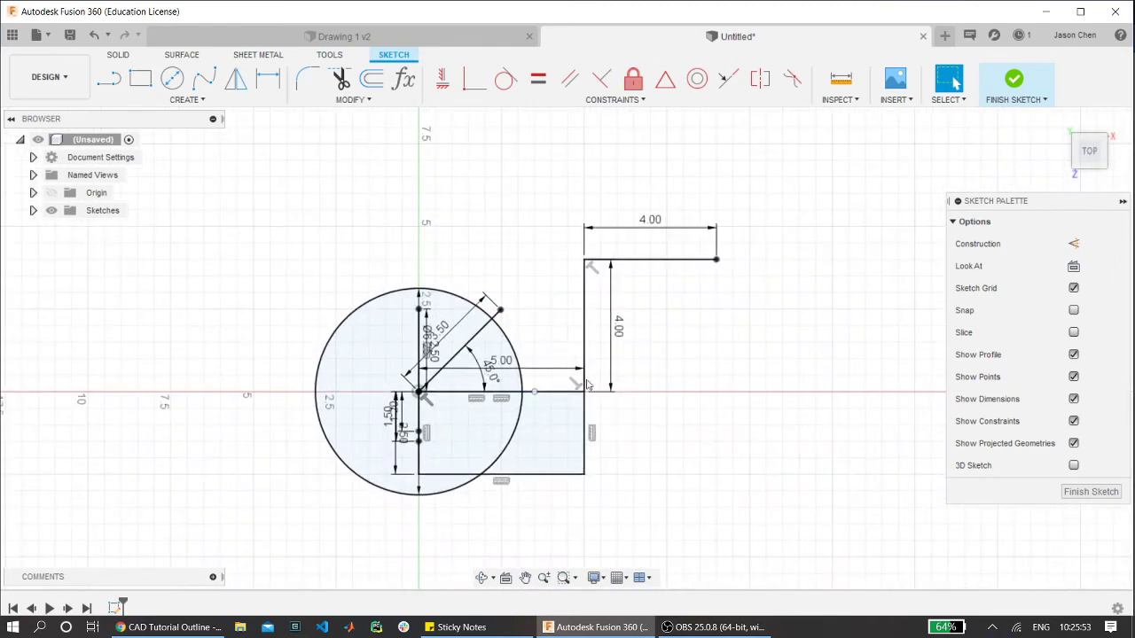
{"action": "left_click", "coordinate": [648, 430]}
- Try a MidPoint constraint on the vertical 4.00 line, cancel it, and switch to Line
{"action": "left_click", "coordinate": [522, 348]}
{"action": "left_click", "coordinate": [717, 377]}
{"action": "scroll", "coordinate": [584, 340], "scroll_direction": "up", "scroll_amount": 3}
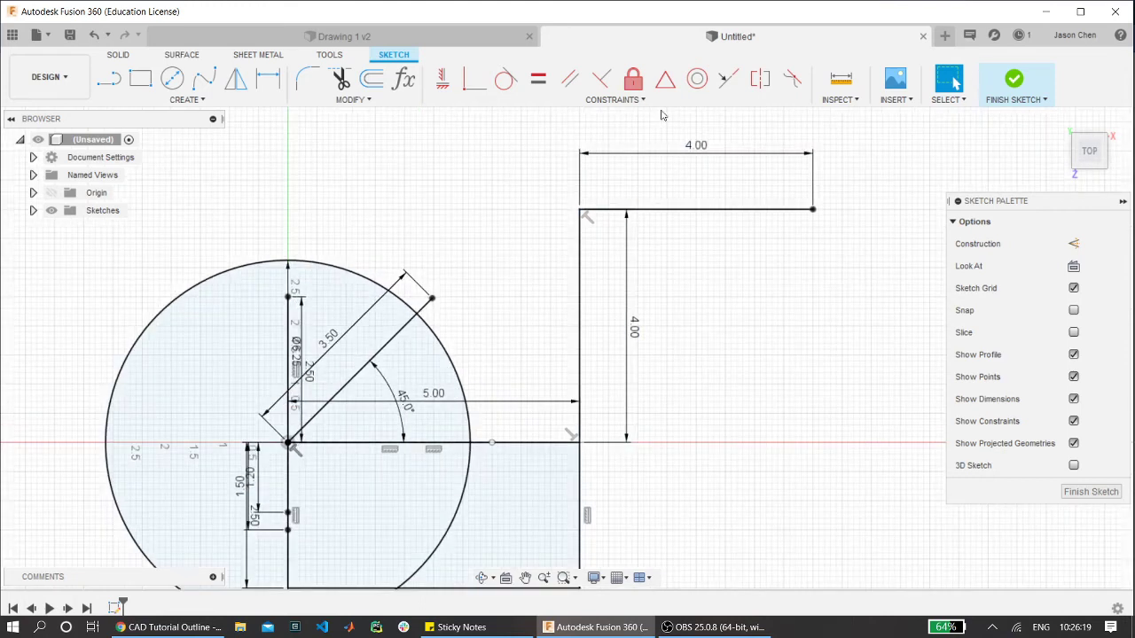
{"action": "left_click", "coordinate": [665, 79]}
{"action": "left_click", "coordinate": [582, 341]}
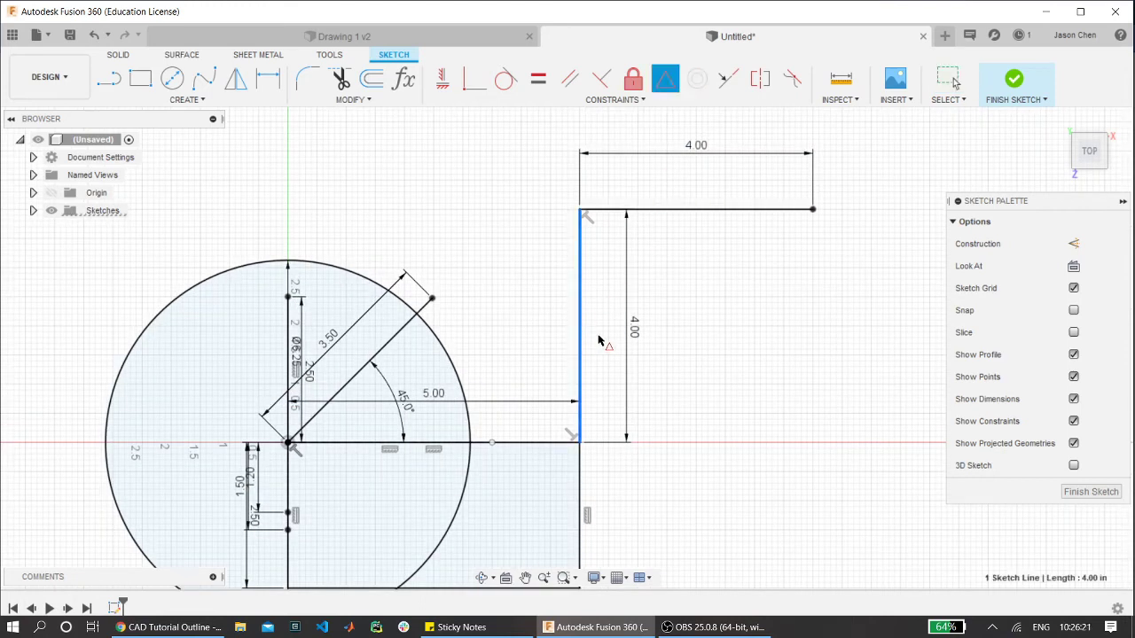
{"action": "key", "text": "Escape"}
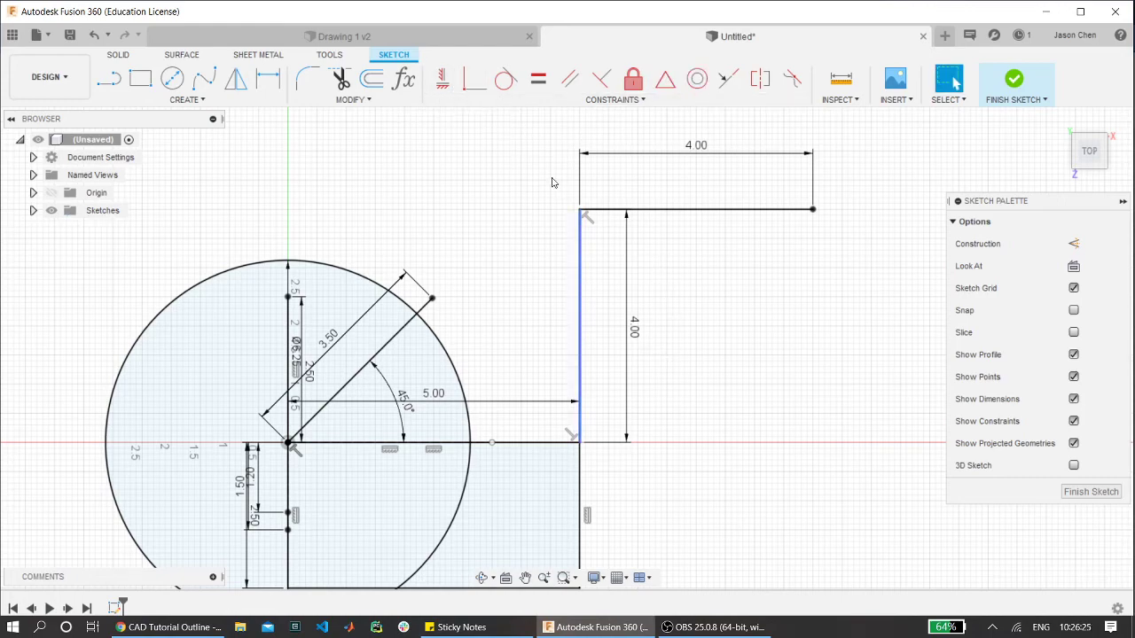
{"action": "scroll", "coordinate": [657, 359], "scroll_direction": "up", "scroll_amount": 2}
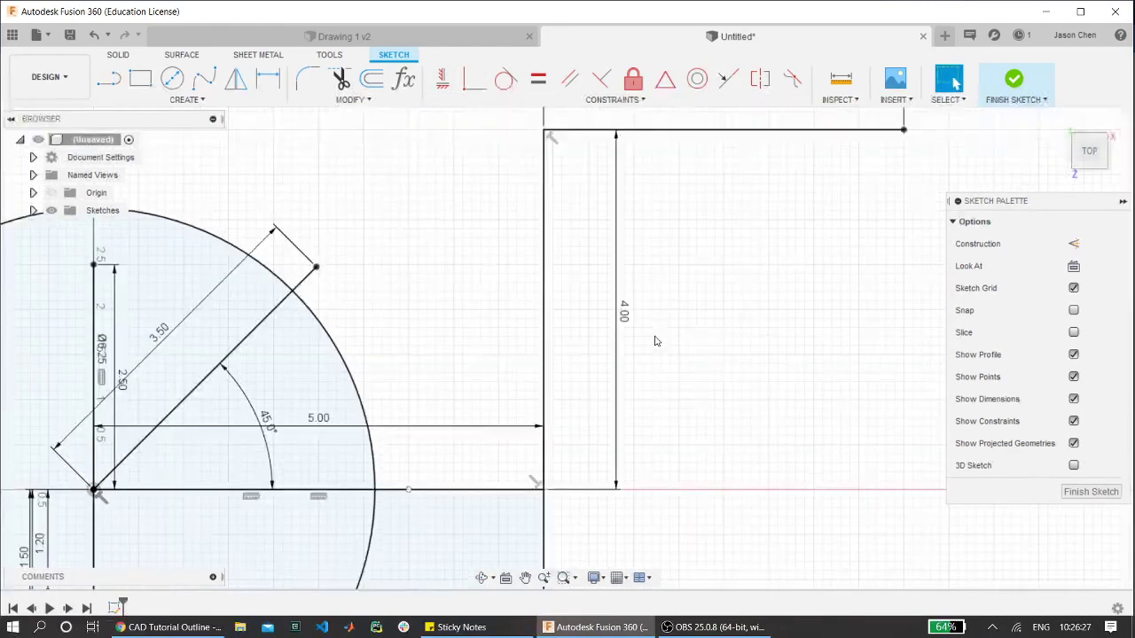
{"action": "left_click", "coordinate": [120, 80]}
{"action": "scroll", "coordinate": [266, 209], "scroll_direction": "down", "scroll_amount": 3}
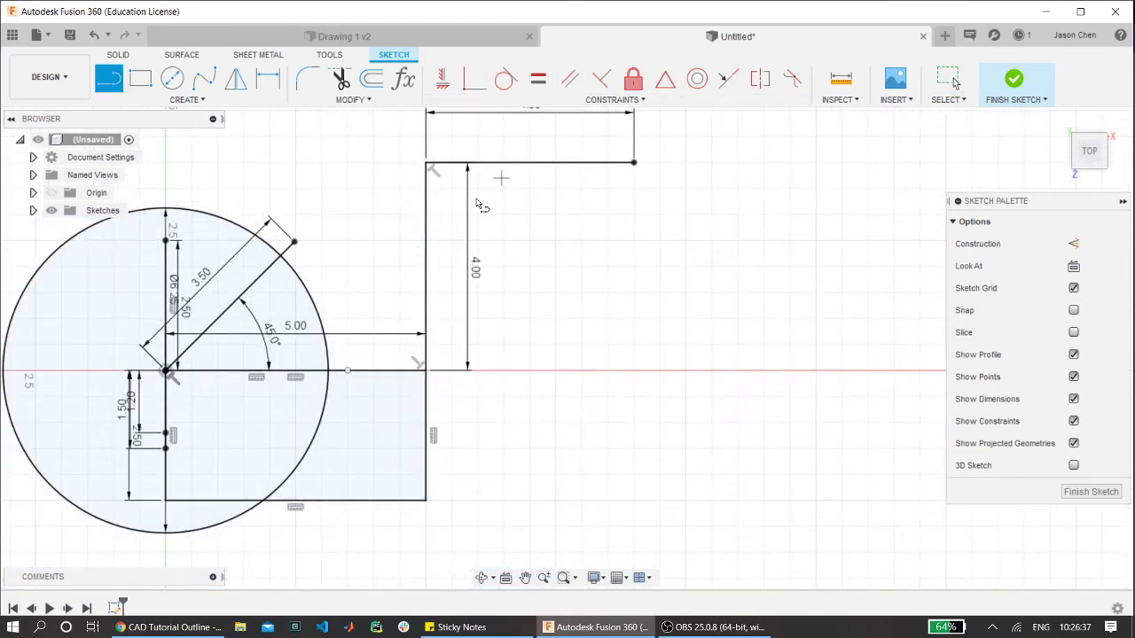
- Draw a 6.00 line from the vertical 4.00 edge and constrain it perpendicular to that edge
{"action": "left_click", "coordinate": [425, 224]}
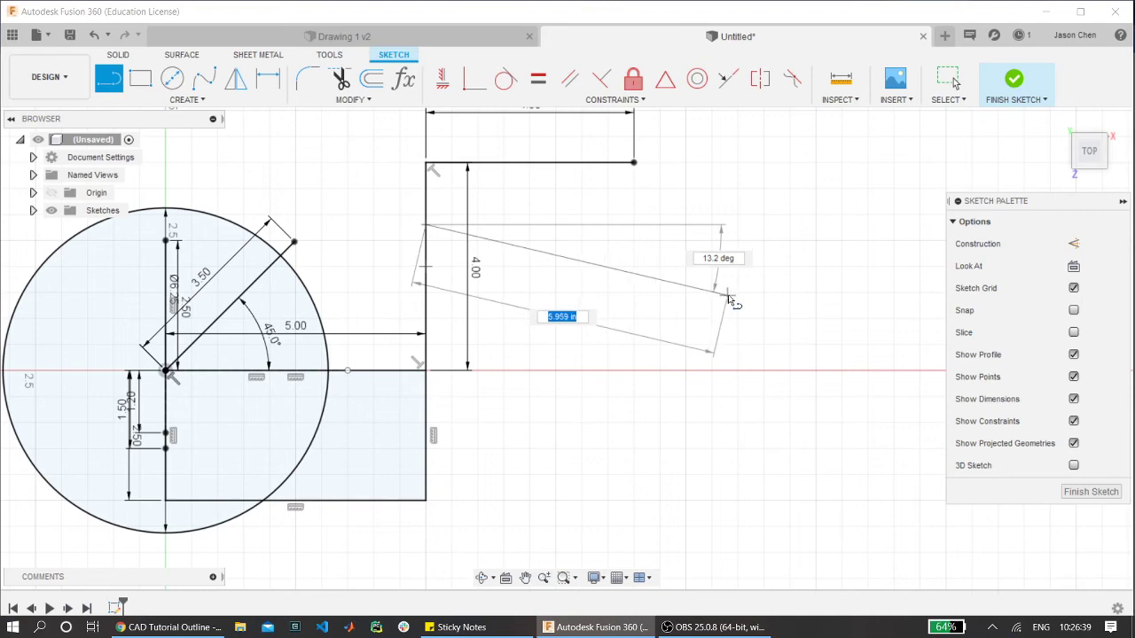
{"action": "type", "text": "6"}
{"action": "key", "text": "Return"}
{"action": "key", "text": "Escape"}
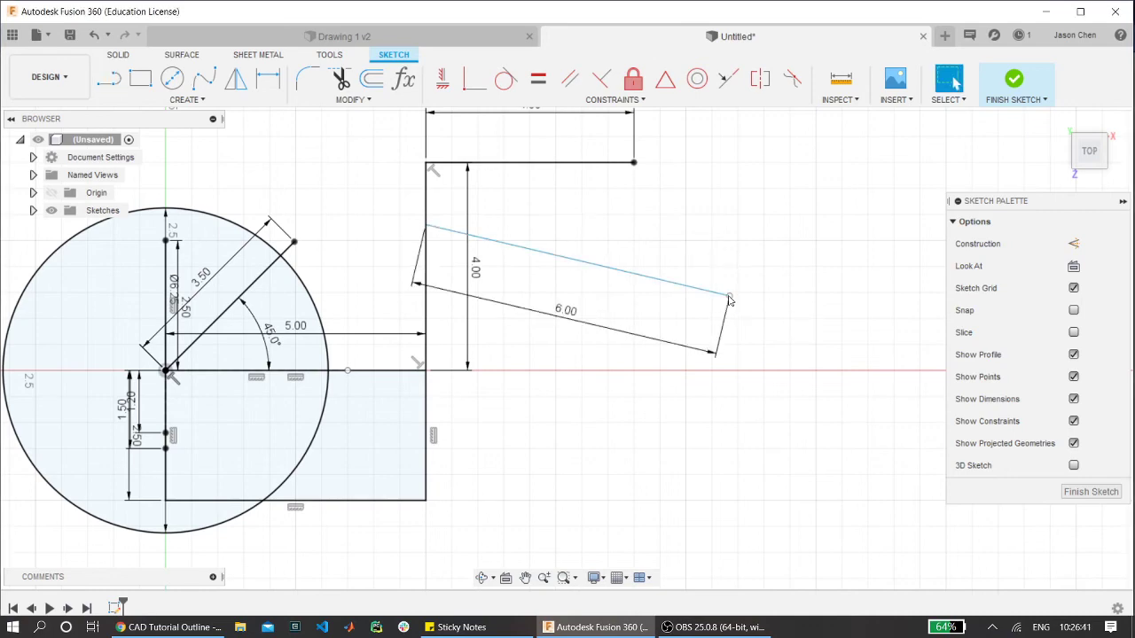
{"action": "scroll", "coordinate": [522, 263], "scroll_direction": "up", "scroll_amount": 3}
{"action": "scroll", "coordinate": [532, 304], "scroll_direction": "down", "scroll_amount": 3}
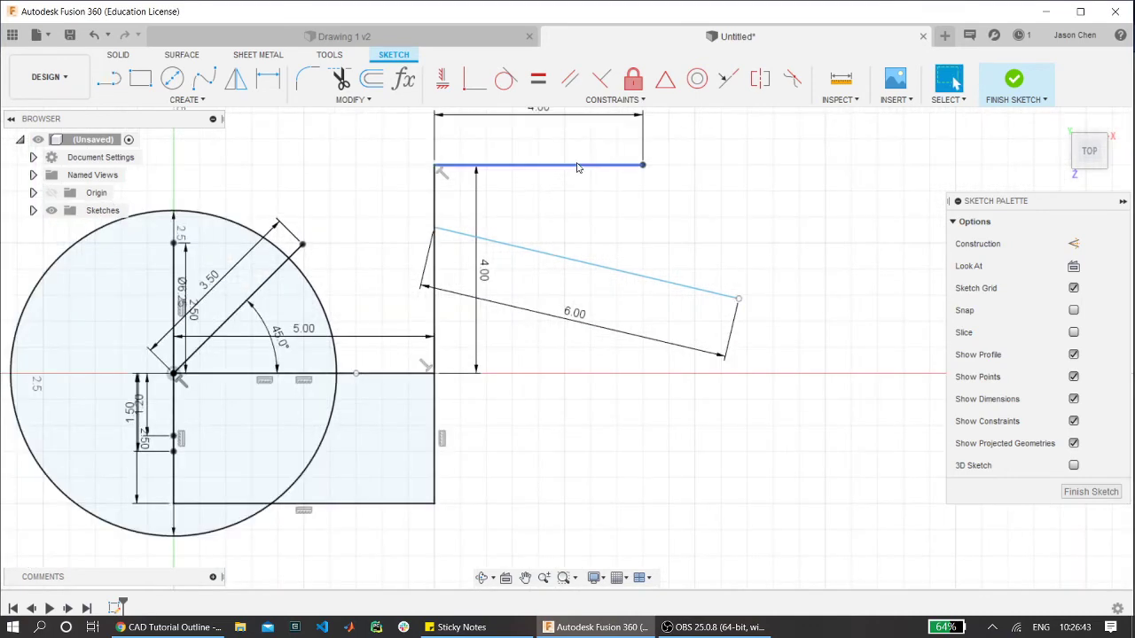
{"action": "left_click", "coordinate": [601, 89]}
{"action": "left_click", "coordinate": [479, 239]}
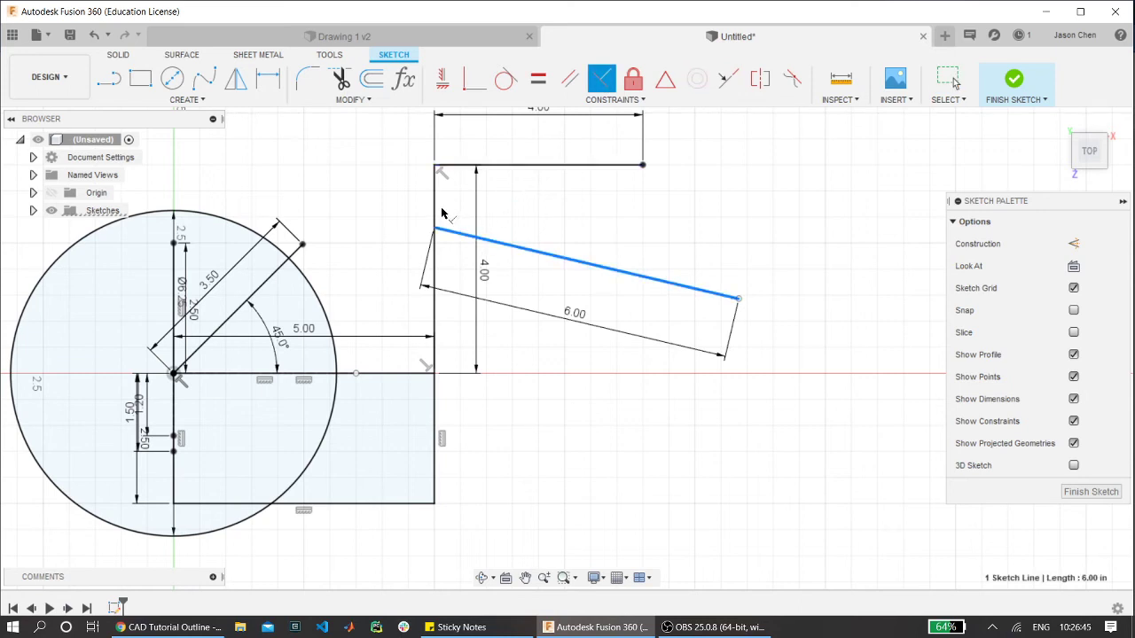
{"action": "left_click", "coordinate": [436, 211]}
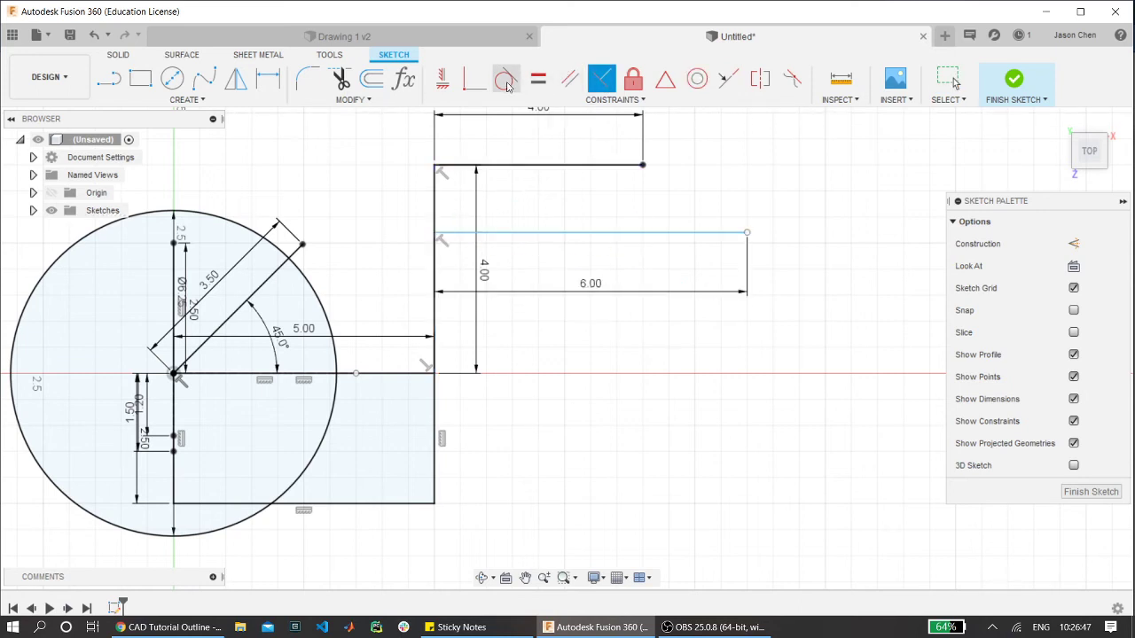
- Attempt MidPoint between the 6.00 line and the vertical edge, moving it lower; cancel failed tries
{"action": "left_click", "coordinate": [665, 82]}
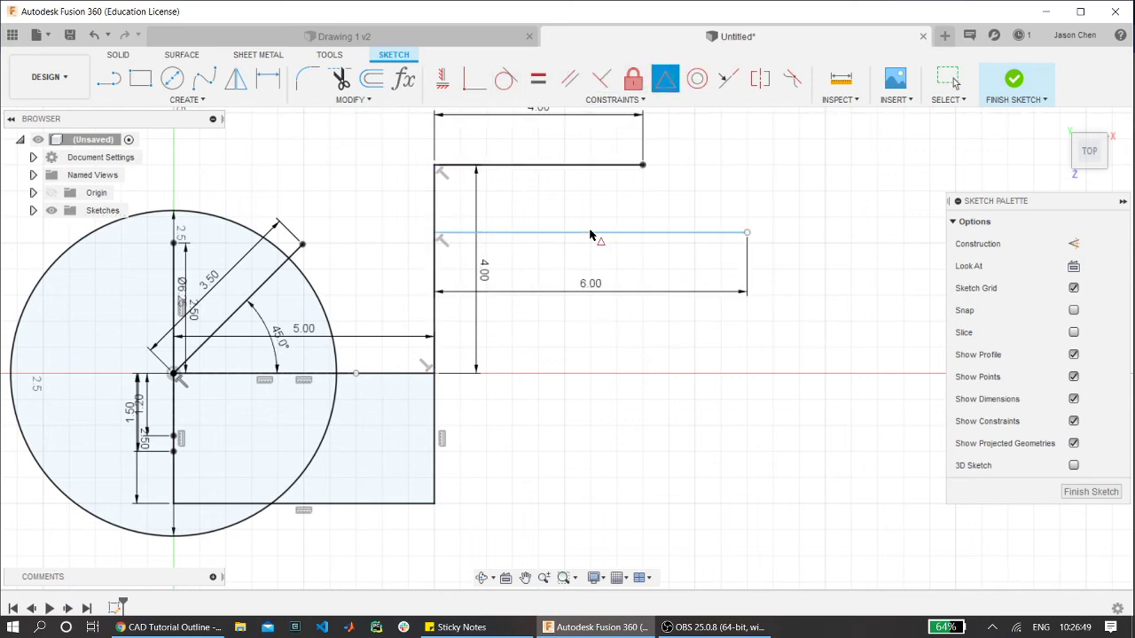
{"action": "left_click", "coordinate": [576, 233]}
{"action": "left_click", "coordinate": [435, 220]}
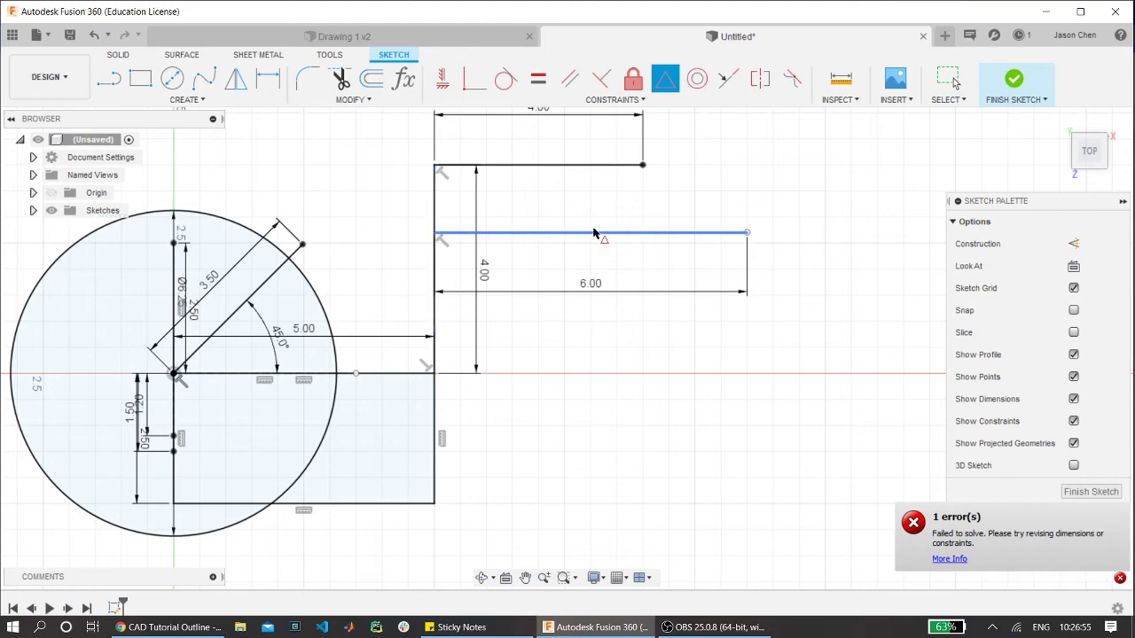
{"action": "scroll", "coordinate": [493, 235], "scroll_direction": "up", "scroll_amount": 4}
{"action": "scroll", "coordinate": [488, 243], "scroll_direction": "down", "scroll_amount": 2}
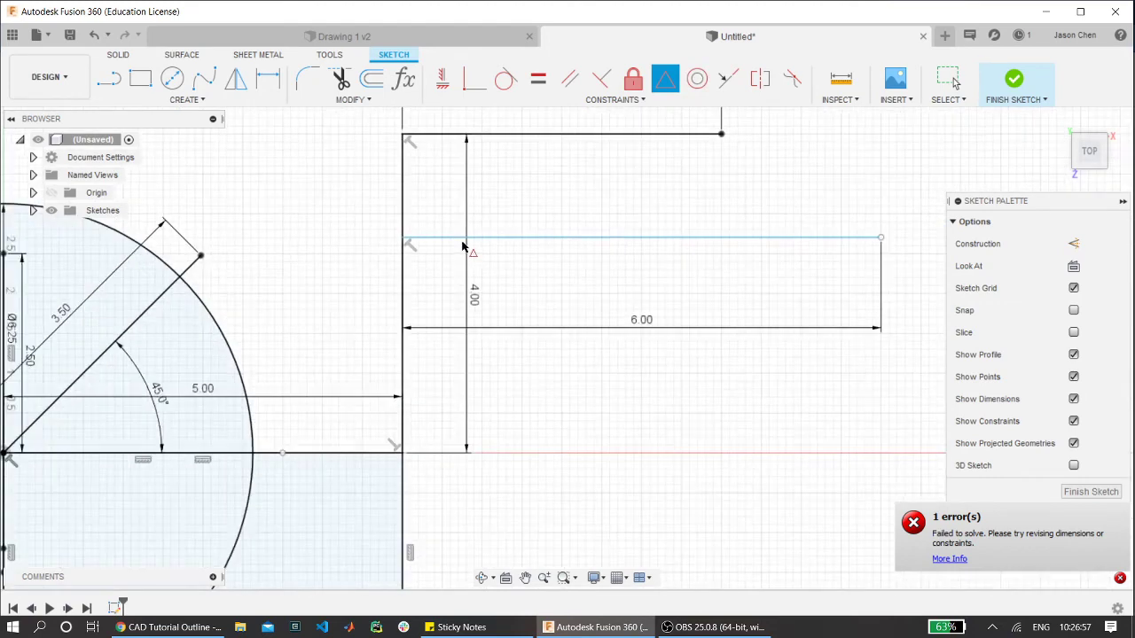
{"action": "key", "text": "Escape"}
{"action": "left_click_drag", "start_coordinate": [498, 248], "coordinate": [493, 357]}
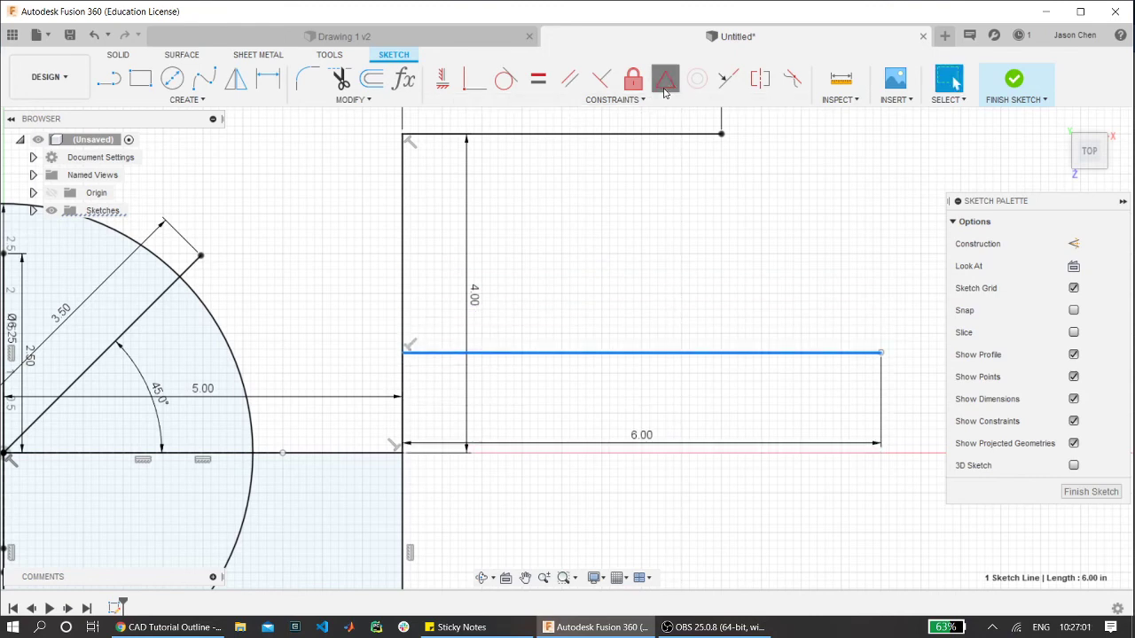
{"action": "left_click", "coordinate": [665, 78]}
{"action": "left_click", "coordinate": [403, 284]}
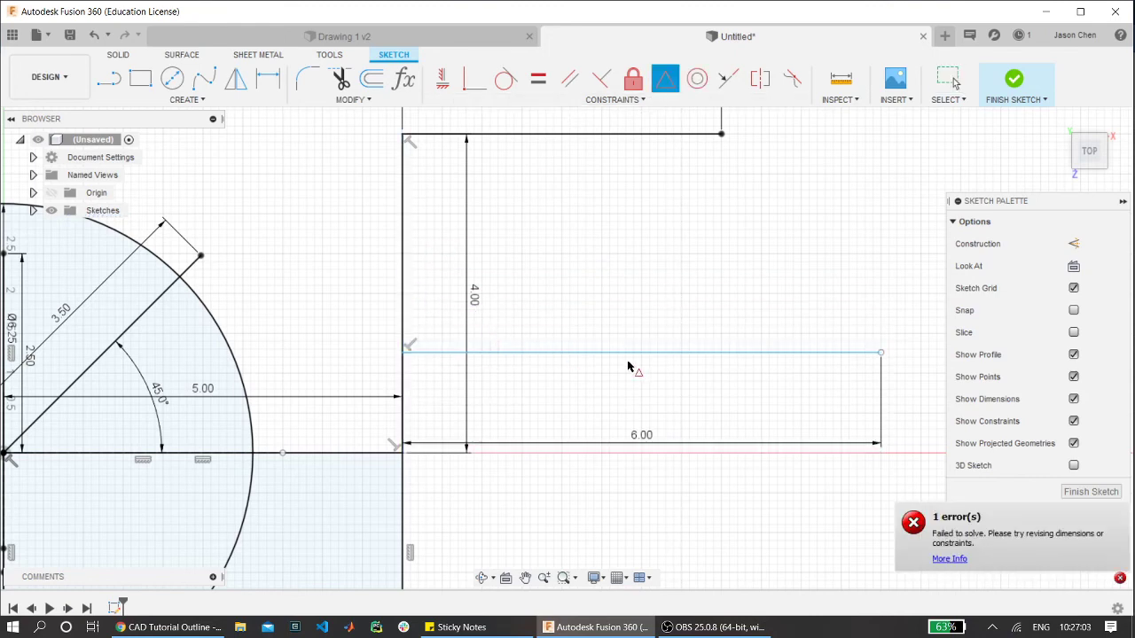
{"action": "left_click", "coordinate": [562, 354]}
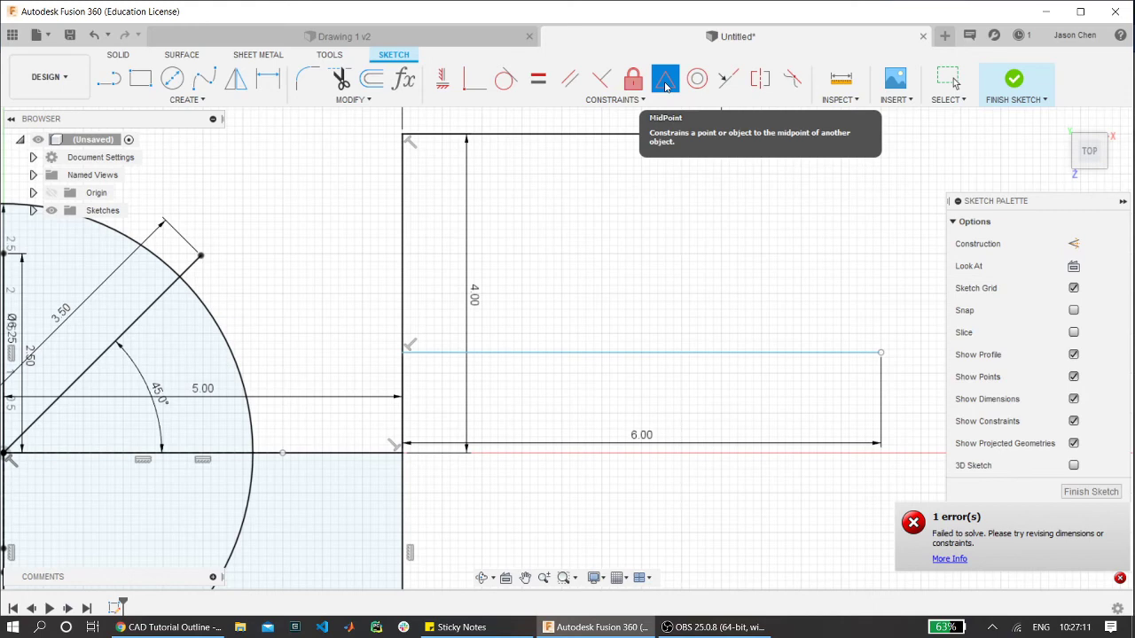
{"action": "key", "text": "Escape"}
{"action": "scroll", "coordinate": [582, 236], "scroll_direction": "down", "scroll_amount": 3}
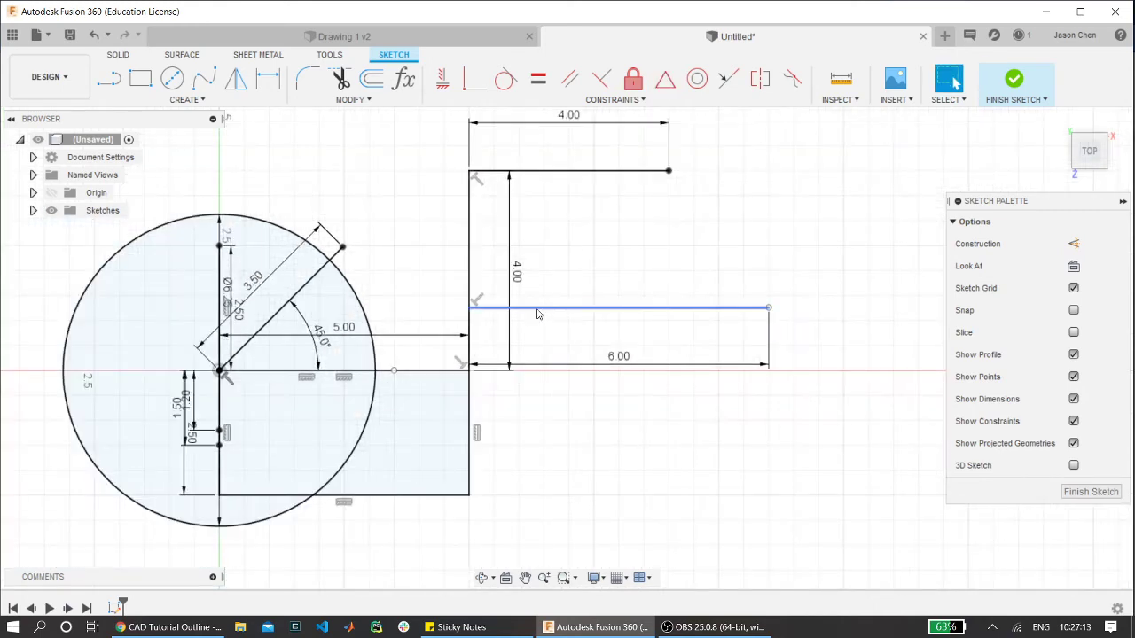
- Move the 6.00 line up and tie its midpoint to the vertical 4.00 edge
{"action": "left_click_drag", "start_coordinate": [536, 313], "coordinate": [550, 246]}
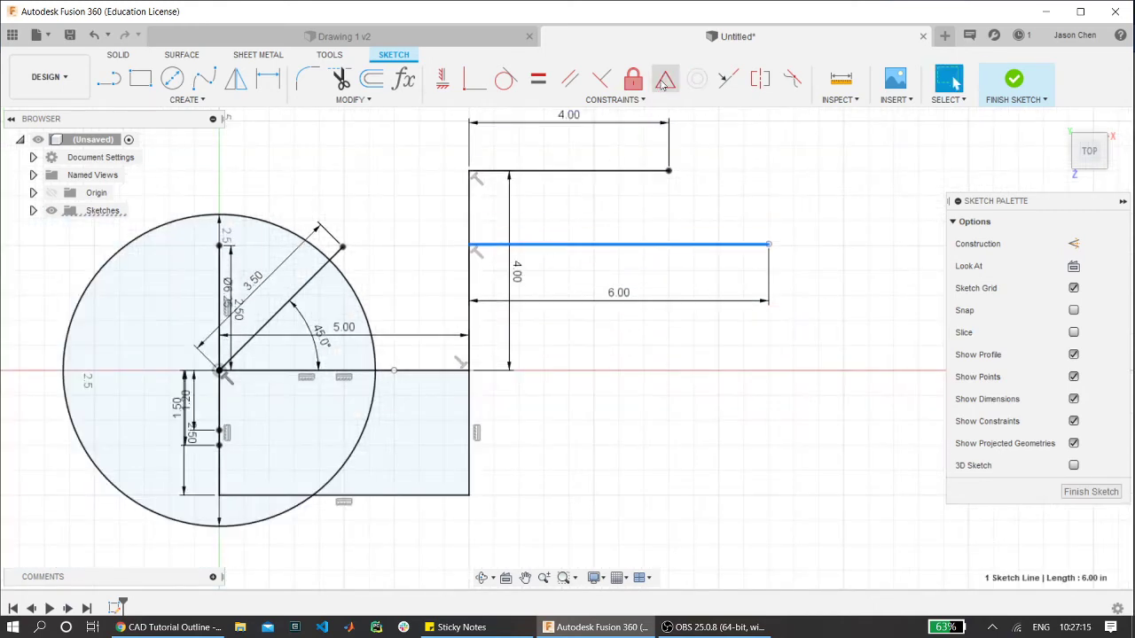
{"action": "left_click", "coordinate": [664, 82]}
{"action": "left_click", "coordinate": [470, 237]}
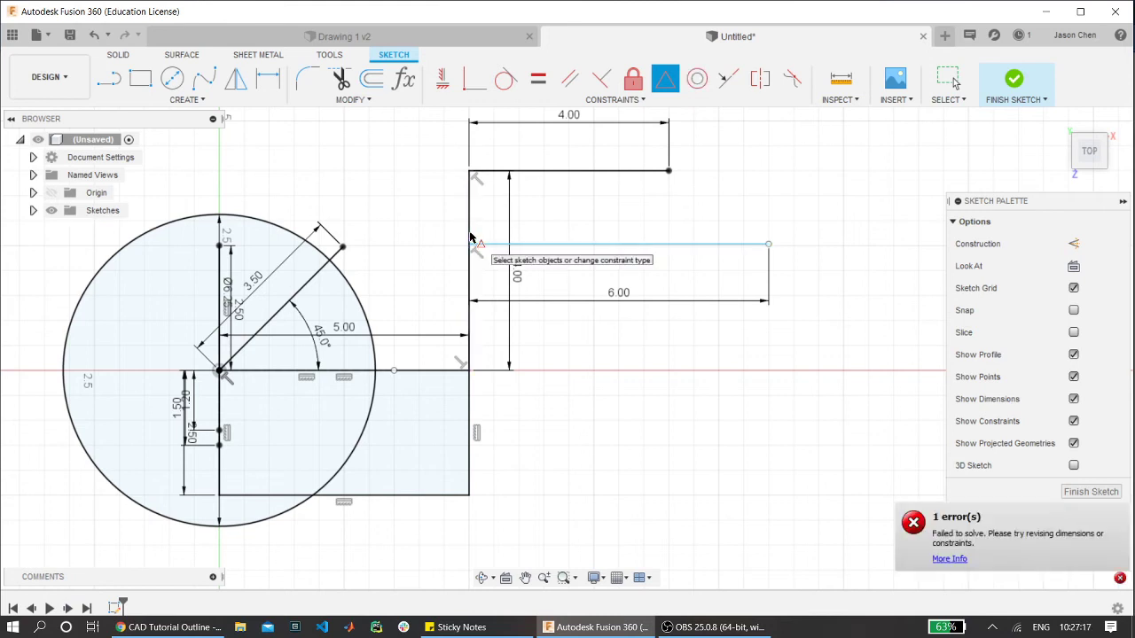
{"action": "key", "text": "Escape"}
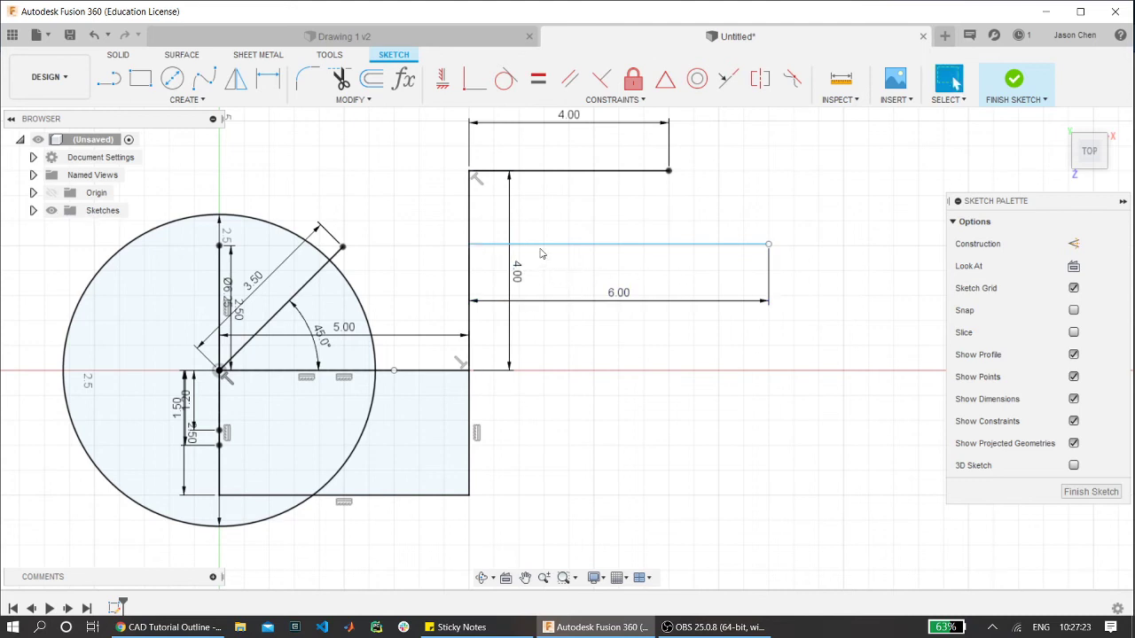
{"action": "left_click", "coordinate": [665, 78]}
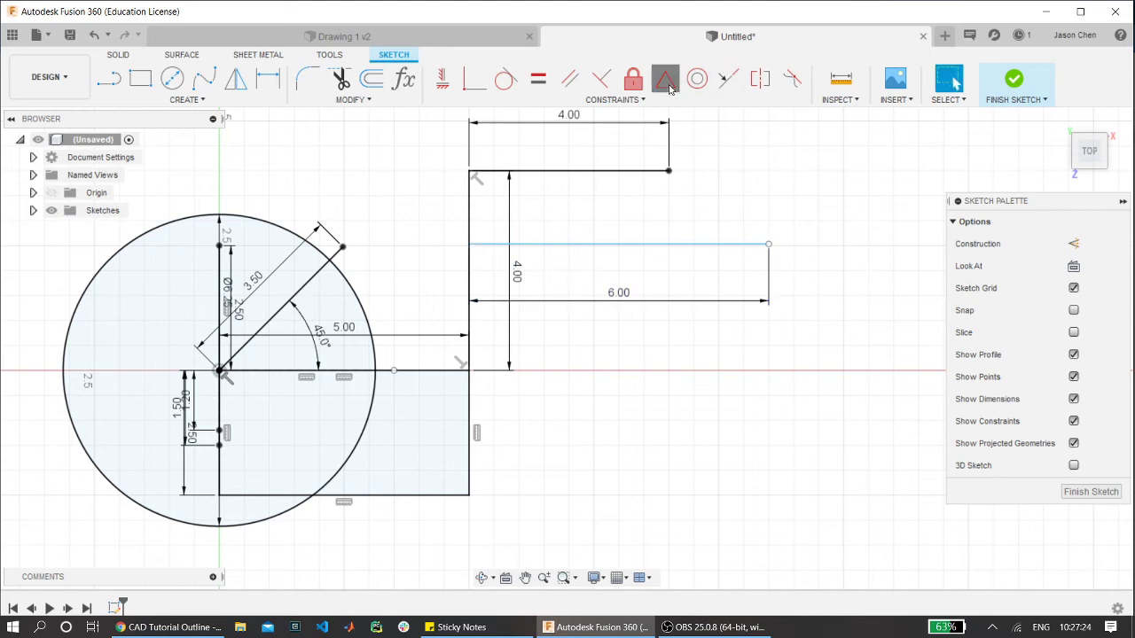
{"action": "left_click", "coordinate": [572, 245]}
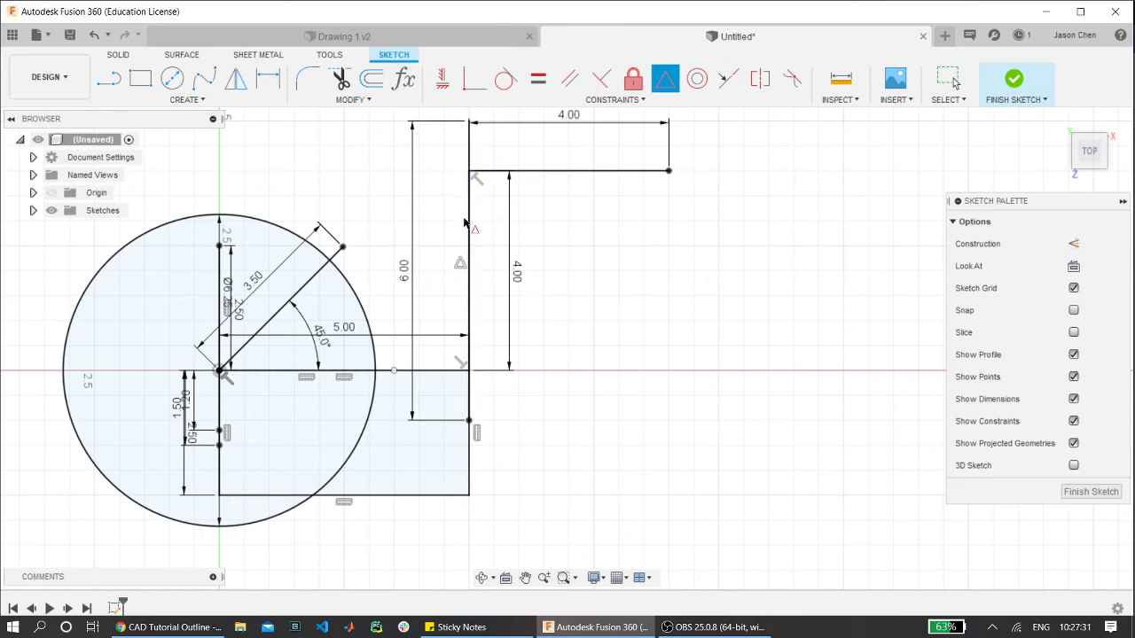
{"action": "scroll", "coordinate": [466, 231], "scroll_direction": "up", "scroll_amount": 3}
- Drag the 6.00 dimension to just left of the tall vertical line, then start Line with L
{"action": "key", "text": "Escape"}
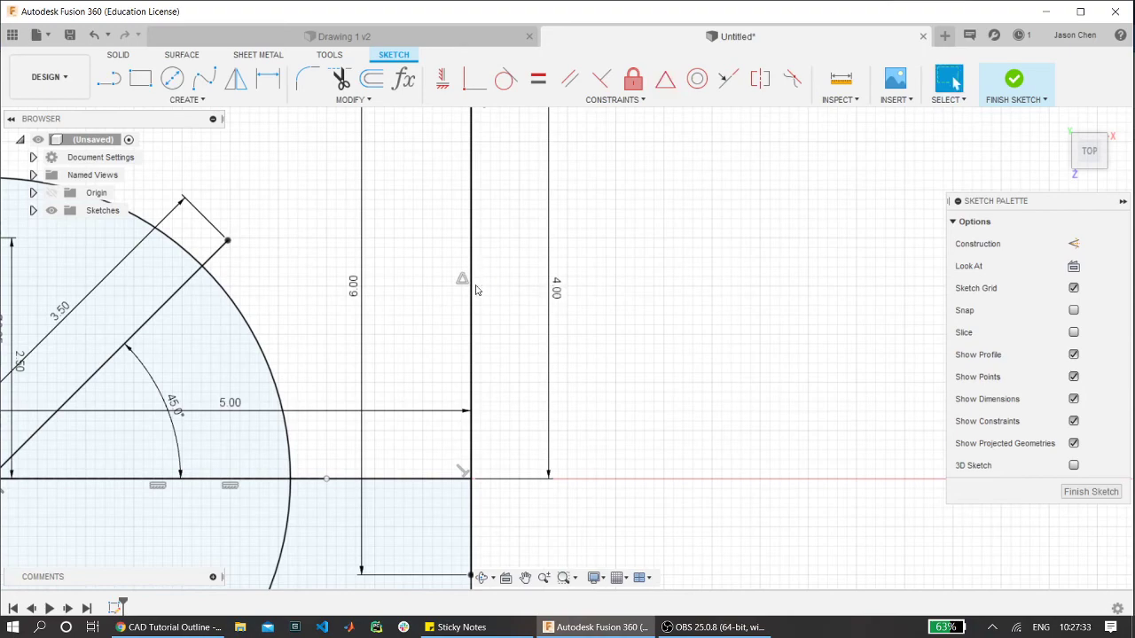
{"action": "scroll", "coordinate": [488, 310], "scroll_direction": "down", "scroll_amount": 3}
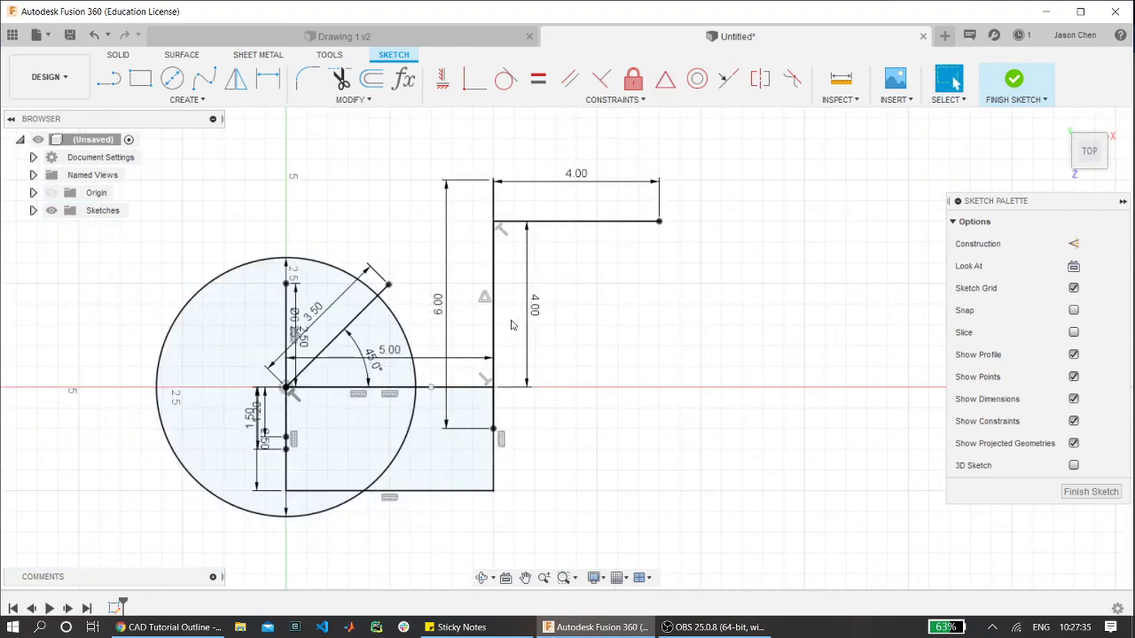
{"action": "scroll", "coordinate": [459, 369], "scroll_direction": "up", "scroll_amount": 3}
{"action": "scroll", "coordinate": [518, 248], "scroll_direction": "up", "scroll_amount": 2}
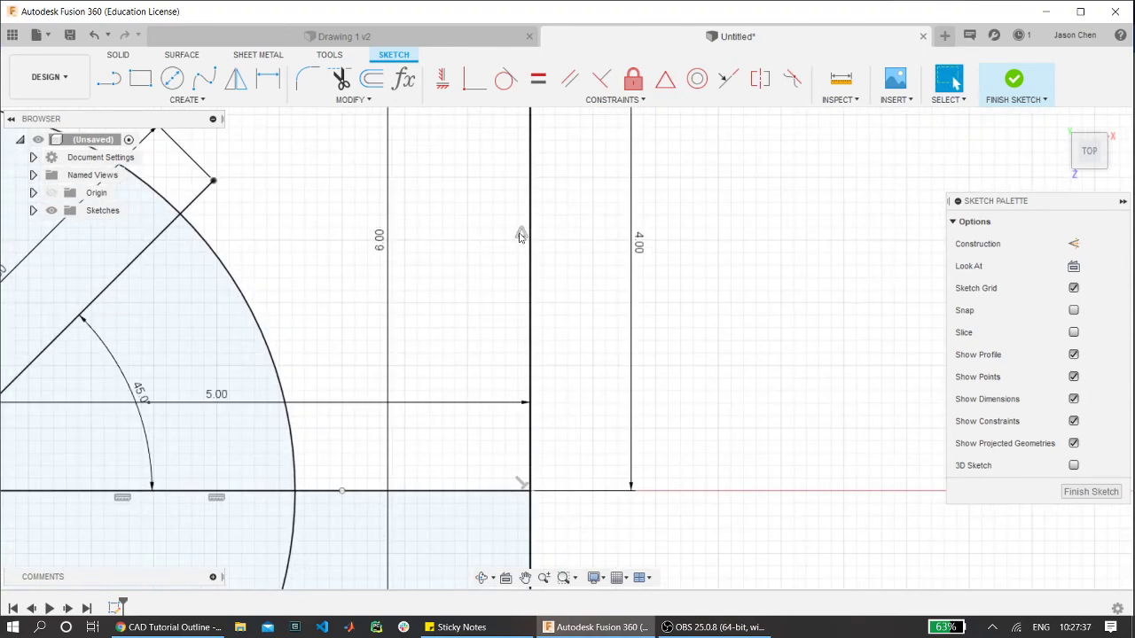
{"action": "scroll", "coordinate": [532, 365], "scroll_direction": "down", "scroll_amount": 2}
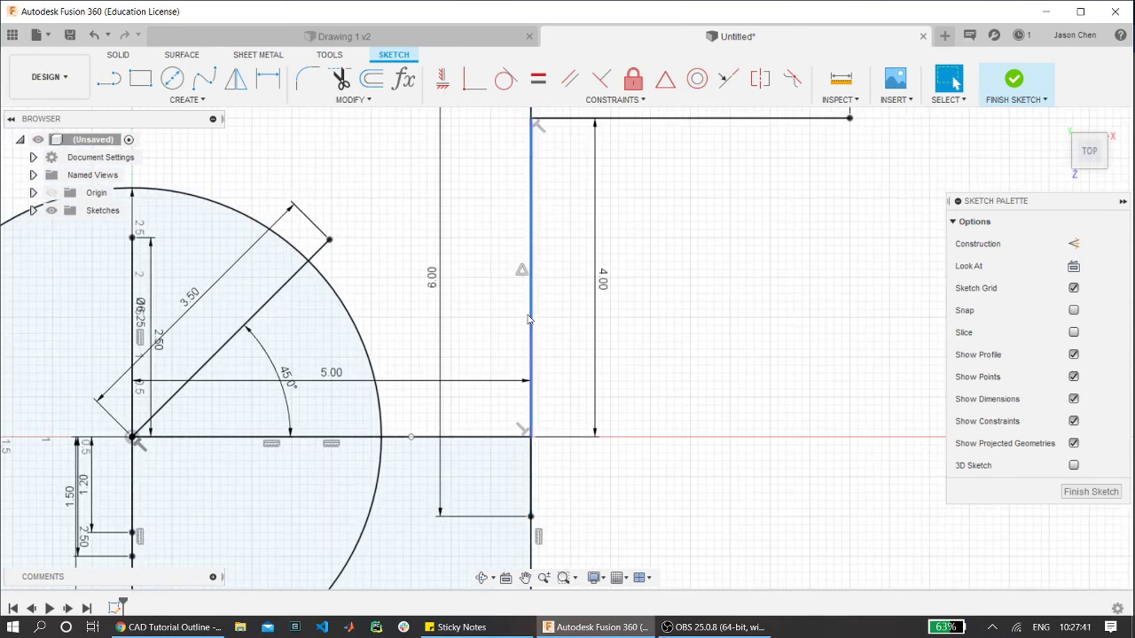
{"action": "scroll", "coordinate": [523, 335], "scroll_direction": "down", "scroll_amount": 2}
{"action": "scroll", "coordinate": [506, 292], "scroll_direction": "up", "scroll_amount": 2}
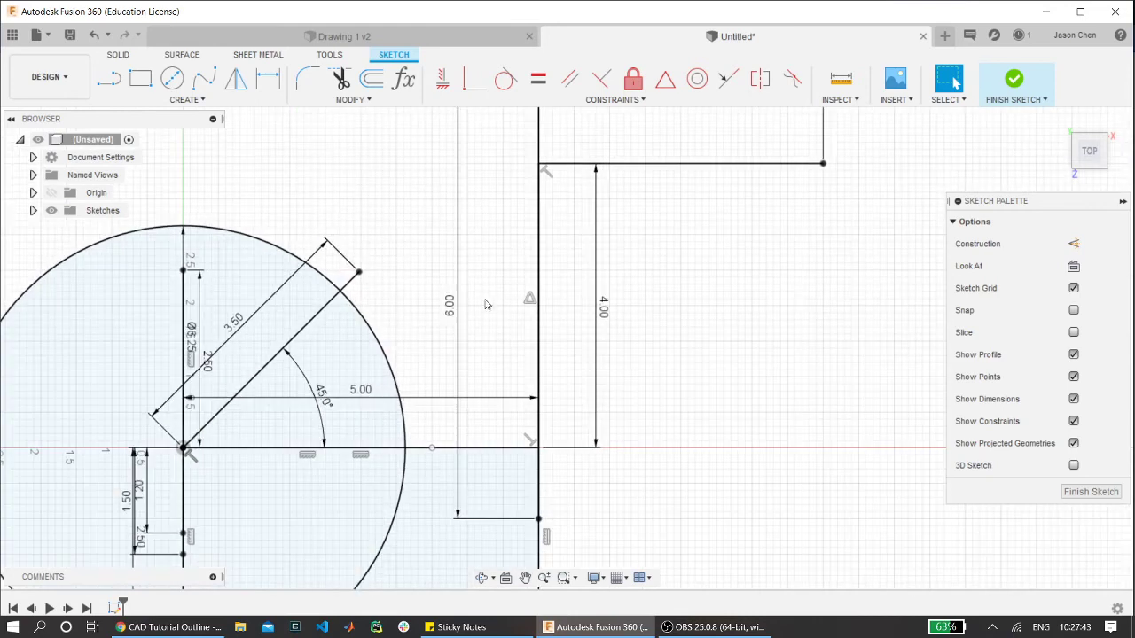
{"action": "left_click_drag", "start_coordinate": [448, 306], "coordinate": [492, 311]}
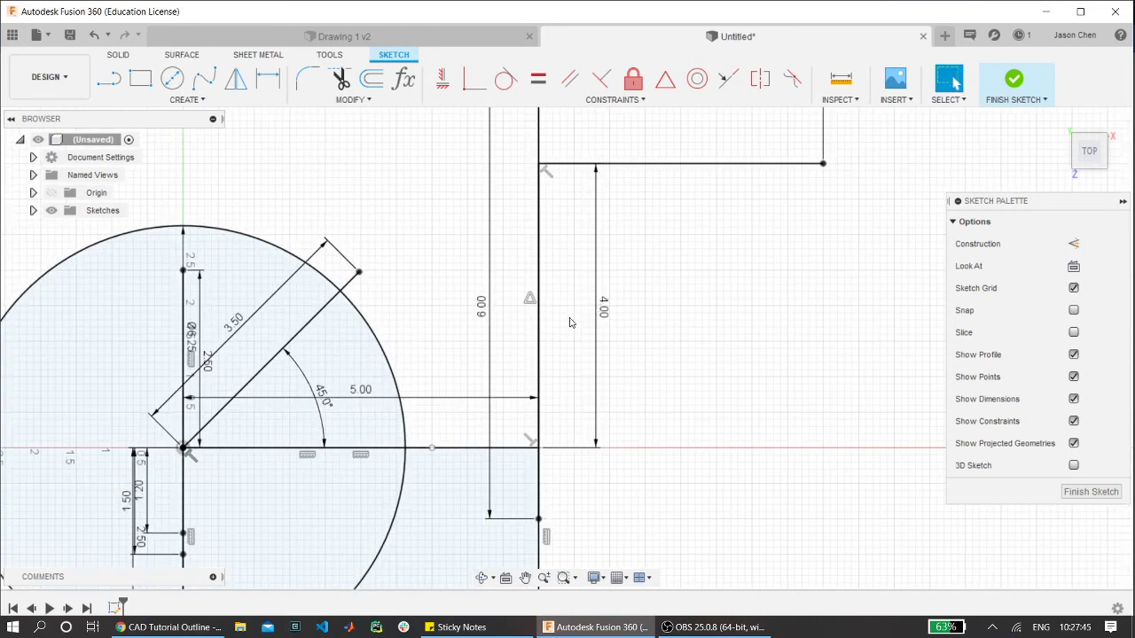
{"action": "scroll", "coordinate": [570, 318], "scroll_direction": "down", "scroll_amount": 3}
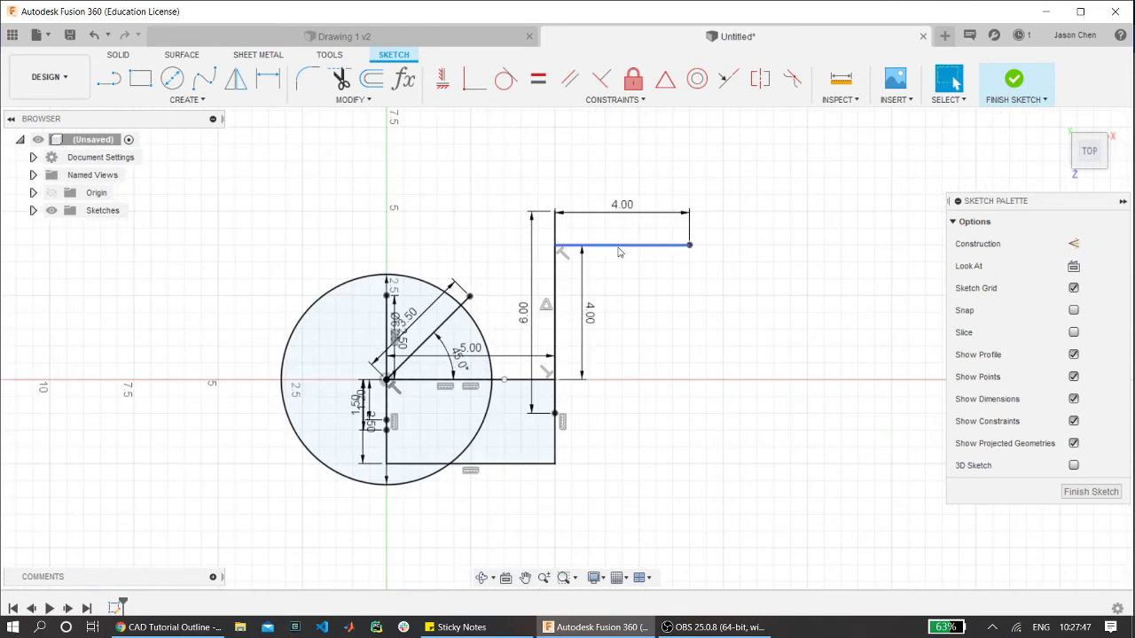
{"action": "key", "text": "l"}
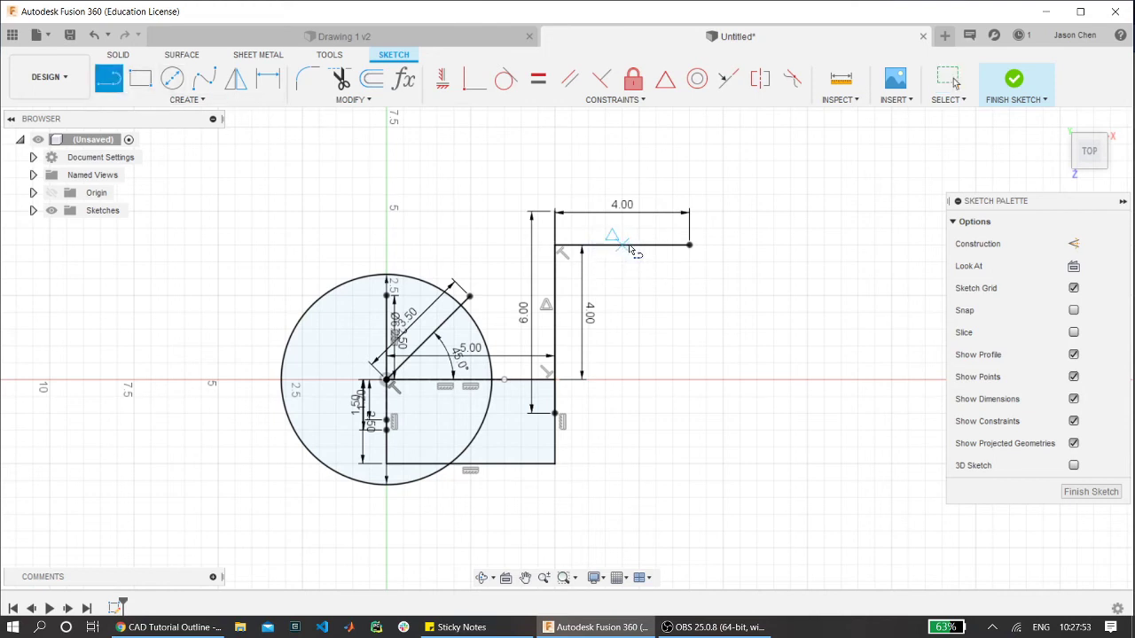
- Draw a trial 4 in line from the top line's midpoint and move its 4.00 dimension right
{"action": "left_click", "coordinate": [623, 247]}
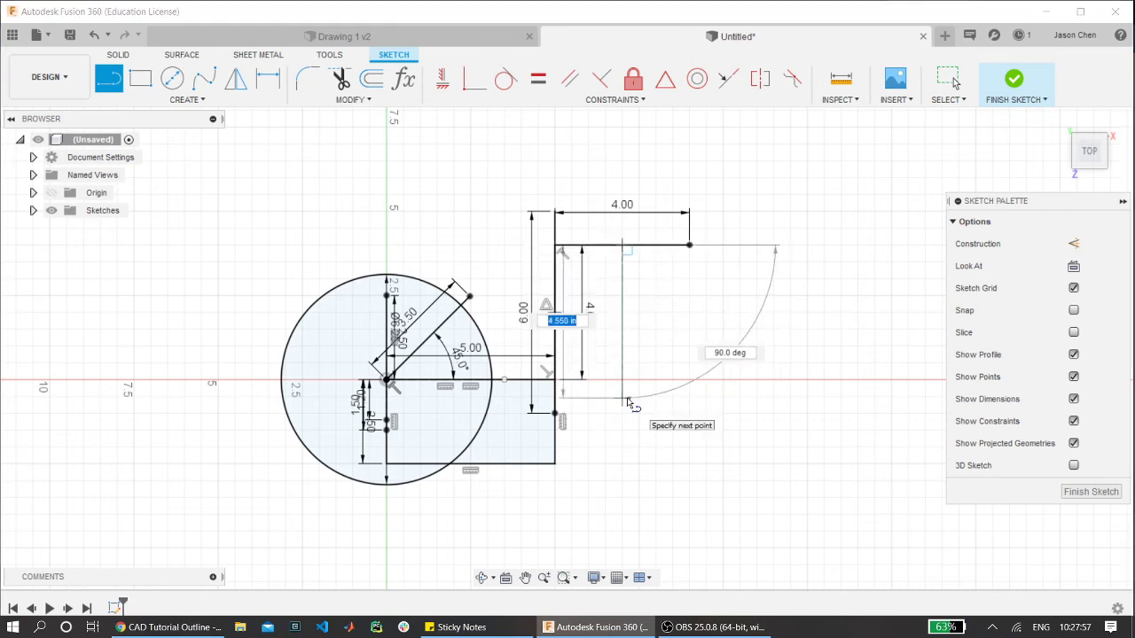
{"action": "type", "text": "4"}
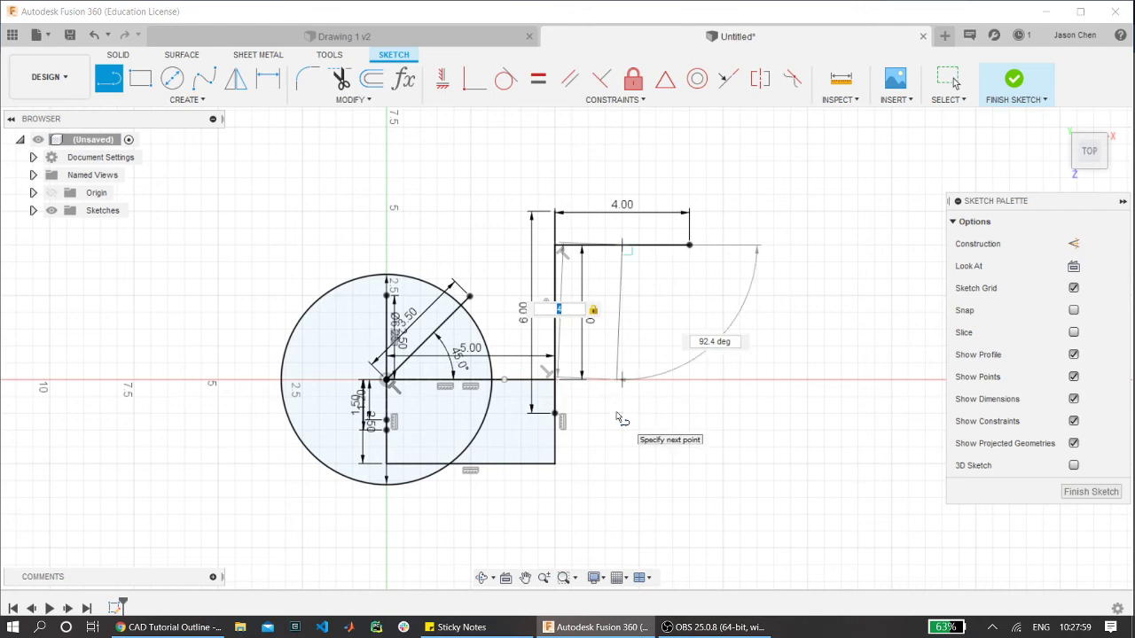
{"action": "key", "text": "Return"}
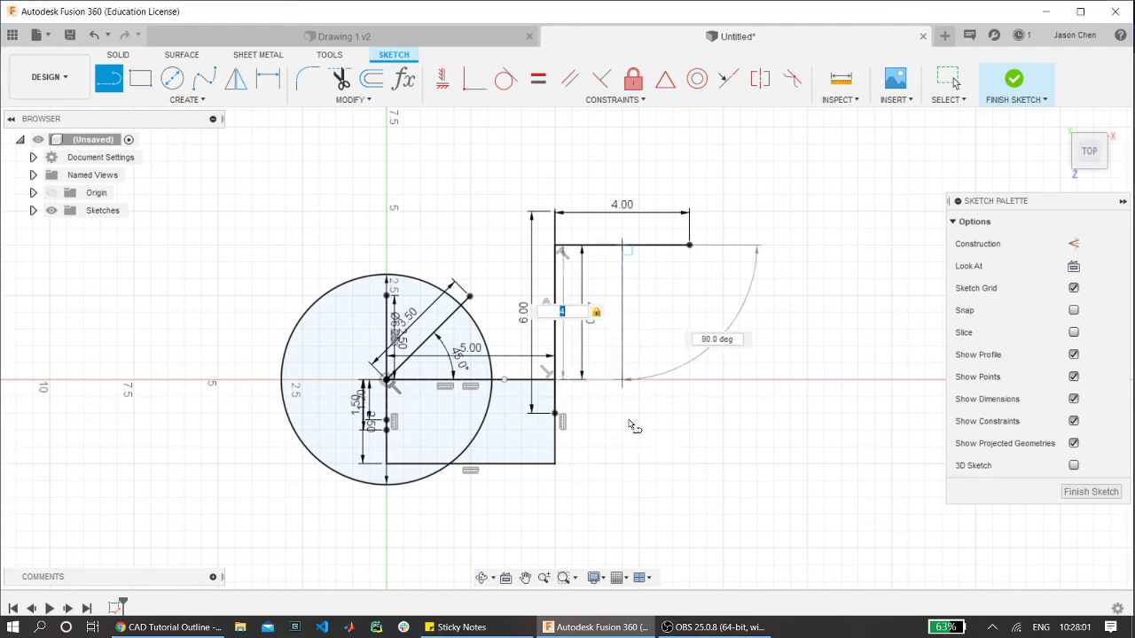
{"action": "key", "text": "Escape"}
{"action": "scroll", "coordinate": [665, 318], "scroll_direction": "up", "scroll_amount": 3}
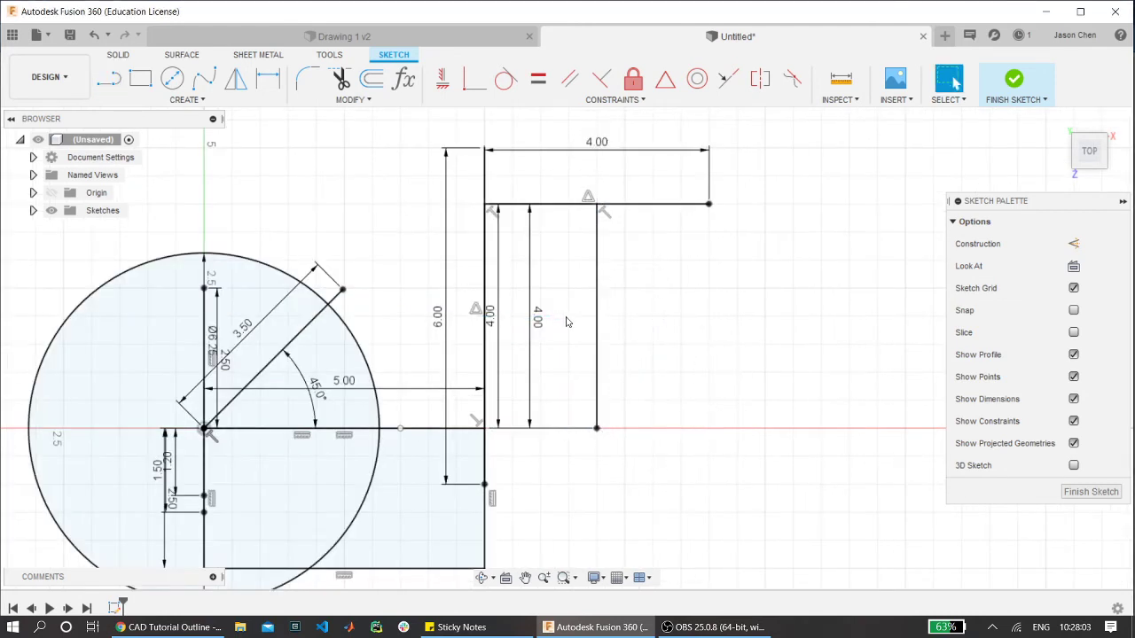
{"action": "left_click_drag", "start_coordinate": [548, 320], "coordinate": [625, 293]}
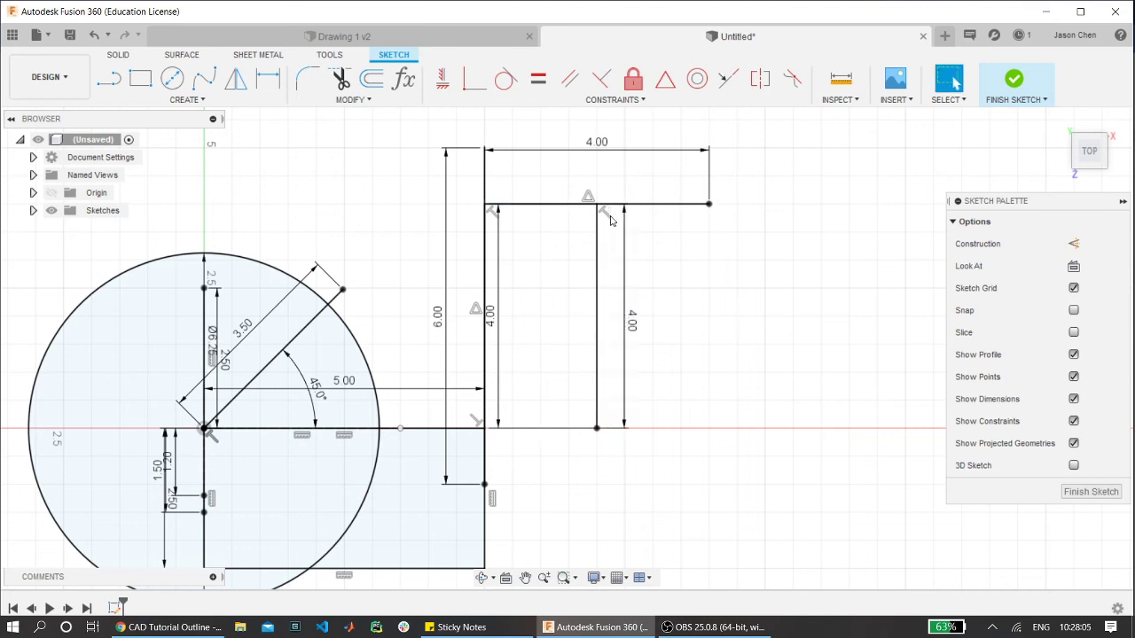
- Delete the trial line, keep its 4.00 dimension, and move it left beside the 6.00
{"action": "left_click", "coordinate": [597, 285]}
{"action": "key", "text": "Delete"}
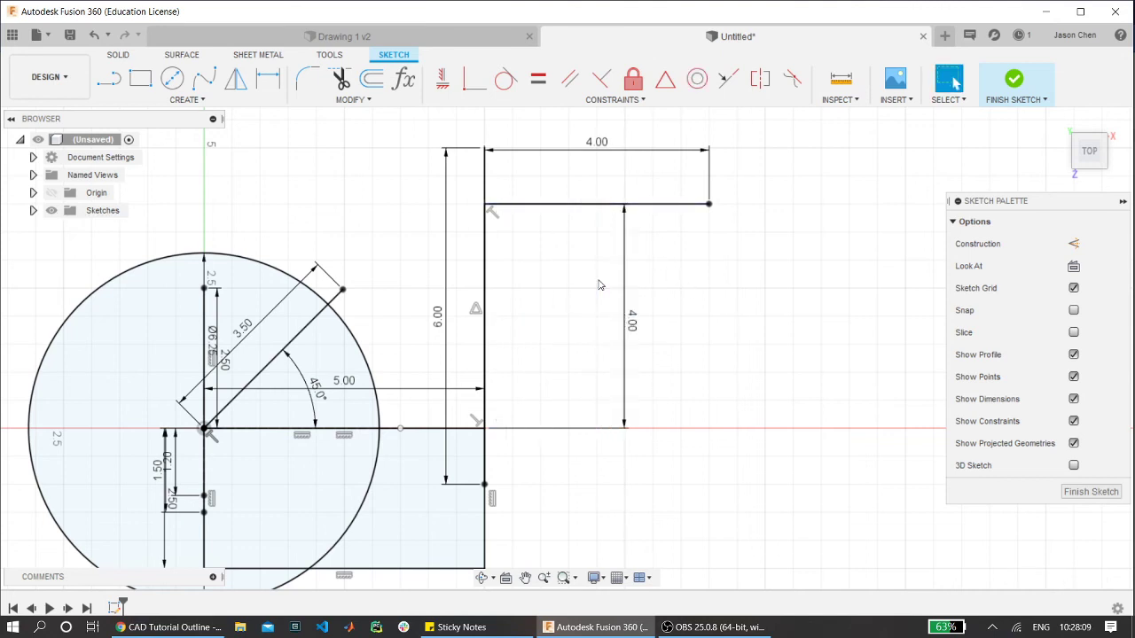
{"action": "left_click", "coordinate": [624, 286]}
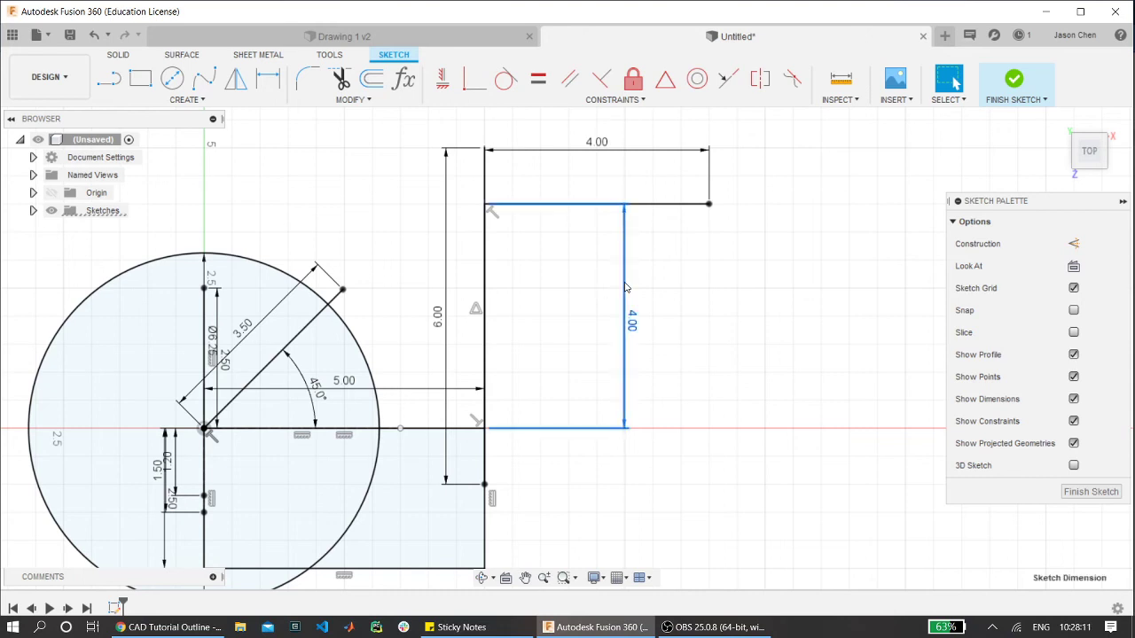
{"action": "key", "text": "Delete"}
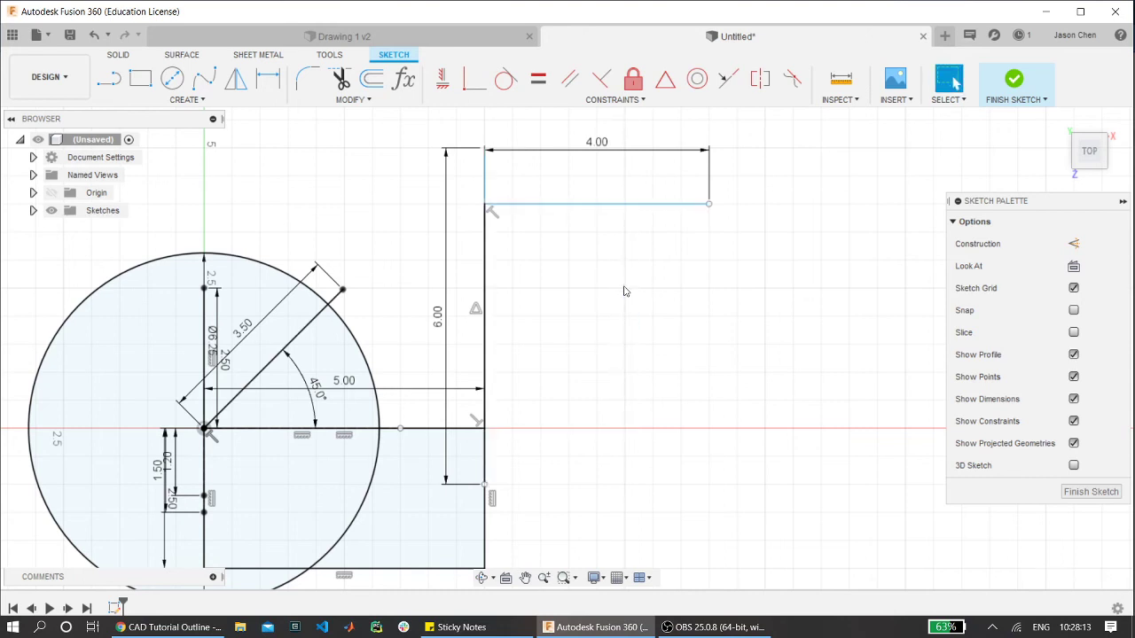
{"action": "key", "text": "ctrl+z"}
{"action": "left_click_drag", "start_coordinate": [625, 291], "coordinate": [425, 286]}
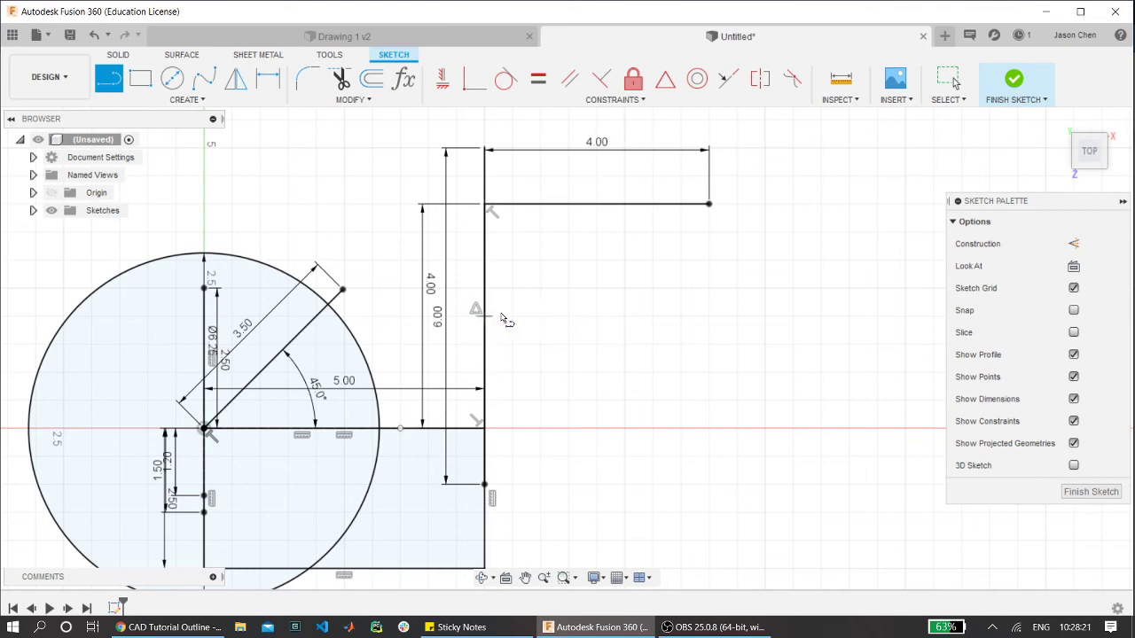
- Draw a 6 in line from the vertical line and delete its Perpendicular constraint
{"action": "left_click", "coordinate": [487, 317]}
{"action": "type", "text": "6"}
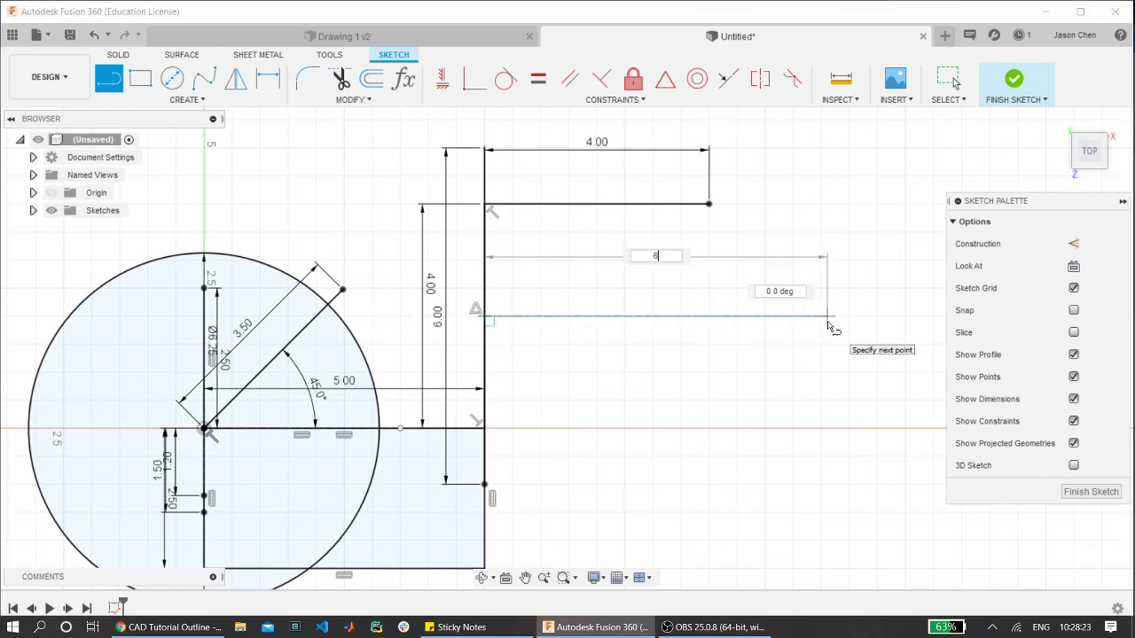
{"action": "key", "text": "Tab"}
{"action": "key", "text": "Return"}
{"action": "key", "text": "Escape"}
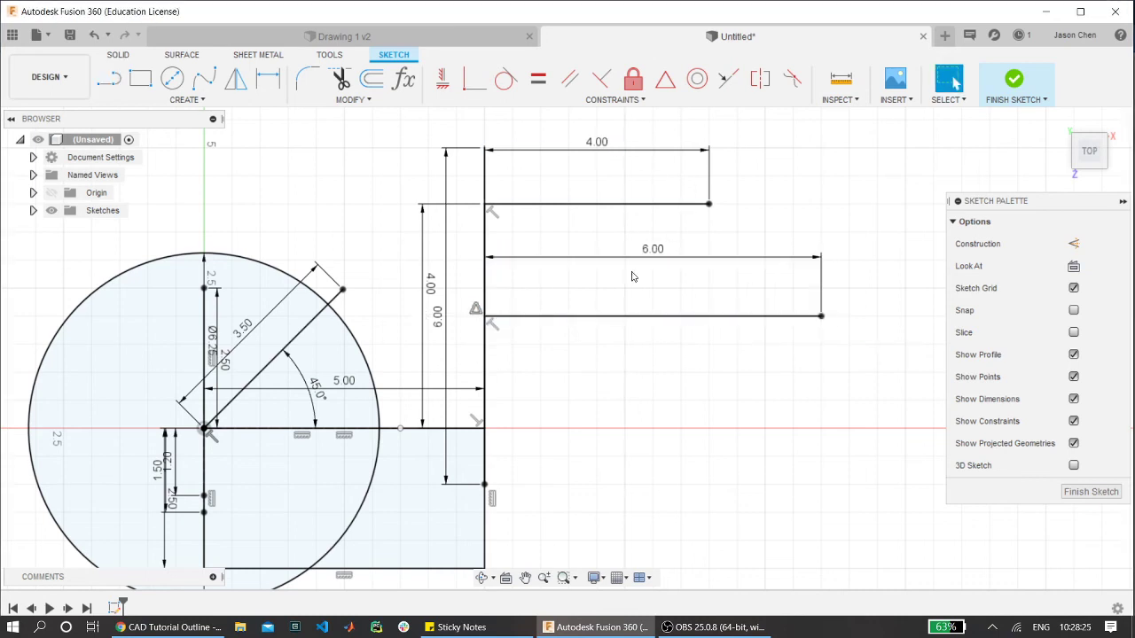
{"action": "left_click", "coordinate": [492, 327]}
{"action": "key", "text": "Delete"}
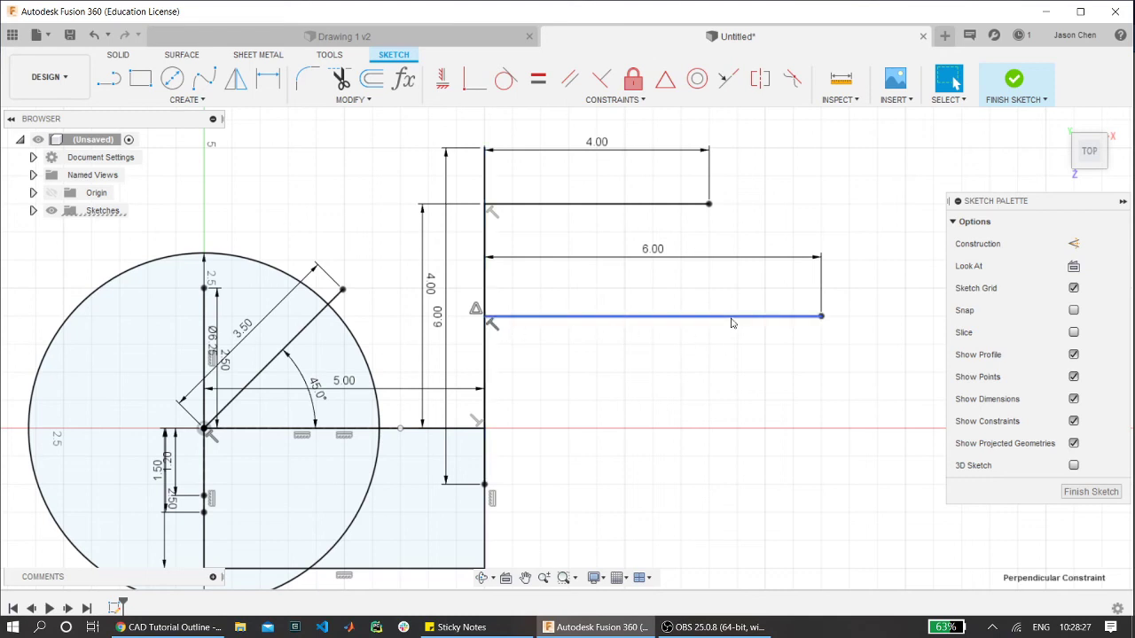
{"action": "mouse_move", "coordinate": [709, 318]}
{"action": "left_mouse_down"}
{"action": "mouse_move", "coordinate": [701, 367]}
{"action": "mouse_move", "coordinate": [689, 345]}
{"action": "mouse_move", "coordinate": [692, 357]}
{"action": "left_mouse_up"}
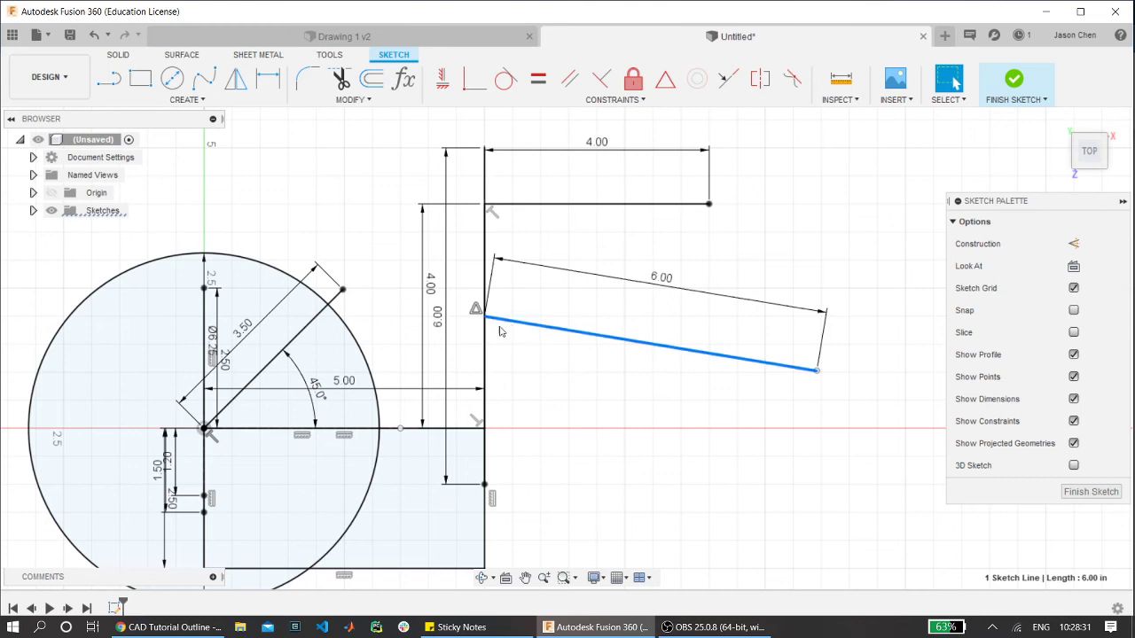
- Constrain the new 6.00 line parallel to the top horizontal 4.00 line
{"action": "left_click", "coordinate": [482, 282]}
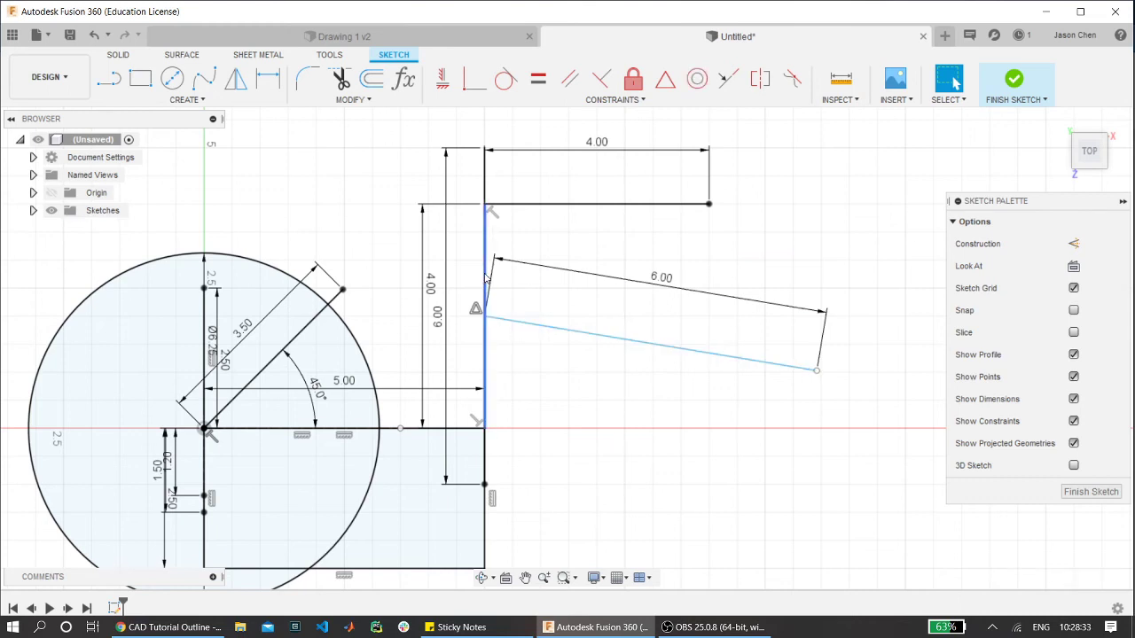
{"action": "left_click", "coordinate": [745, 249]}
{"action": "left_click", "coordinate": [570, 78]}
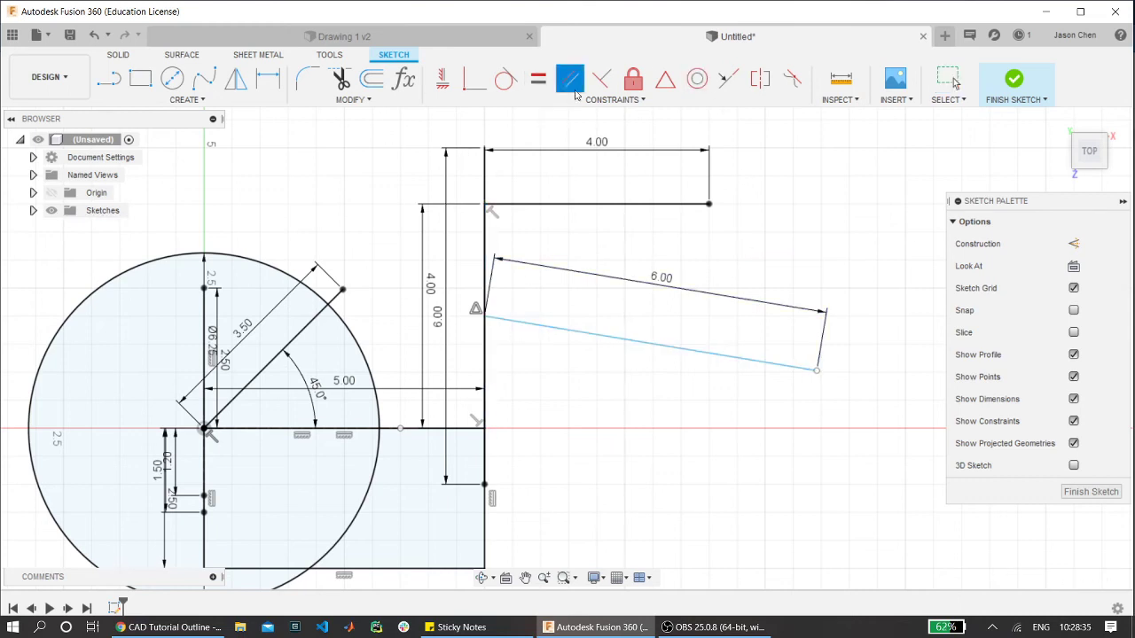
{"action": "left_click", "coordinate": [647, 343]}
{"action": "left_click", "coordinate": [629, 205]}
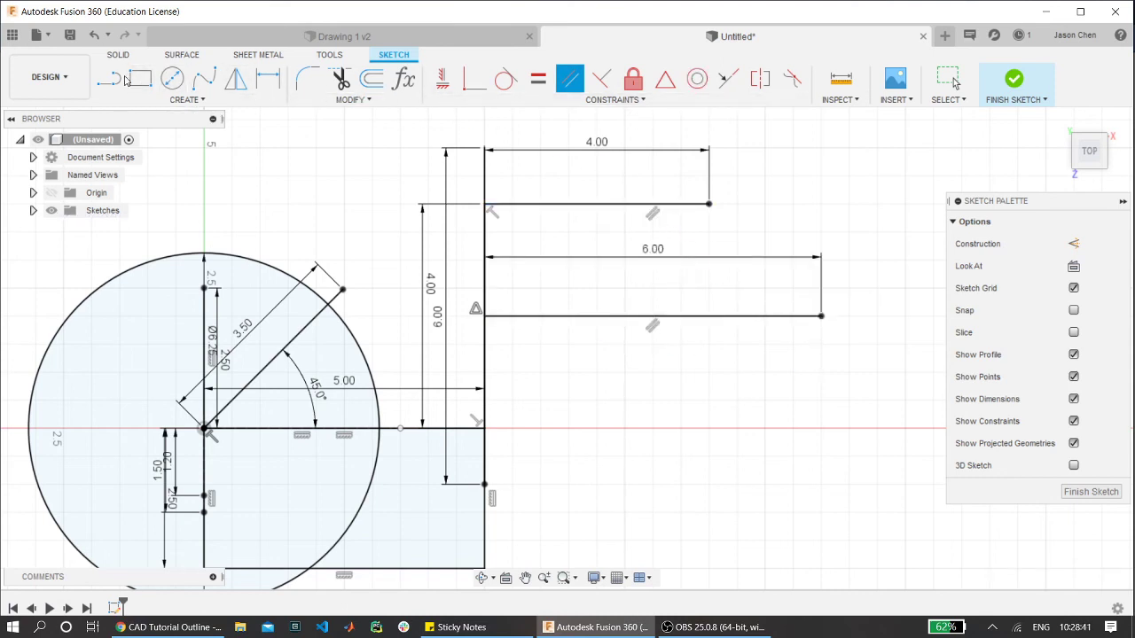
{"action": "left_click", "coordinate": [110, 79]}
- Exit the Line tool and place the 6.00 dimension right of the tall vertical line
{"action": "scroll", "coordinate": [605, 381], "scroll_direction": "down", "scroll_amount": 2}
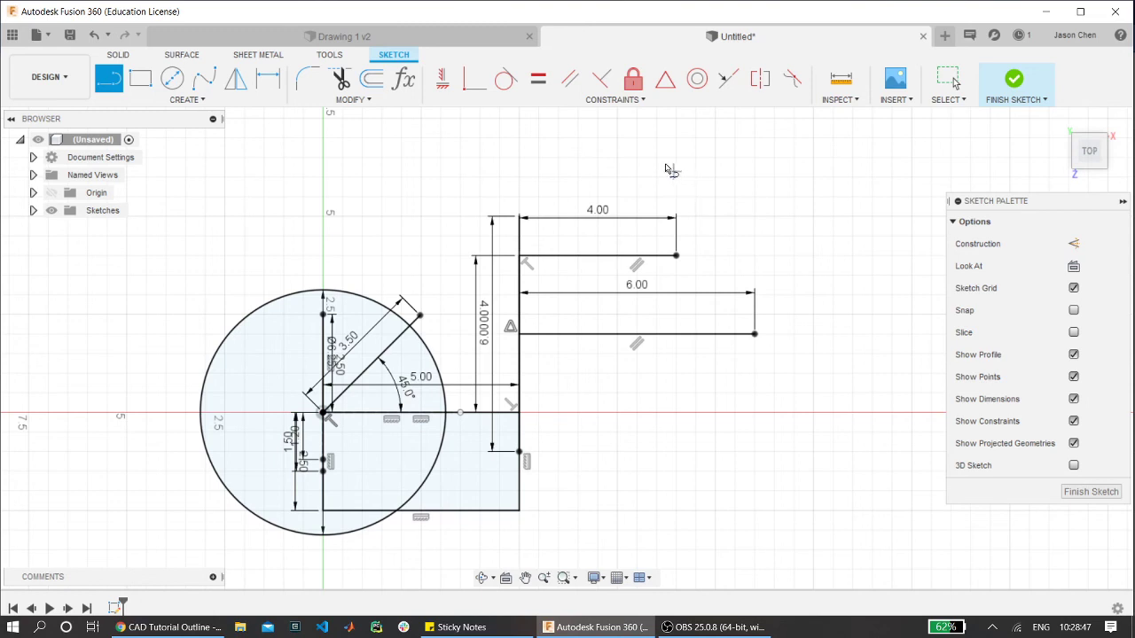
{"action": "key", "text": "Escape"}
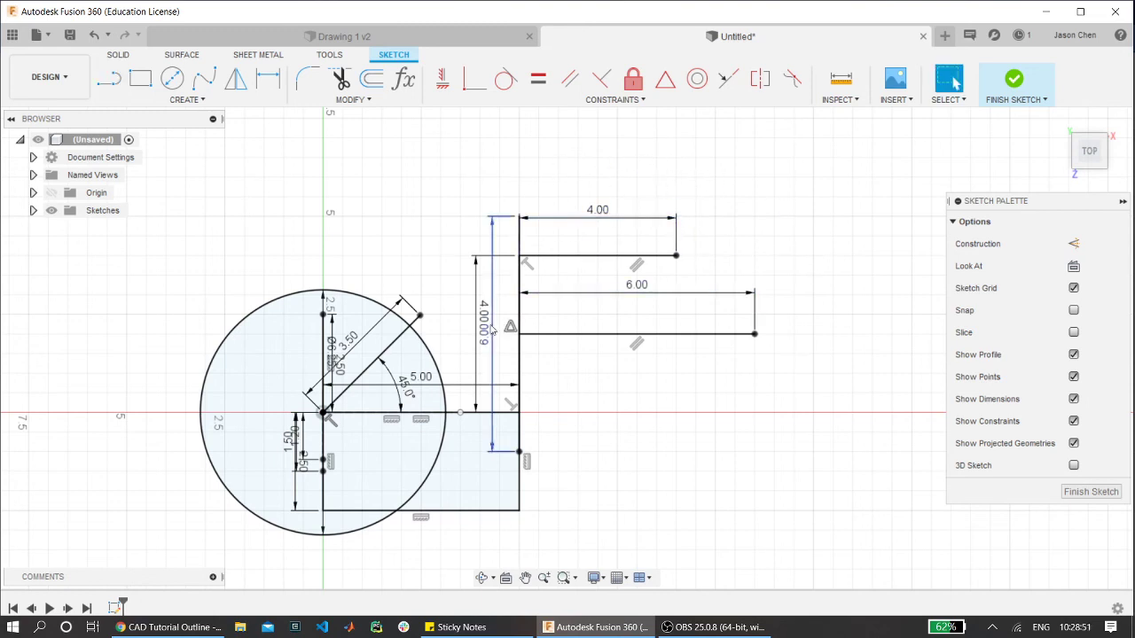
{"action": "left_click_drag", "start_coordinate": [495, 341], "coordinate": [561, 353]}
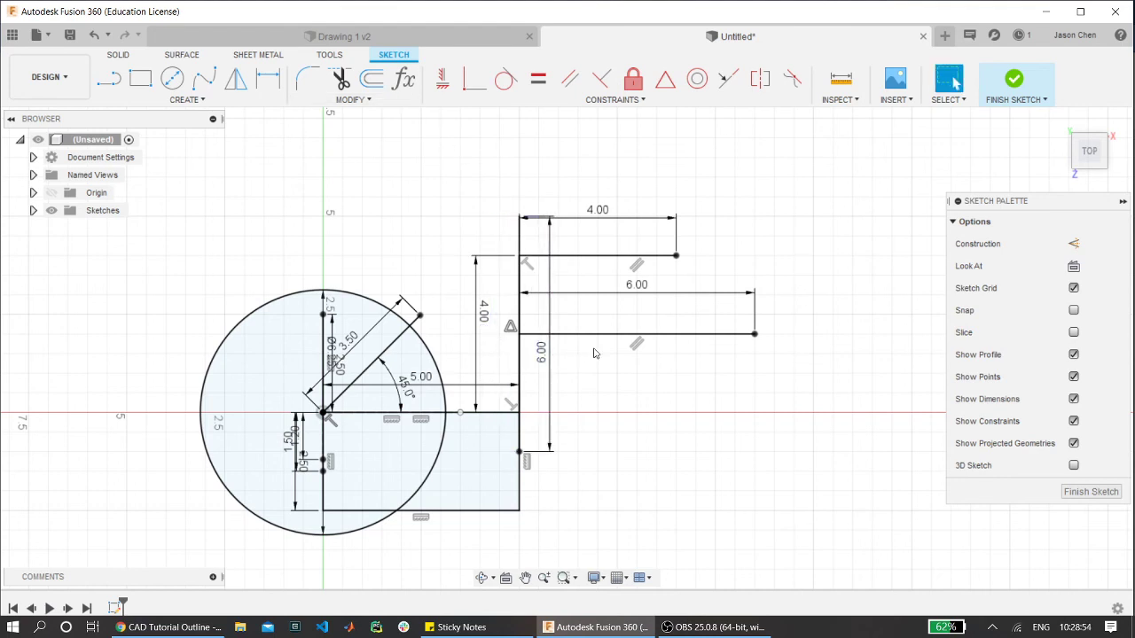
- In Change Parameters, add a user parameter named Length with expression 2.5 in
{"action": "left_click", "coordinate": [390, 107]}
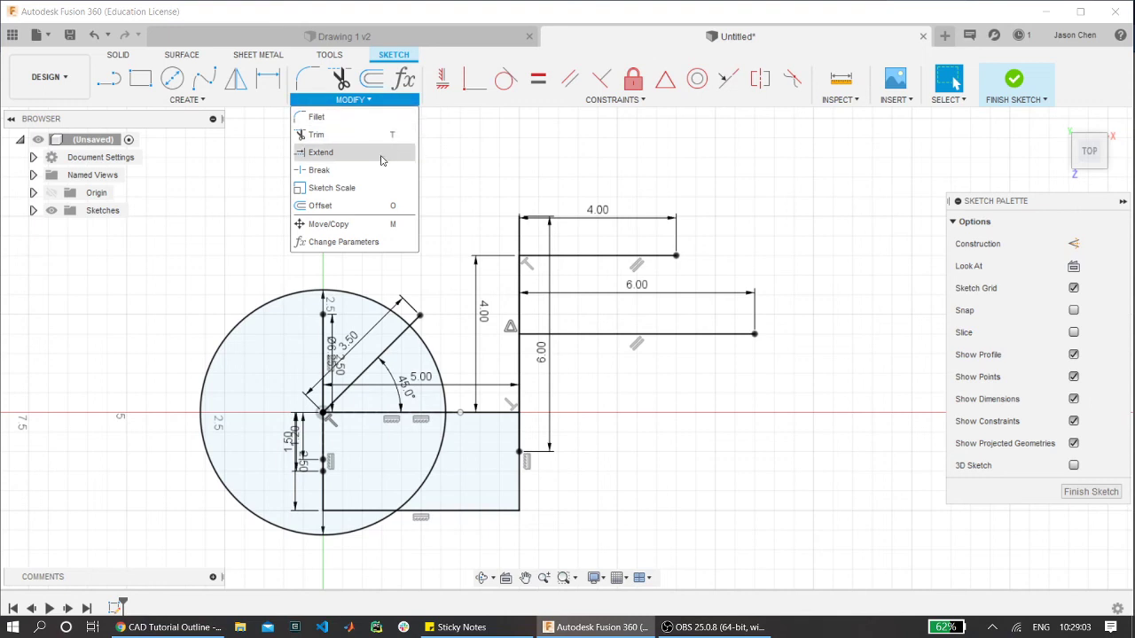
{"action": "left_click", "coordinate": [368, 242]}
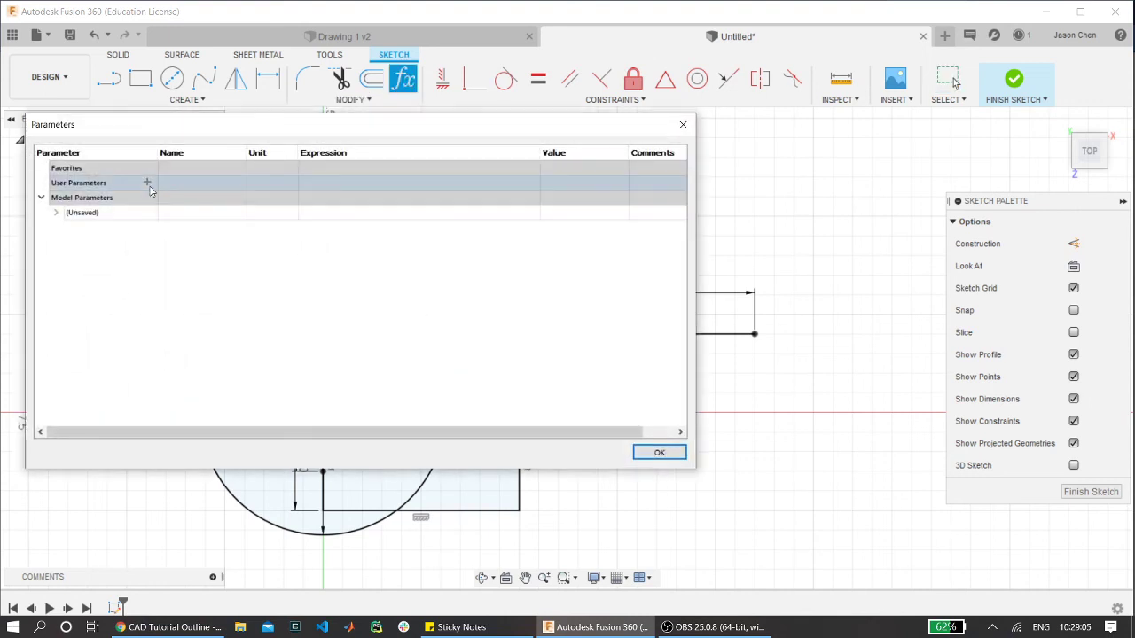
{"action": "left_click", "coordinate": [148, 182]}
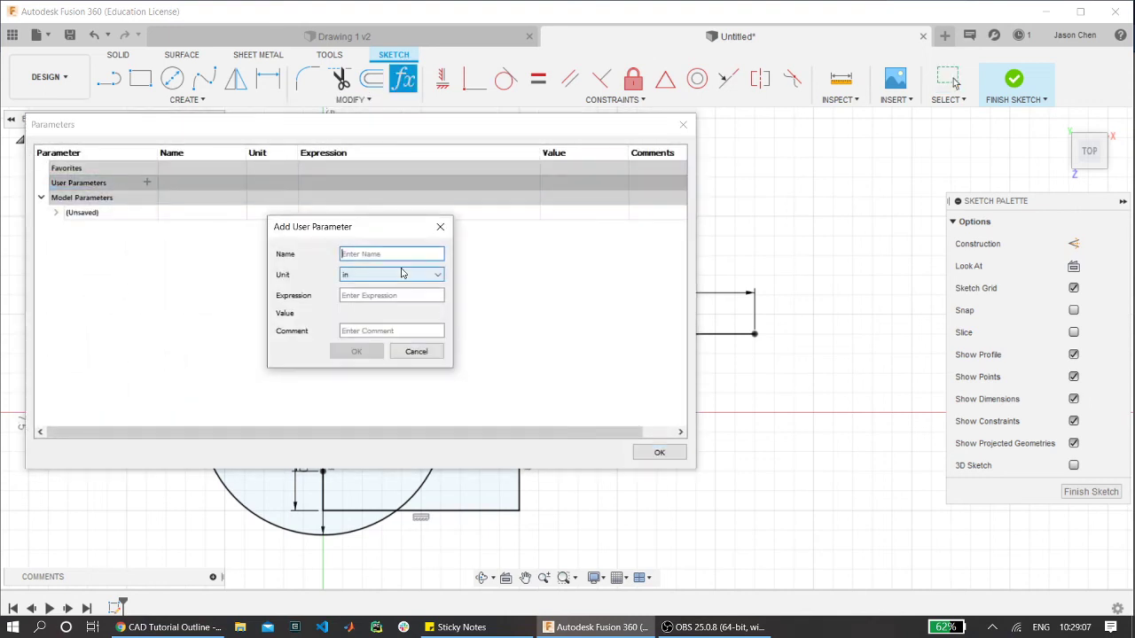
{"action": "type", "text": "Length"}
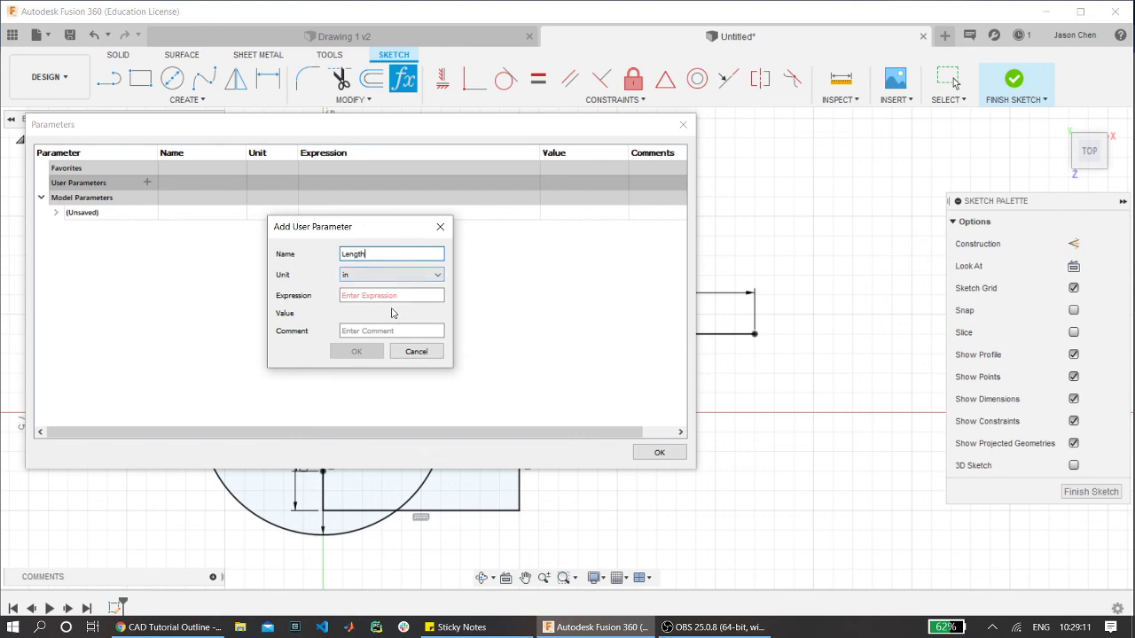
{"action": "left_click", "coordinate": [390, 295]}
{"action": "type", "text": "2.5"}
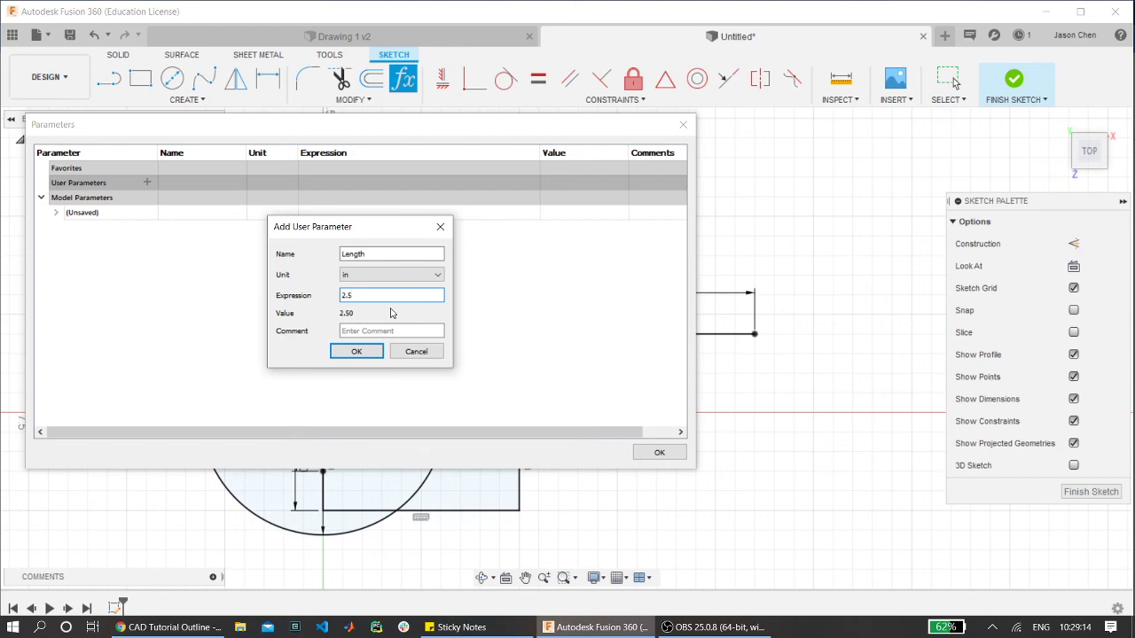
{"action": "key", "text": "Return"}
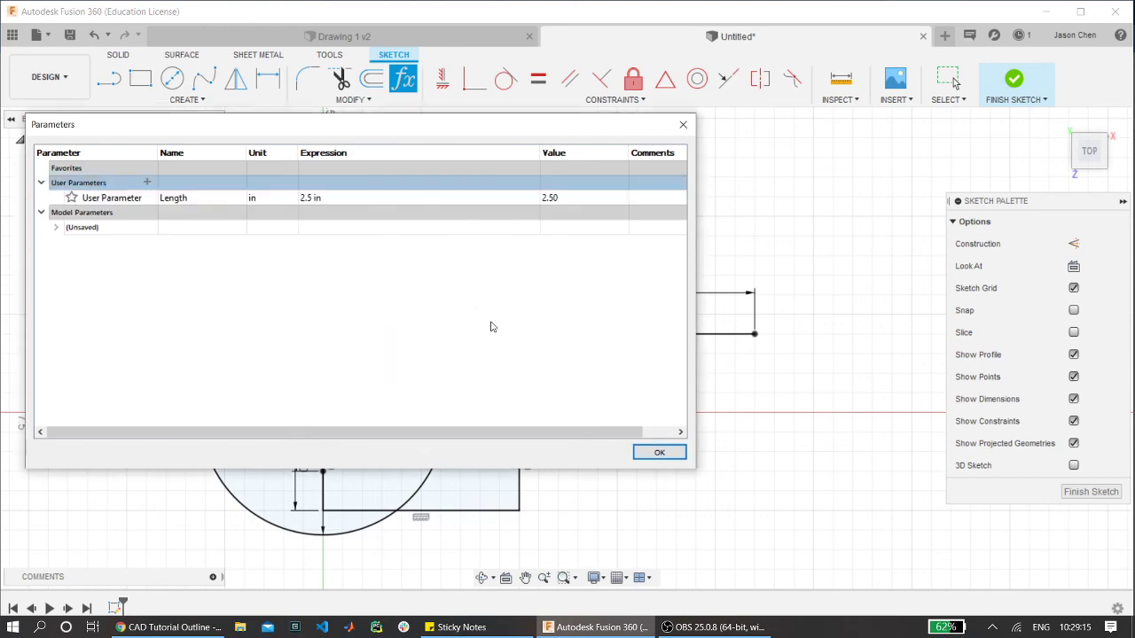
{"action": "left_click", "coordinate": [657, 452]}
- Set the lower horizontal line's 6.00 dimension value to the Length parameter
{"action": "scroll", "coordinate": [596, 323], "scroll_direction": "up", "scroll_amount": 4}
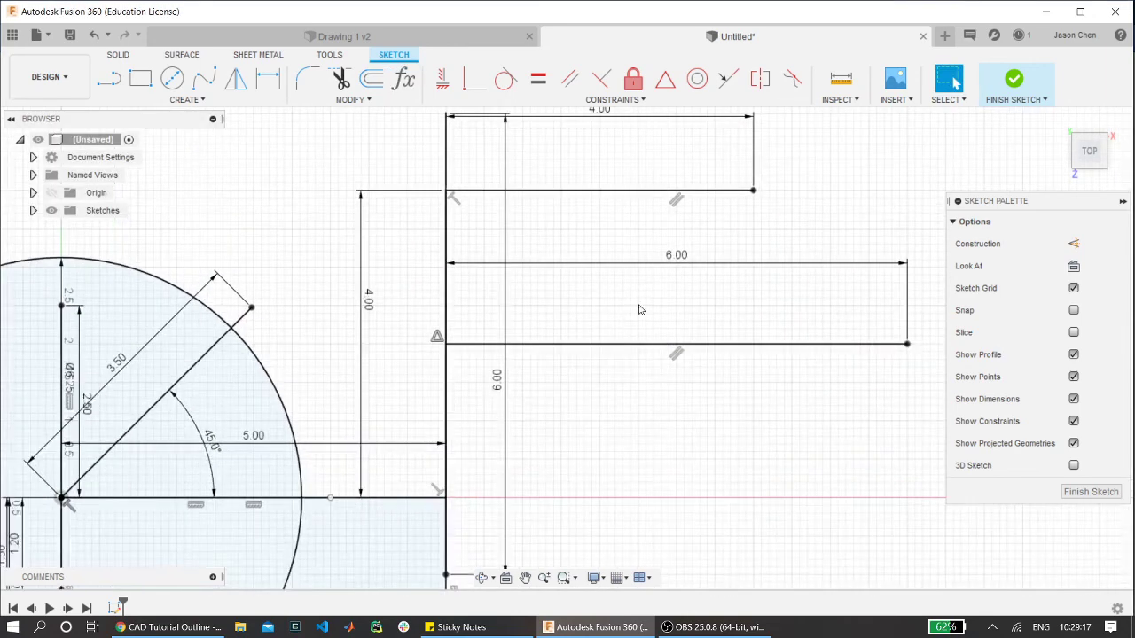
{"action": "double_click", "coordinate": [672, 264]}
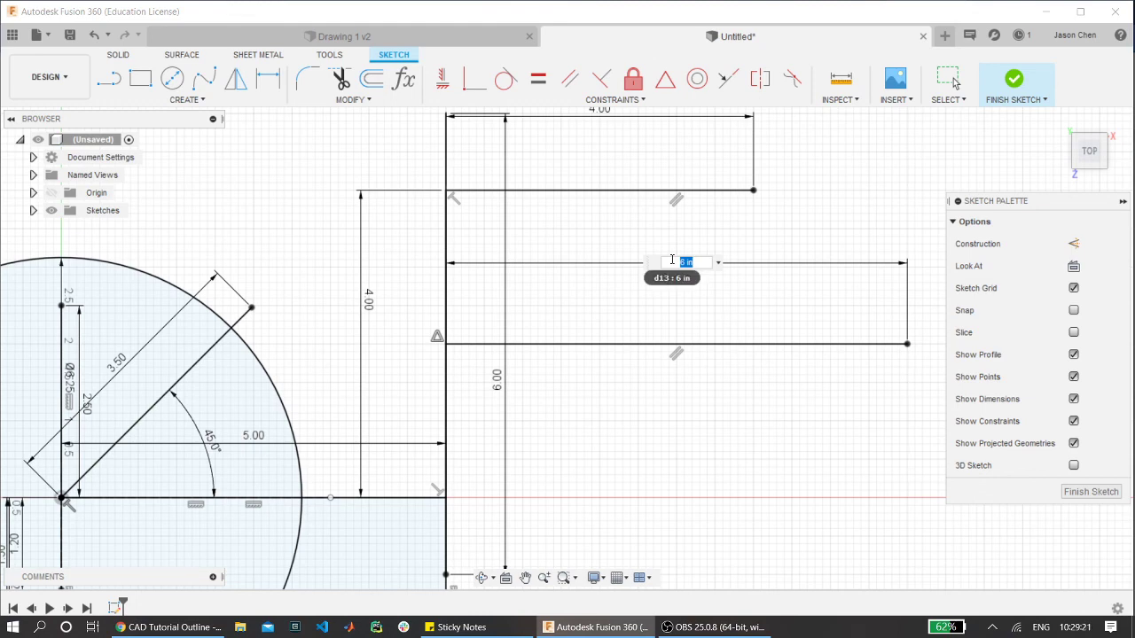
{"action": "type", "text": "Length"}
{"action": "key", "text": "Return"}
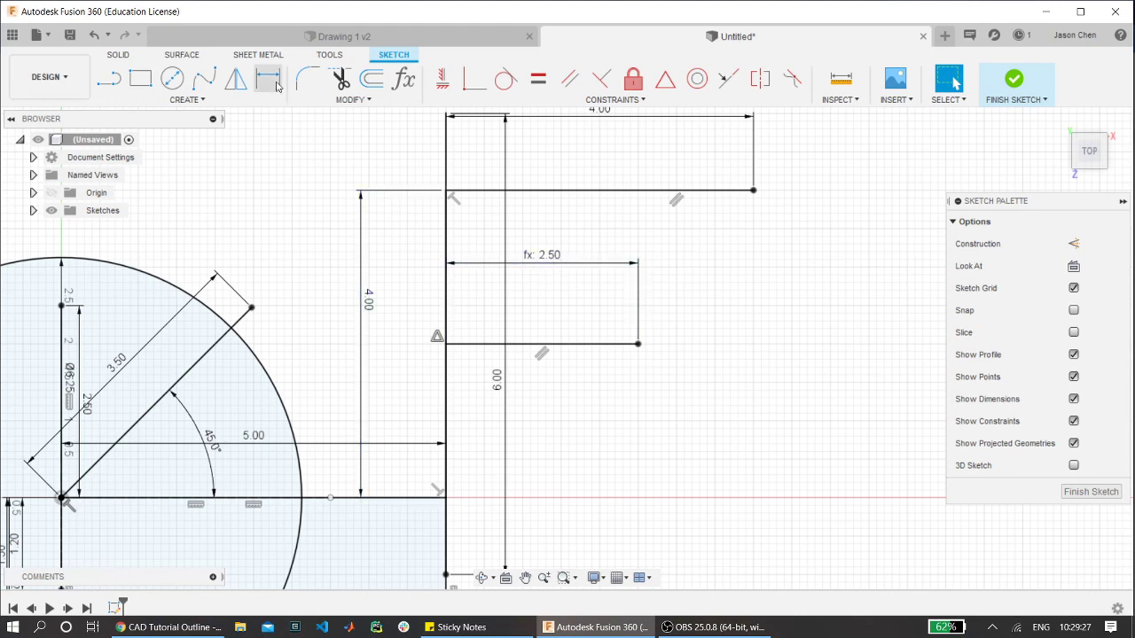
- Change the Length user parameter's expression to 7 in and apply it
{"action": "left_click", "coordinate": [390, 99]}
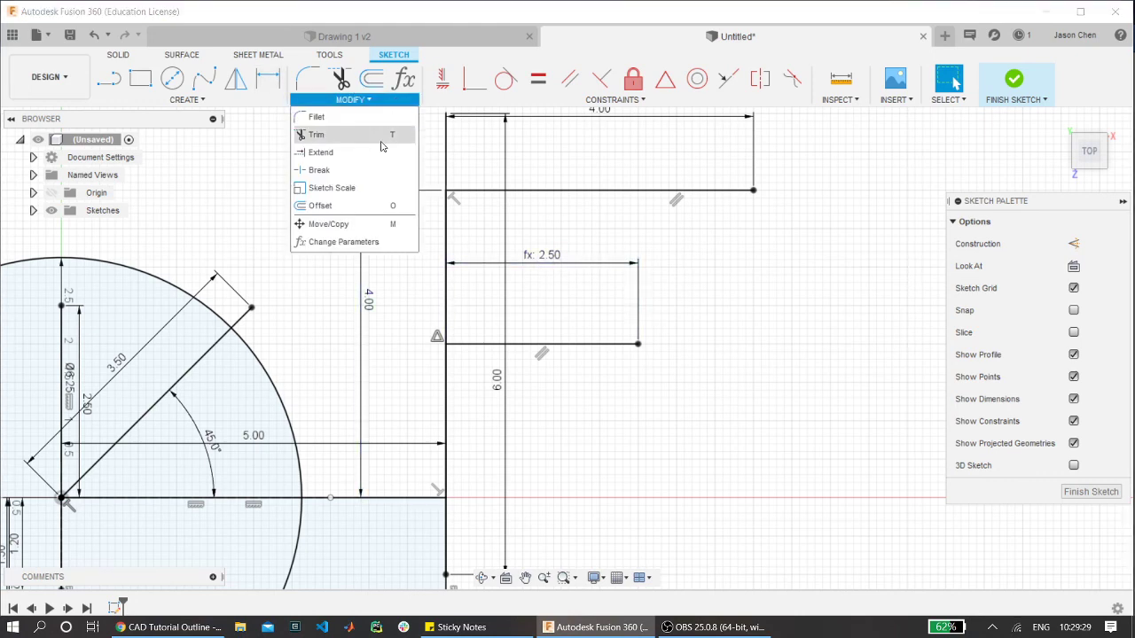
{"action": "left_click", "coordinate": [394, 243]}
{"action": "left_click", "coordinate": [355, 199]}
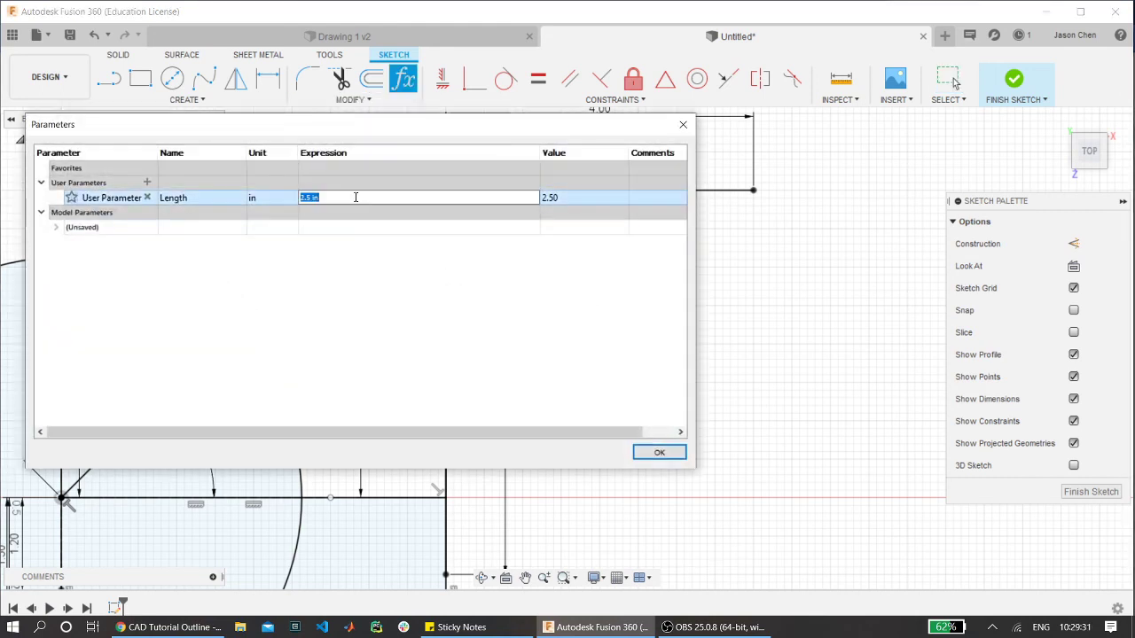
{"action": "left_click", "coordinate": [356, 196]}
{"action": "key", "text": "Return"}
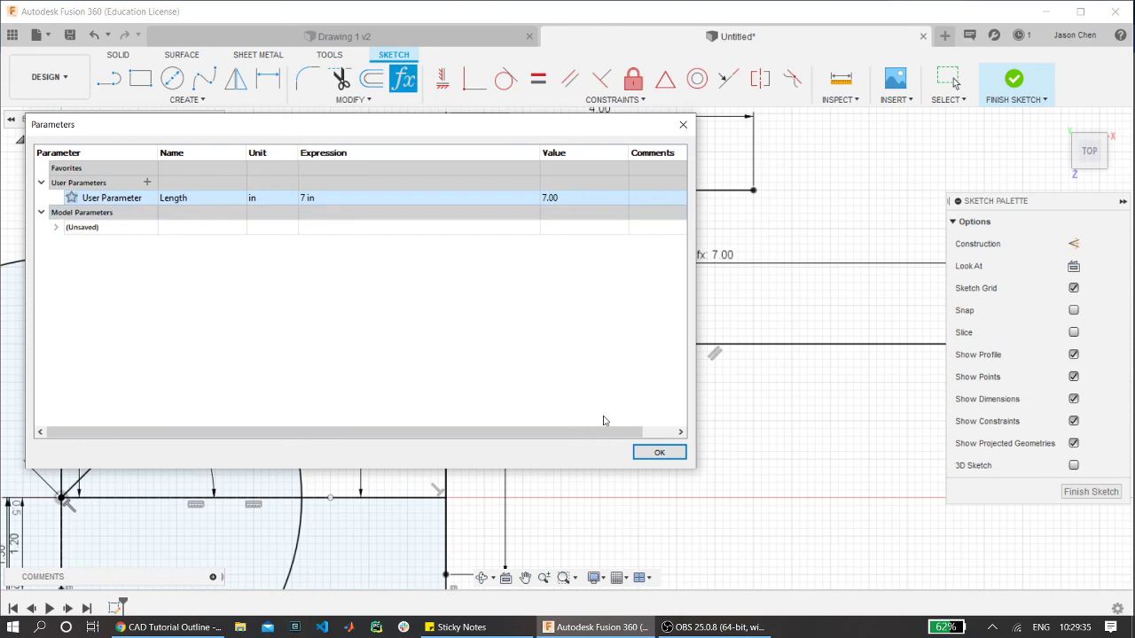
{"action": "left_click", "coordinate": [657, 453]}
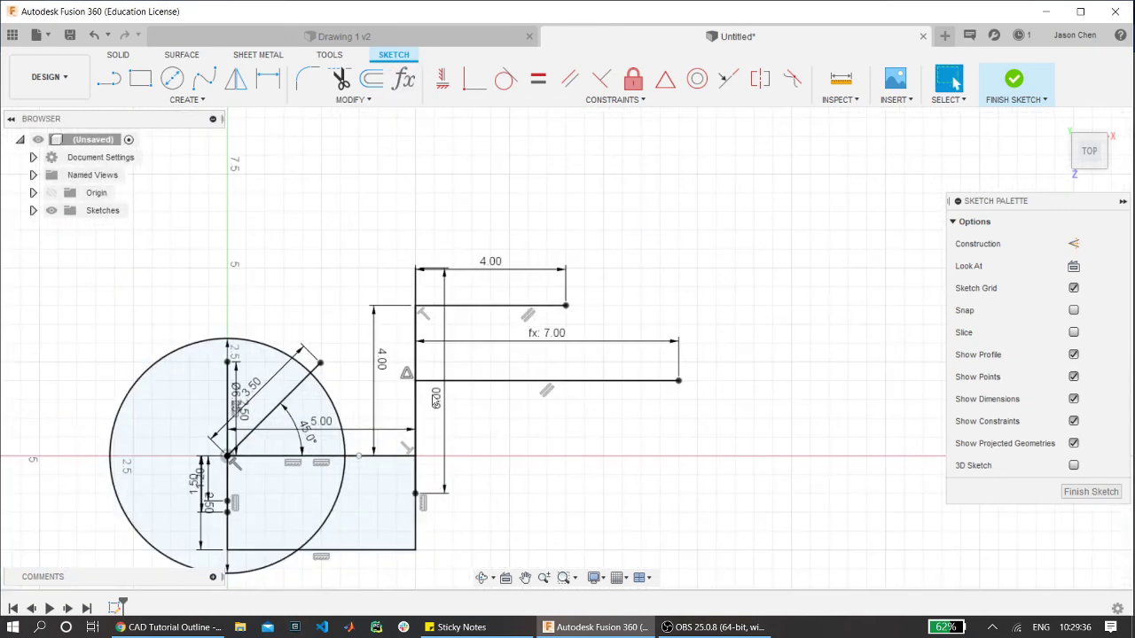
- Check that the dimension now reads fx: 7.00, then switch to the CAD Tutorial Outline
{"action": "double_click", "coordinate": [544, 341]}
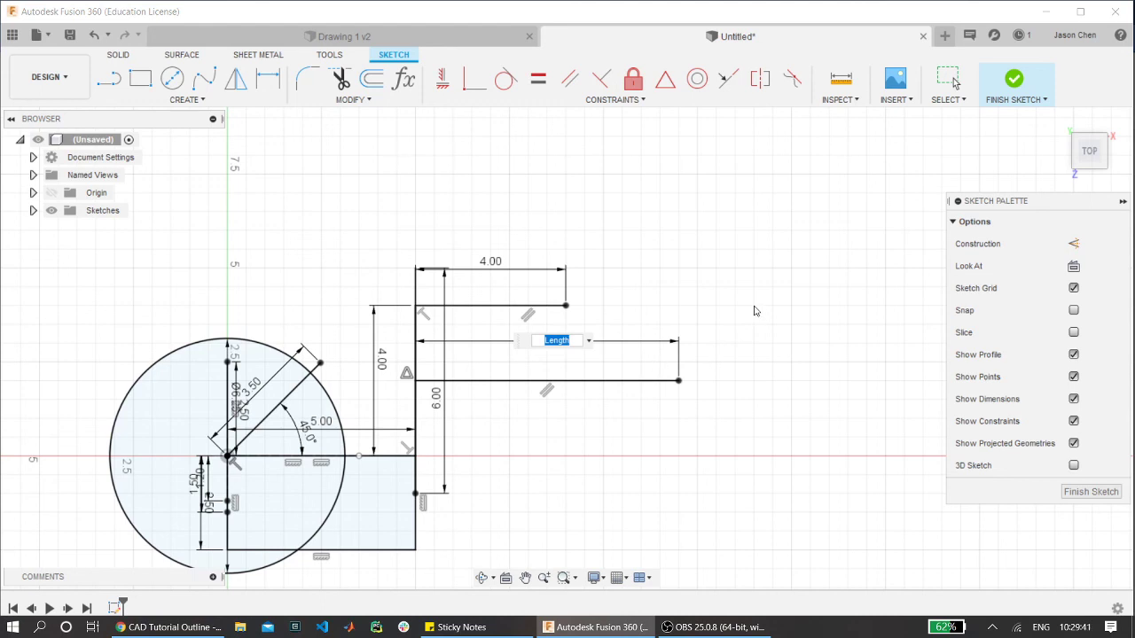
{"action": "key", "text": "Return"}
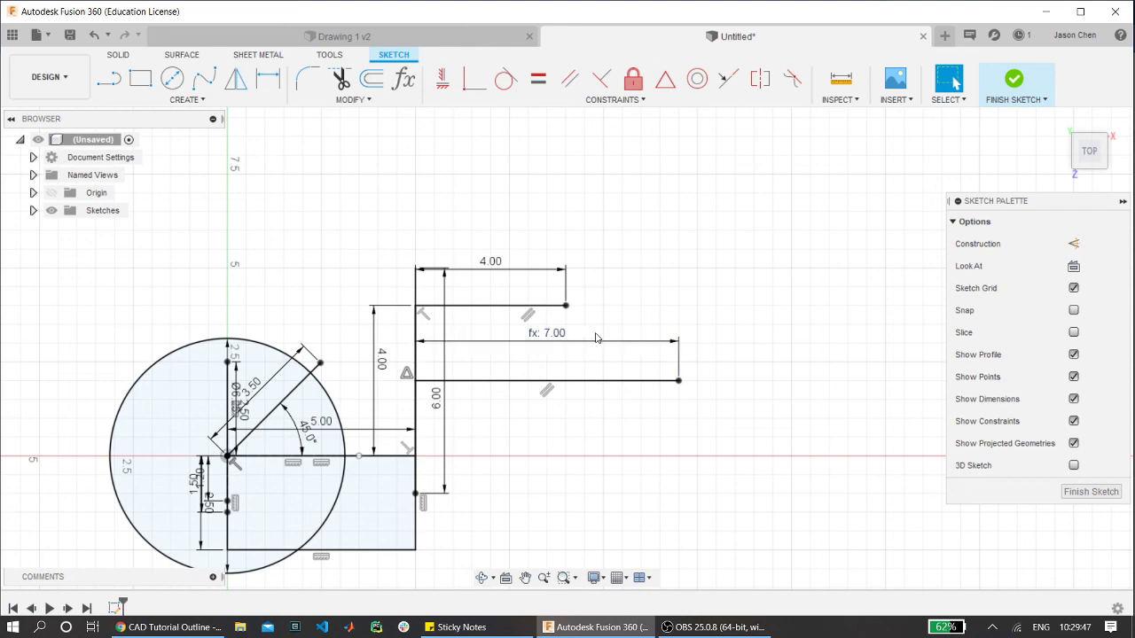
{"action": "key", "text": "alt+Tab"}
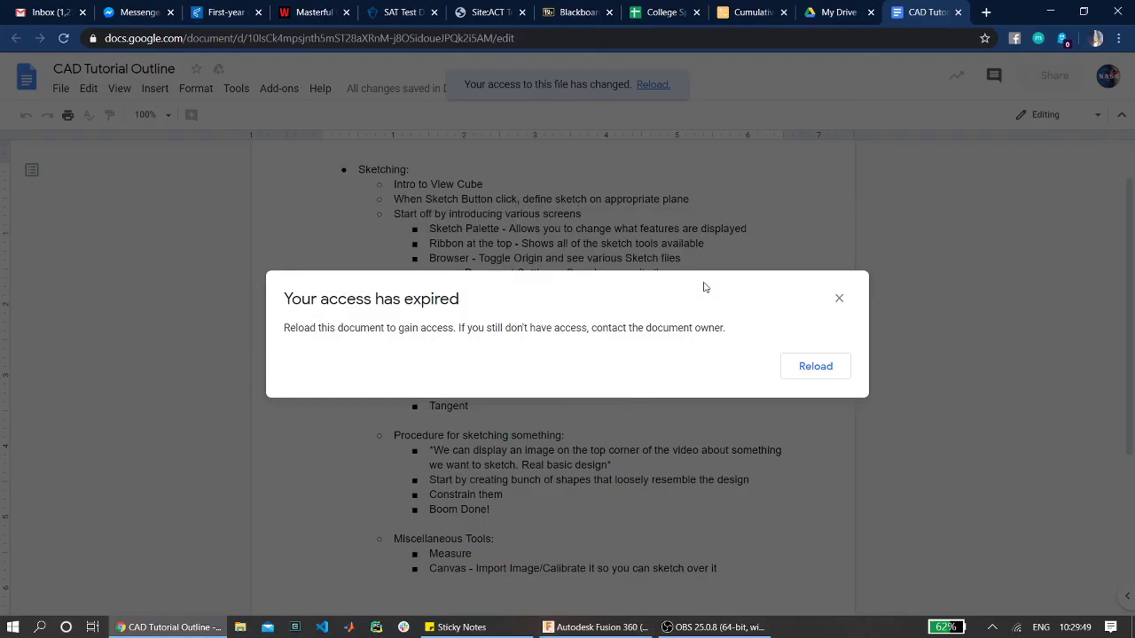
- Dismiss the access-expired notice, skim the outline's sketching notes, and return to Fusion 360
{"action": "left_click", "coordinate": [840, 298]}
{"action": "scroll", "coordinate": [511, 398], "scroll_direction": "down", "scroll_amount": 3}
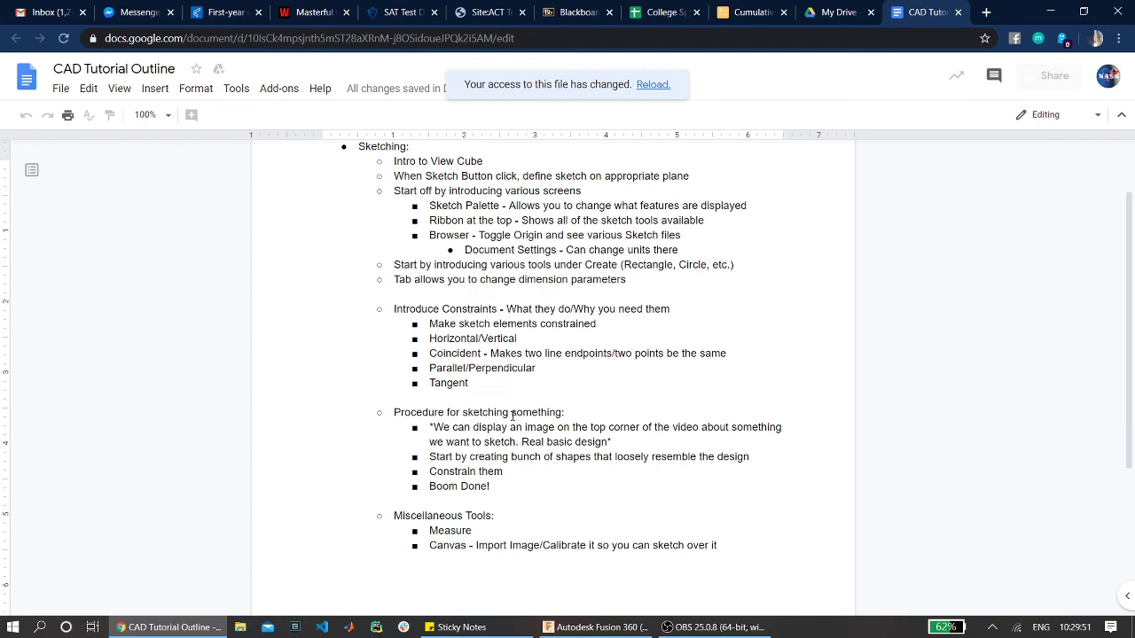
{"action": "scroll", "coordinate": [514, 412], "scroll_direction": "up", "scroll_amount": 2}
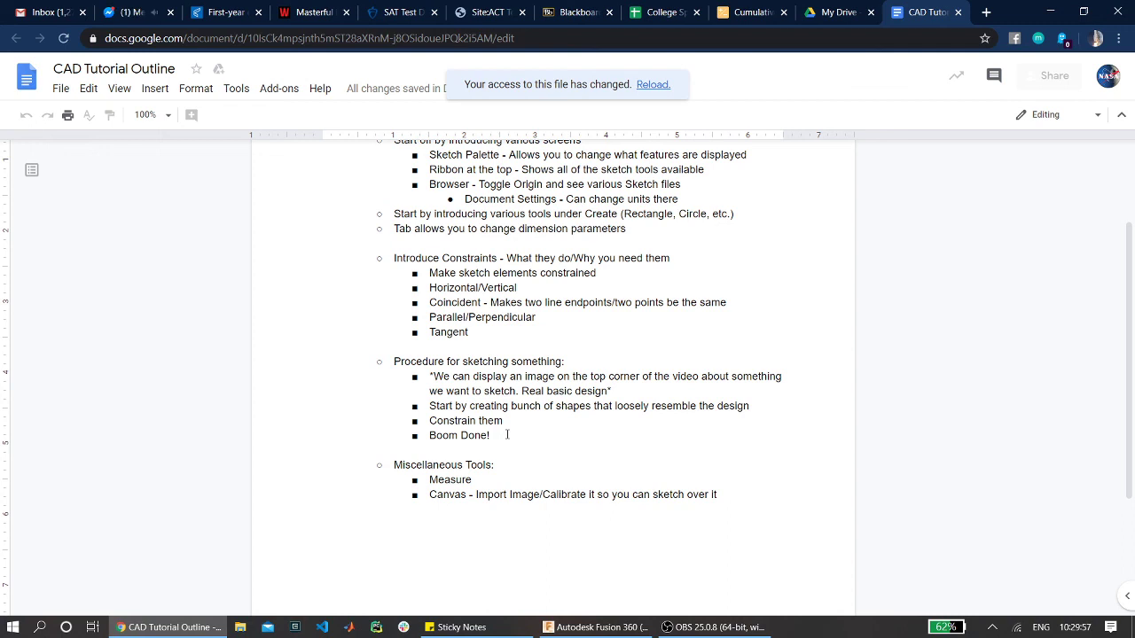
{"action": "scroll", "coordinate": [507, 435], "scroll_direction": "up", "scroll_amount": 2}
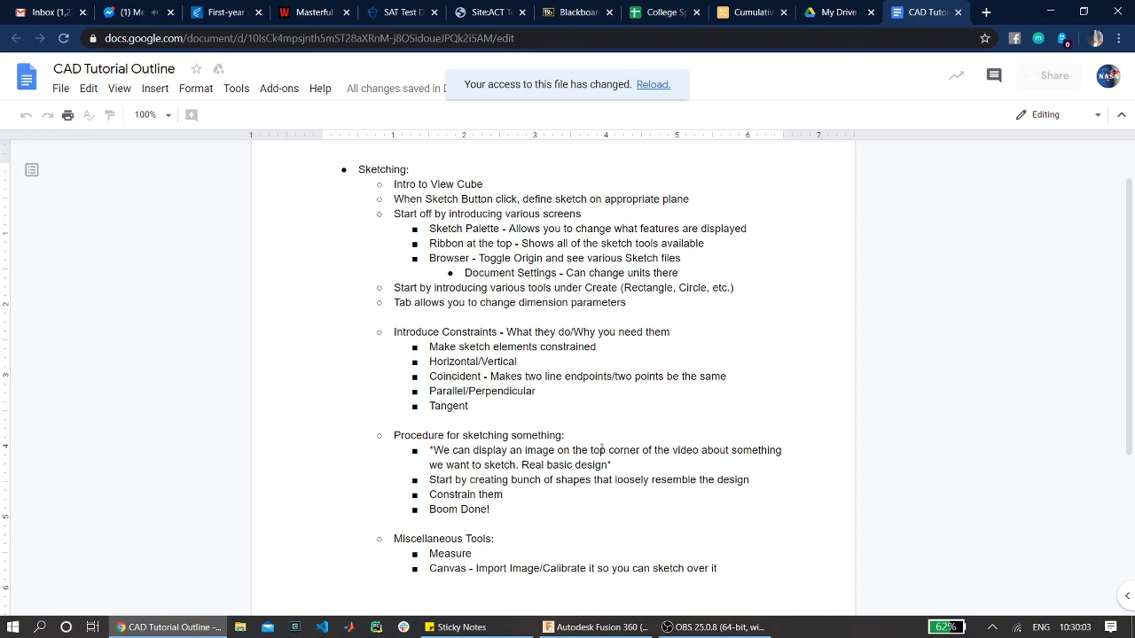
{"action": "key", "text": "alt+Tab"}
{"action": "scroll", "coordinate": [683, 337], "scroll_direction": "down", "scroll_amount": 2}
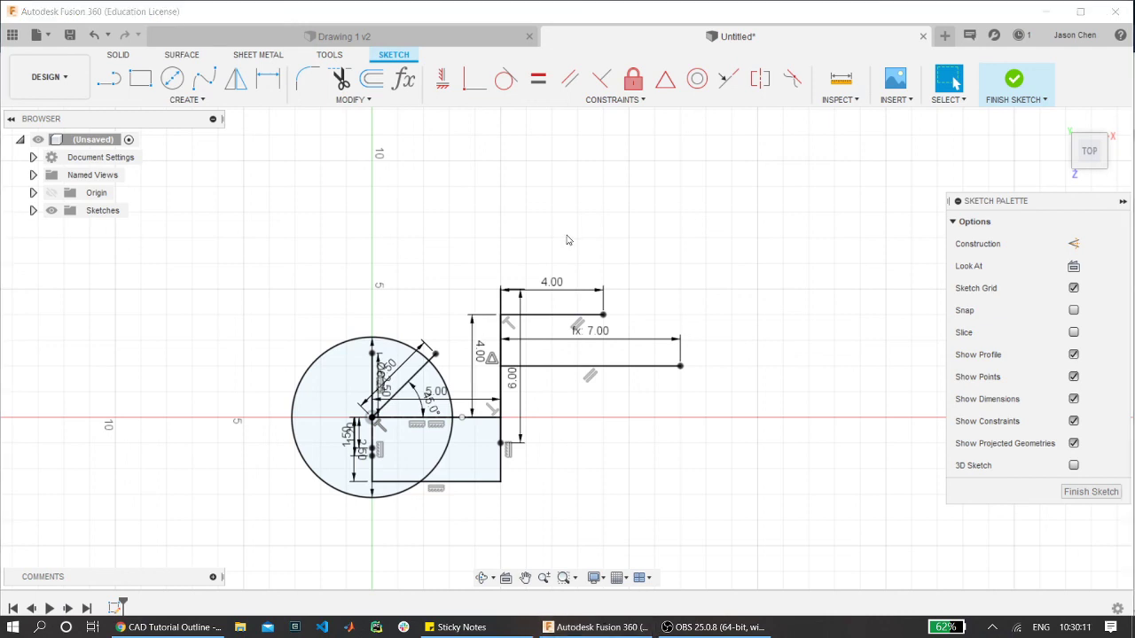
- Start the Perpendicular constraint by searching 'per' in Sketch Shortcuts
{"action": "key", "text": "s"}
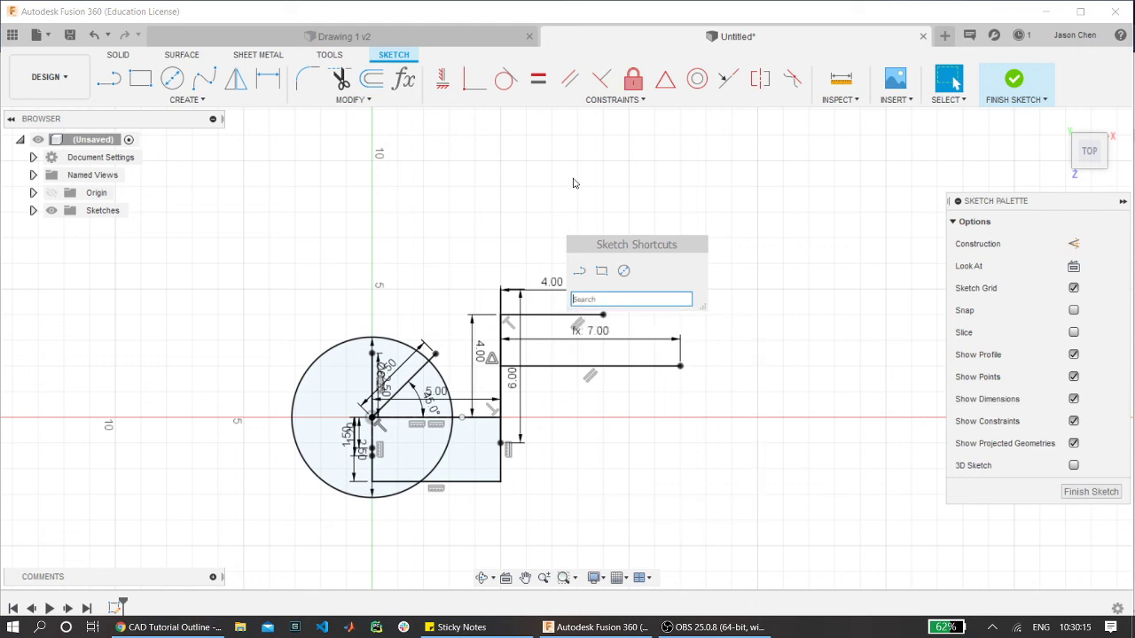
{"action": "type", "text": "per"}
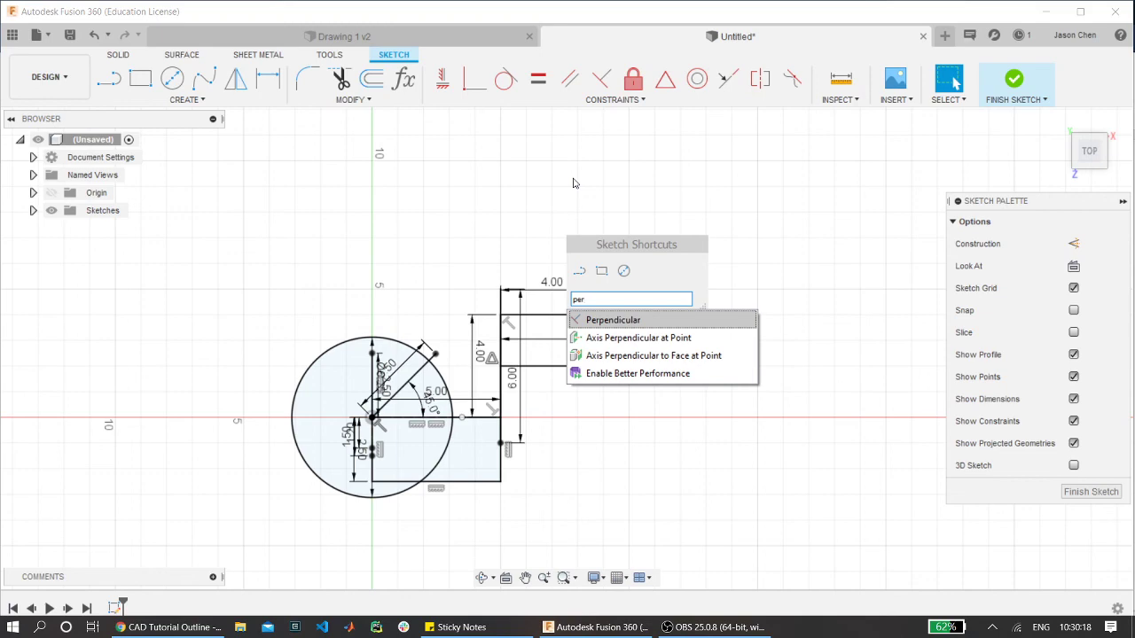
{"action": "key", "text": "Return"}
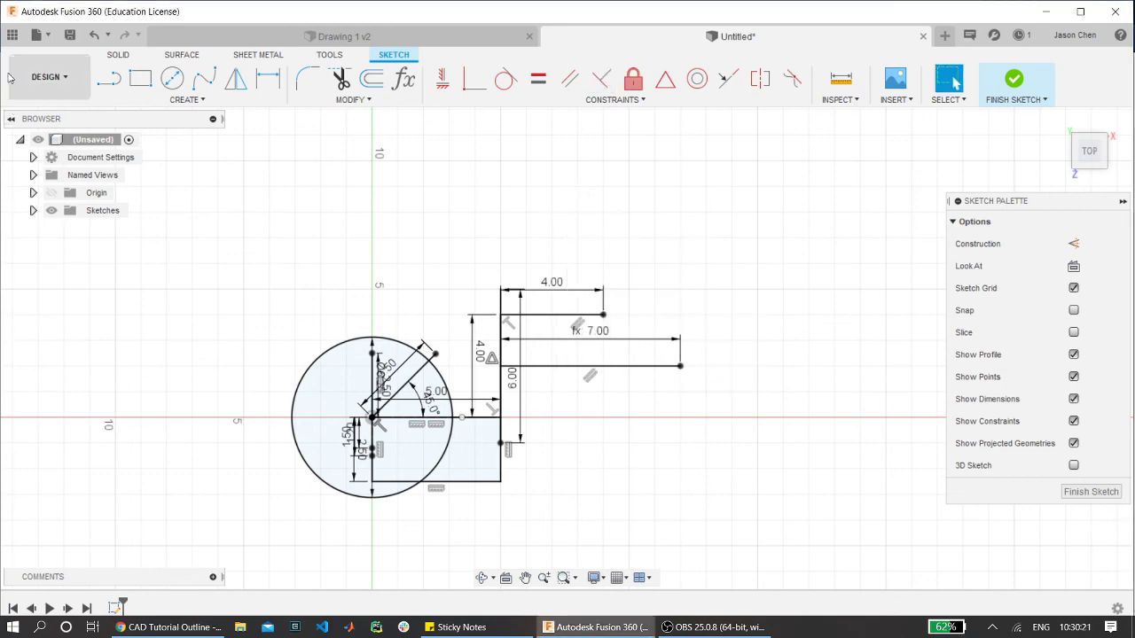
{"action": "left_click", "coordinate": [13, 35]}
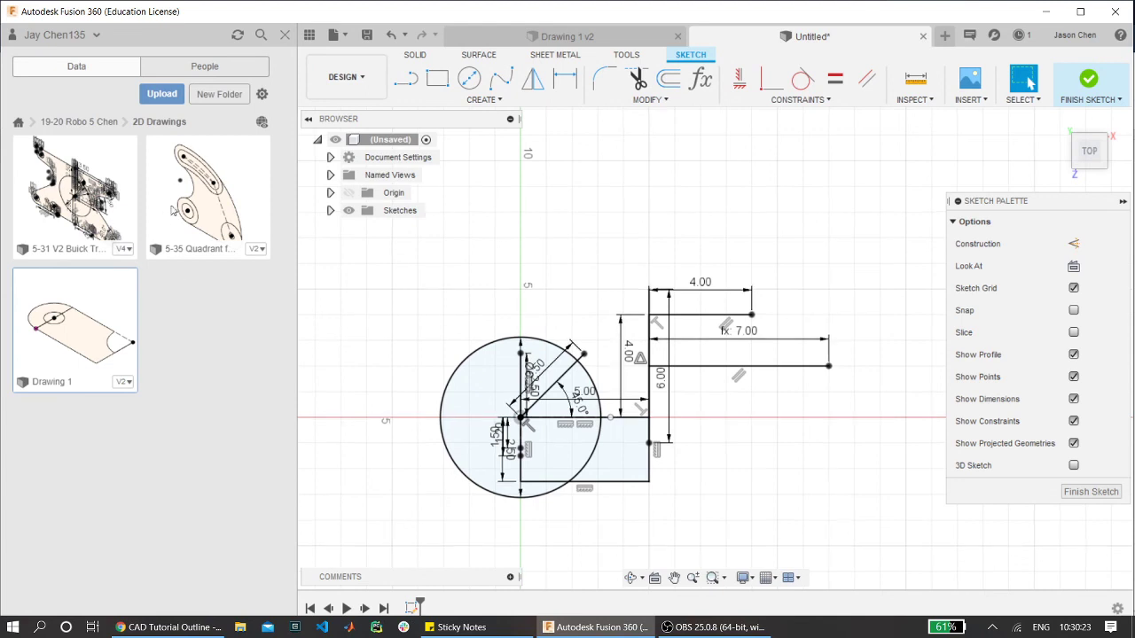
{"action": "left_click", "coordinate": [87, 122]}
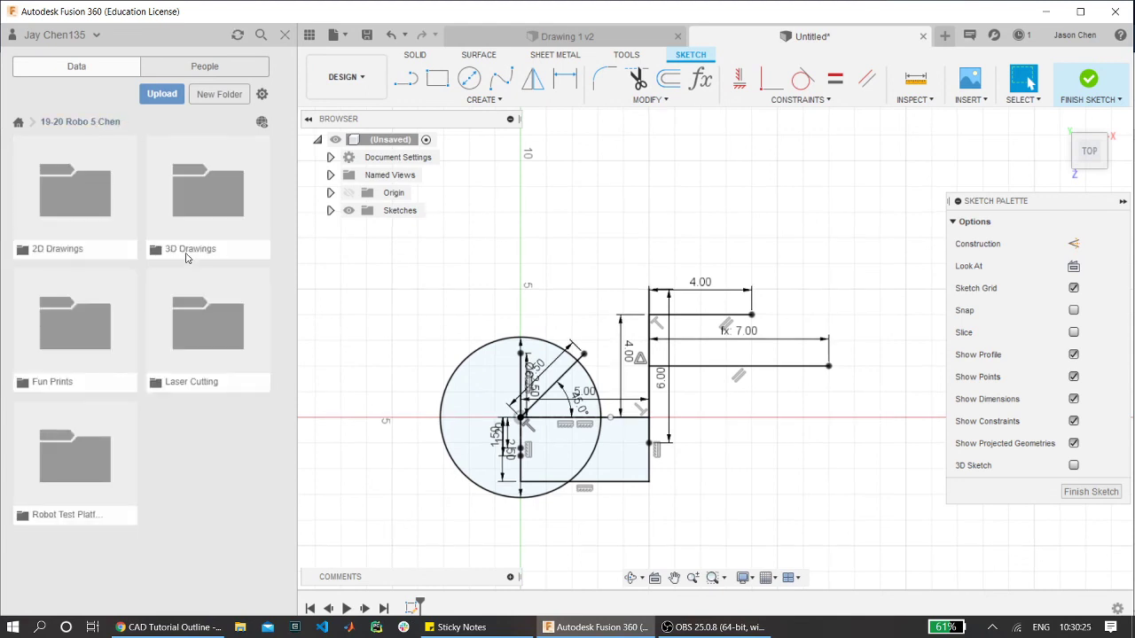
{"action": "left_click", "coordinate": [89, 215]}
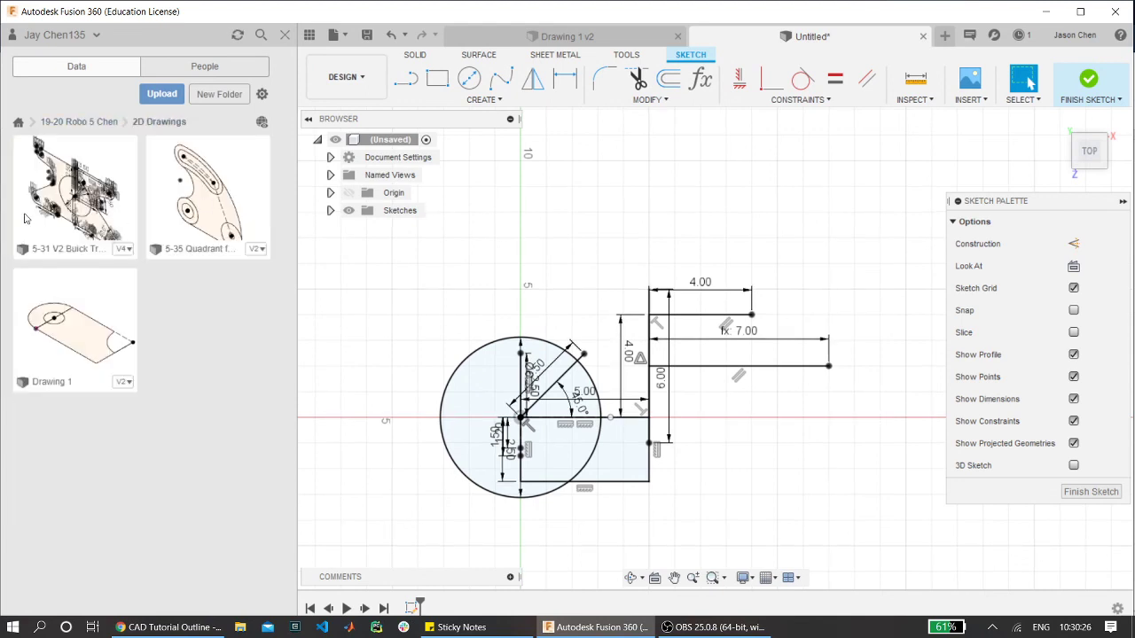
{"action": "left_click", "coordinate": [76, 121]}
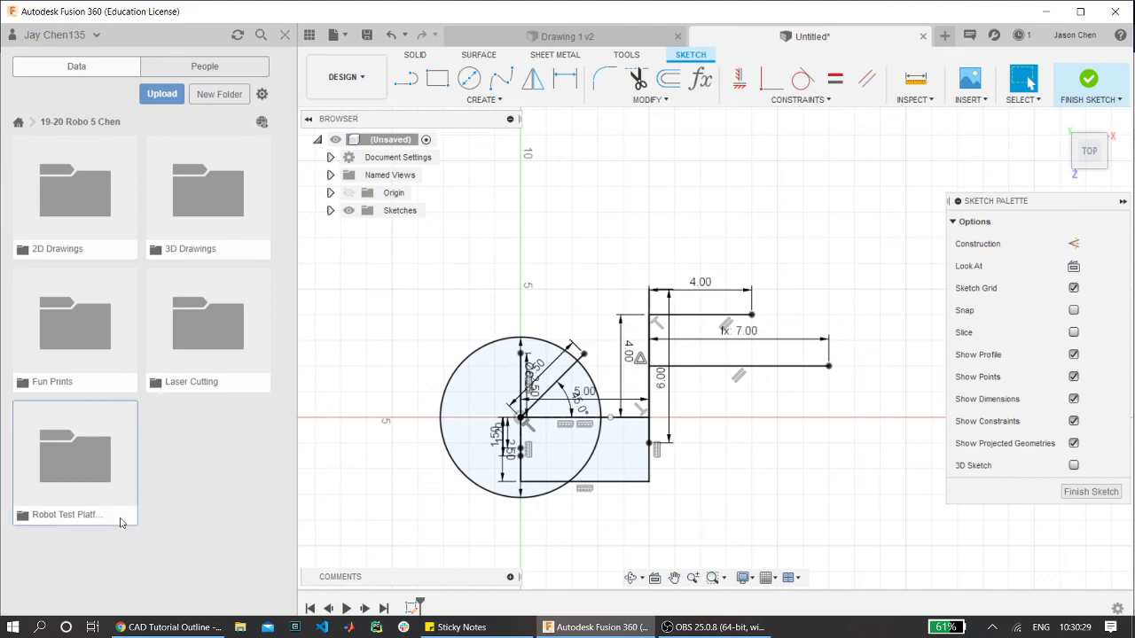
{"action": "left_click", "coordinate": [123, 523]}
{"action": "scroll", "coordinate": [149, 382], "scroll_direction": "down", "scroll_amount": 5}
{"action": "scroll", "coordinate": [149, 382], "scroll_direction": "up", "scroll_amount": 5}
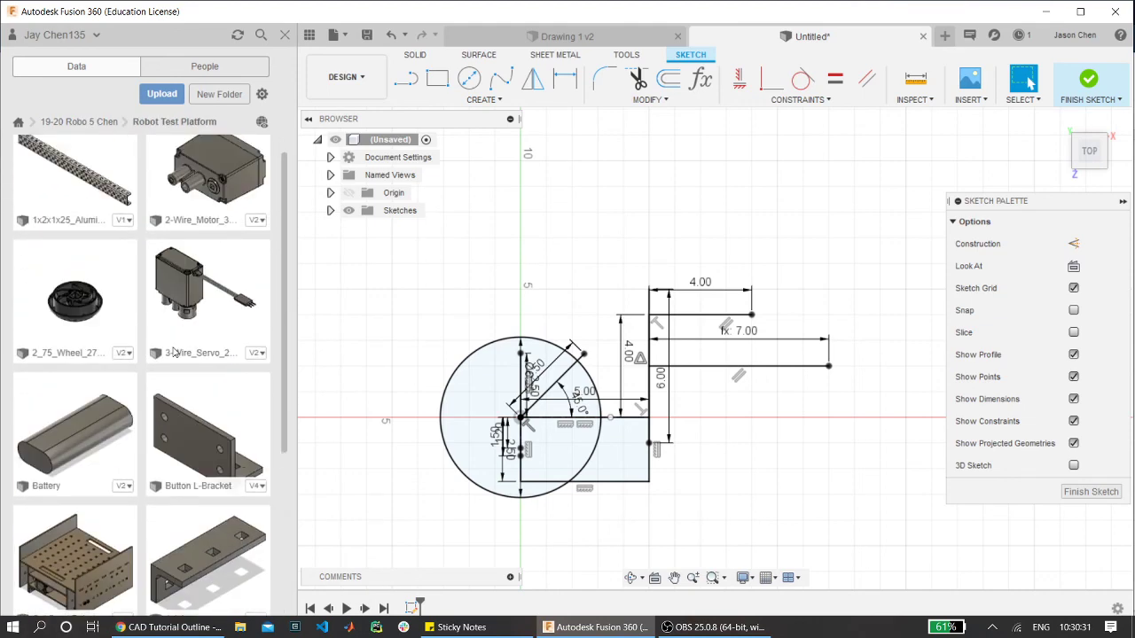
{"action": "left_click", "coordinate": [75, 121]}
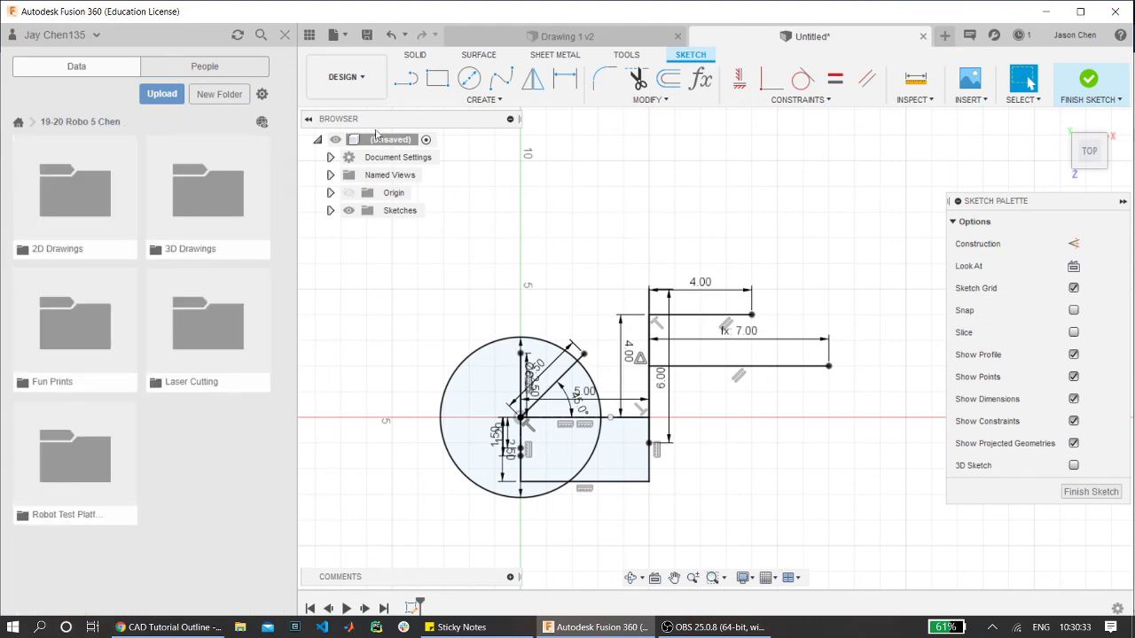
{"action": "left_click", "coordinate": [309, 34]}
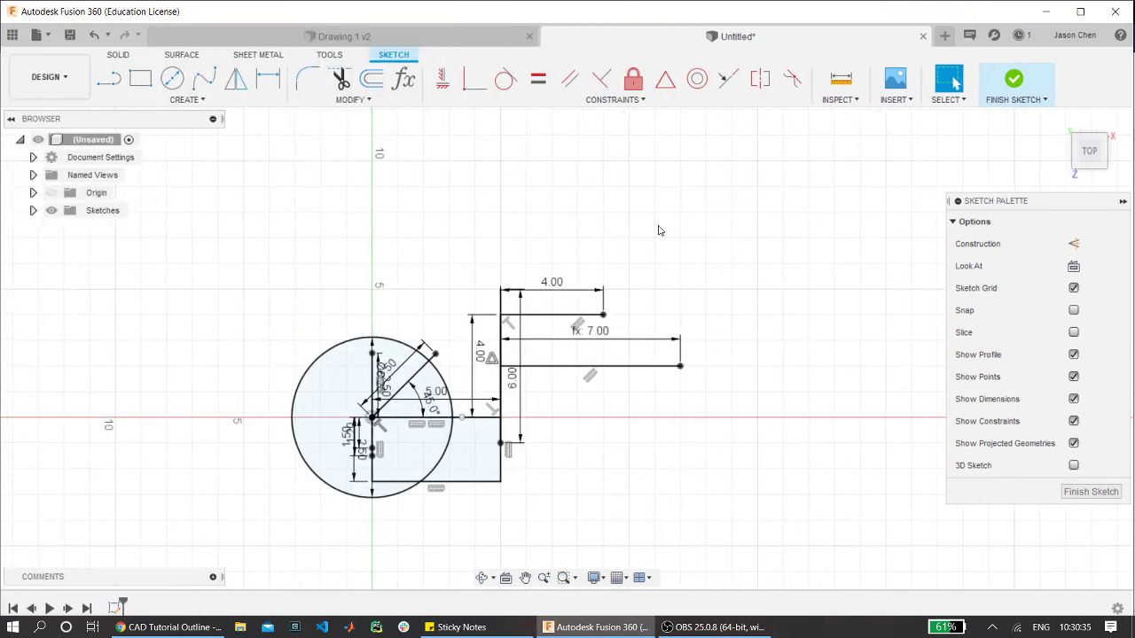
{"action": "left_click", "coordinate": [56, 77]}
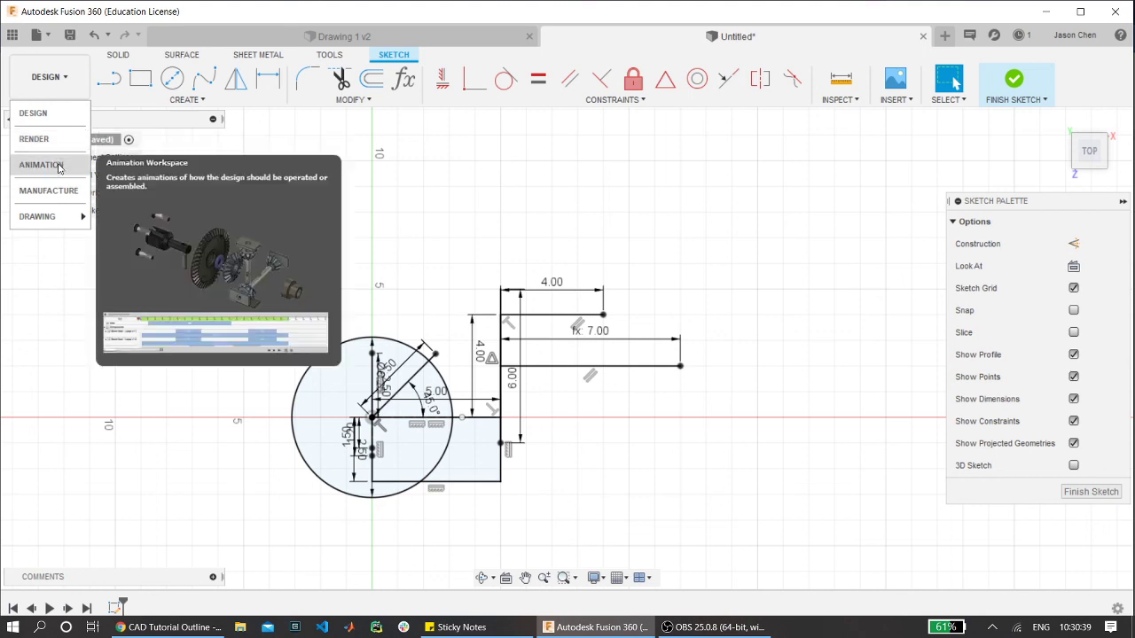
{"action": "mouse_move", "coordinate": [60, 224]}
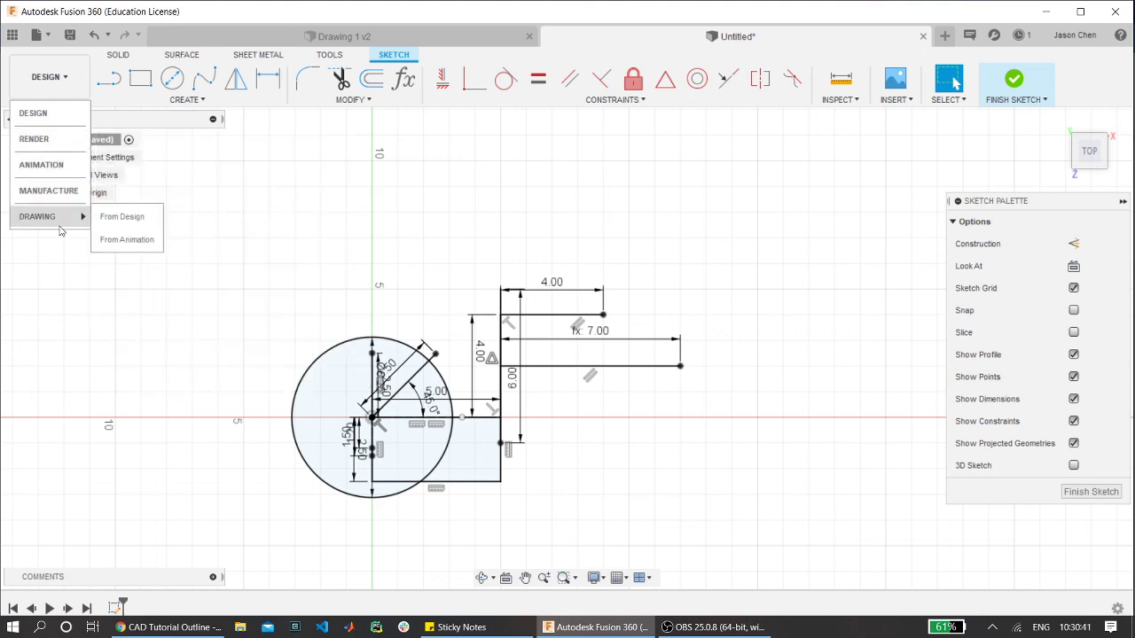
{"action": "left_click", "coordinate": [674, 181]}
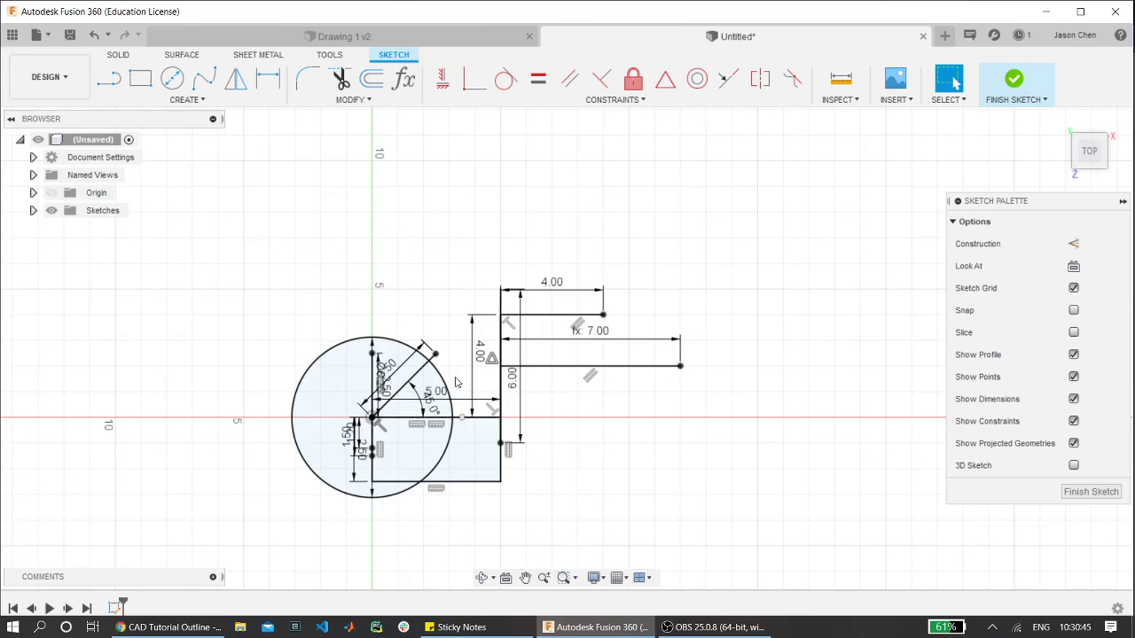
{"action": "key", "text": "alt+Tab"}
{"action": "left_click", "coordinate": [839, 298]}
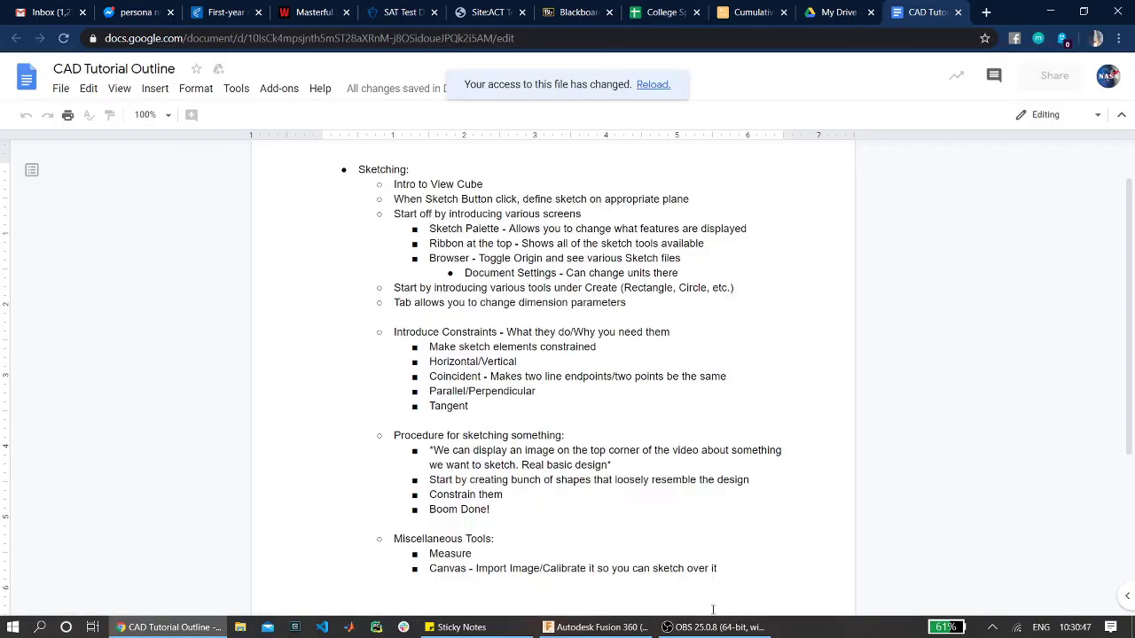
{"action": "left_click", "coordinate": [714, 627]}
{"action": "left_click", "coordinate": [609, 633]}
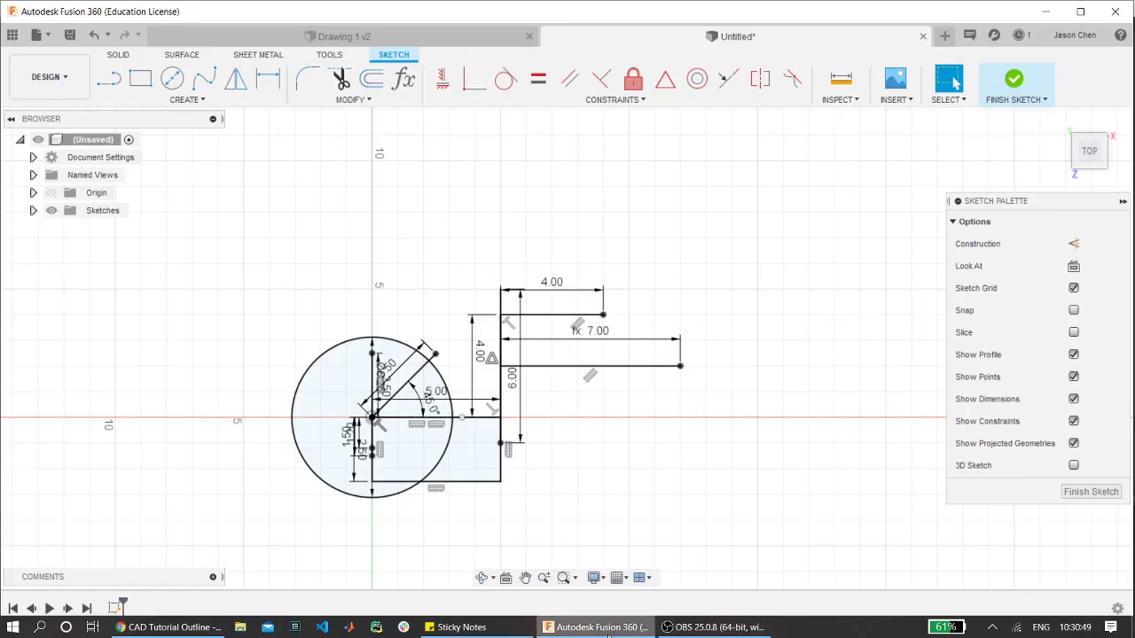